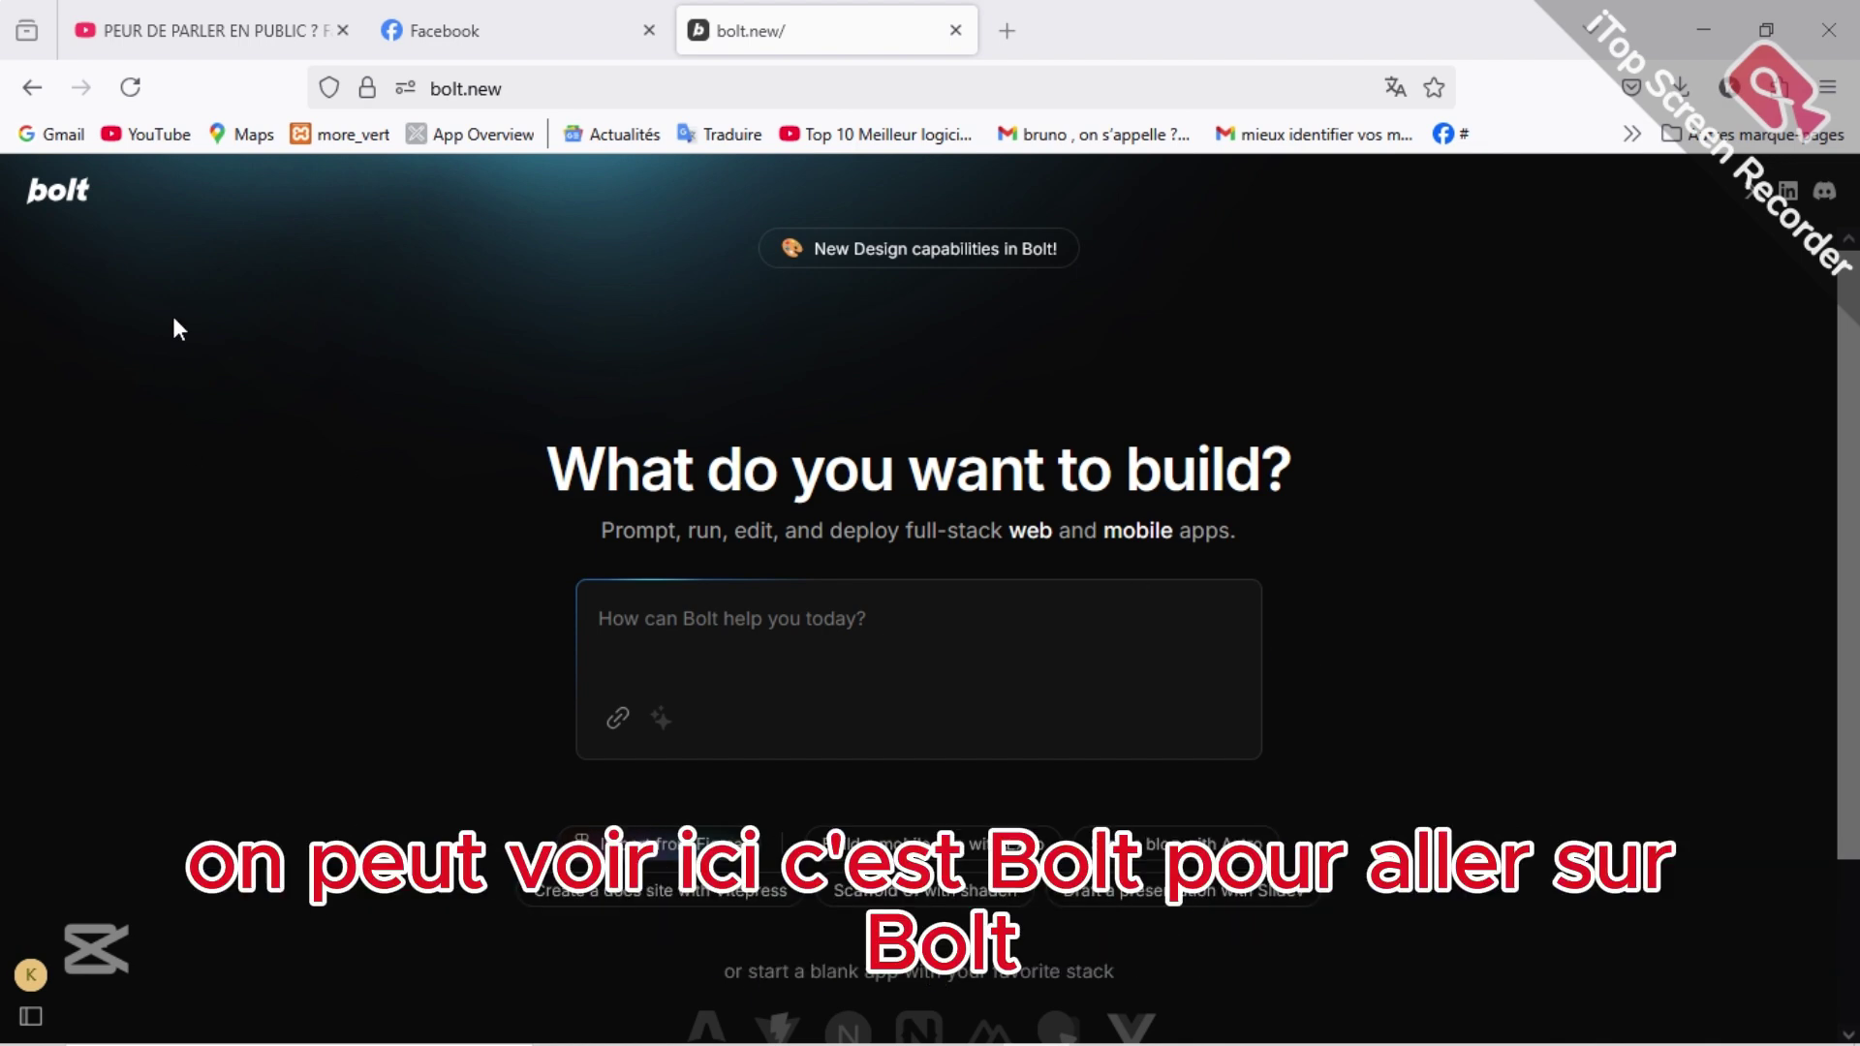
pyautogui.moveTo(385, 198)
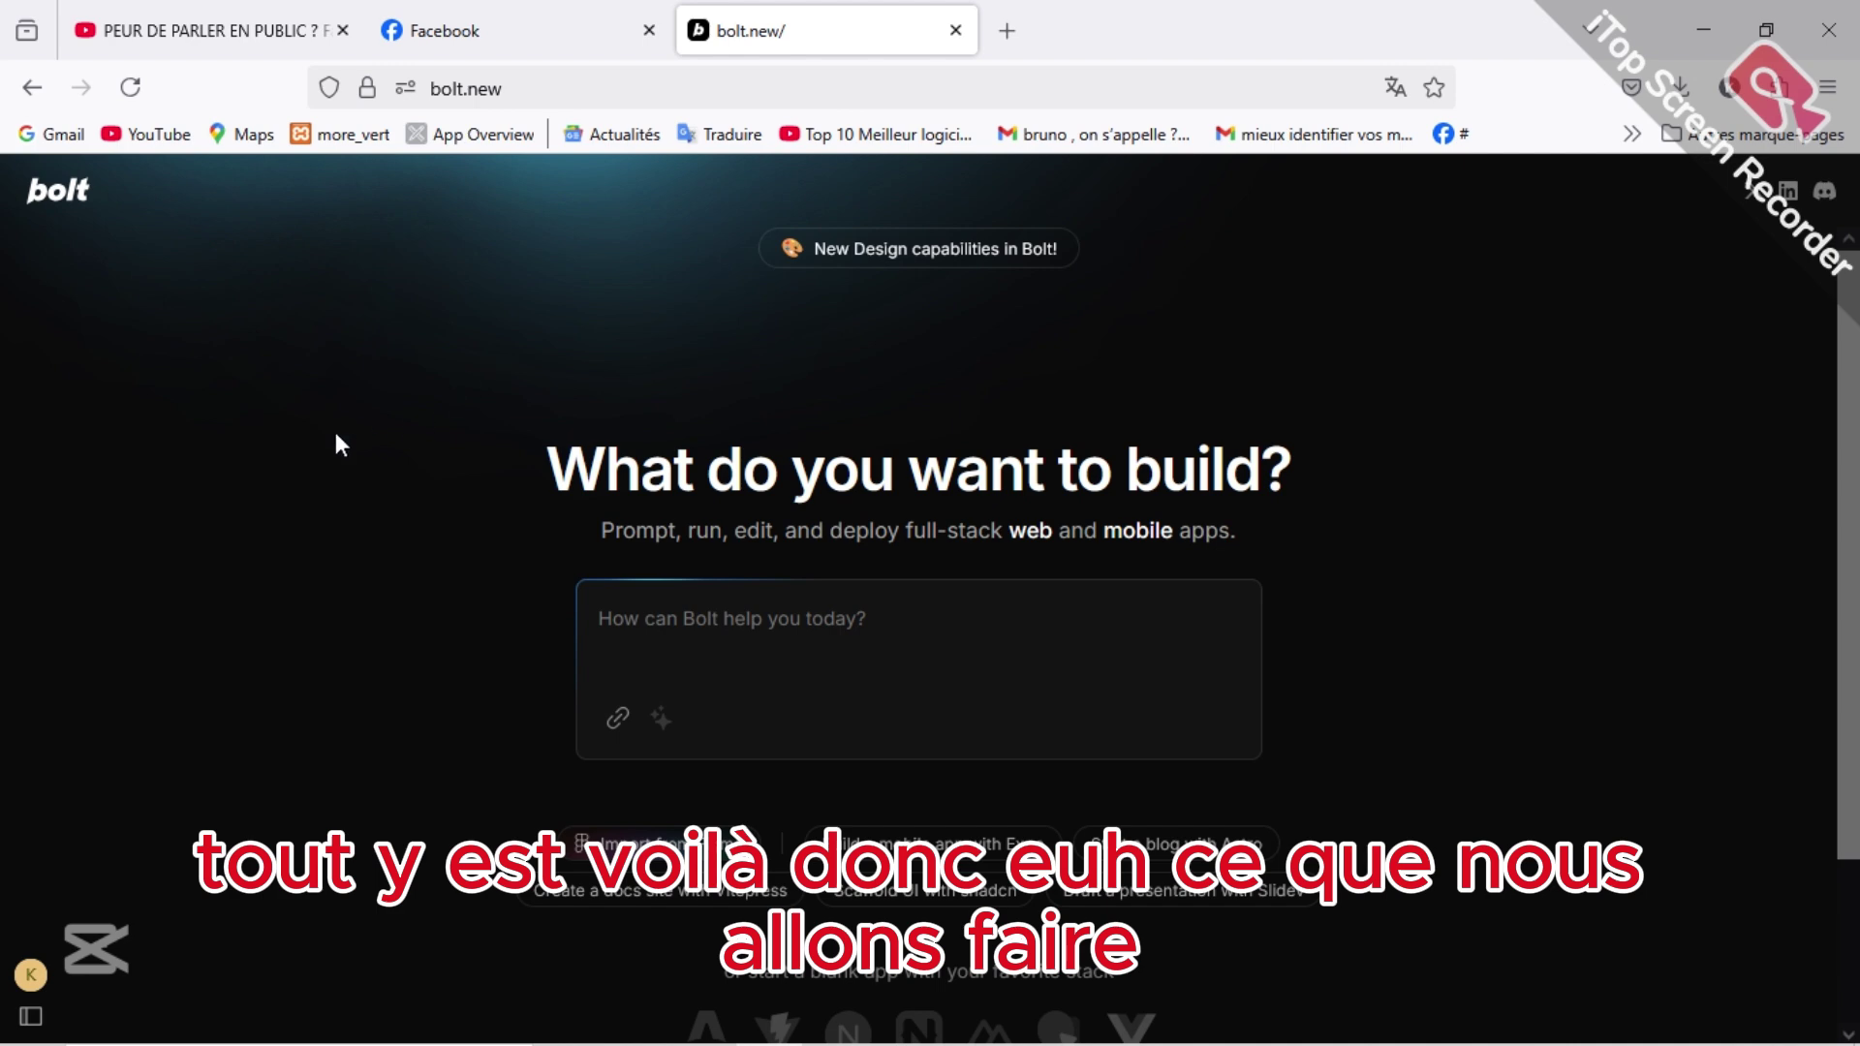
pyautogui.moveTo(5, 286)
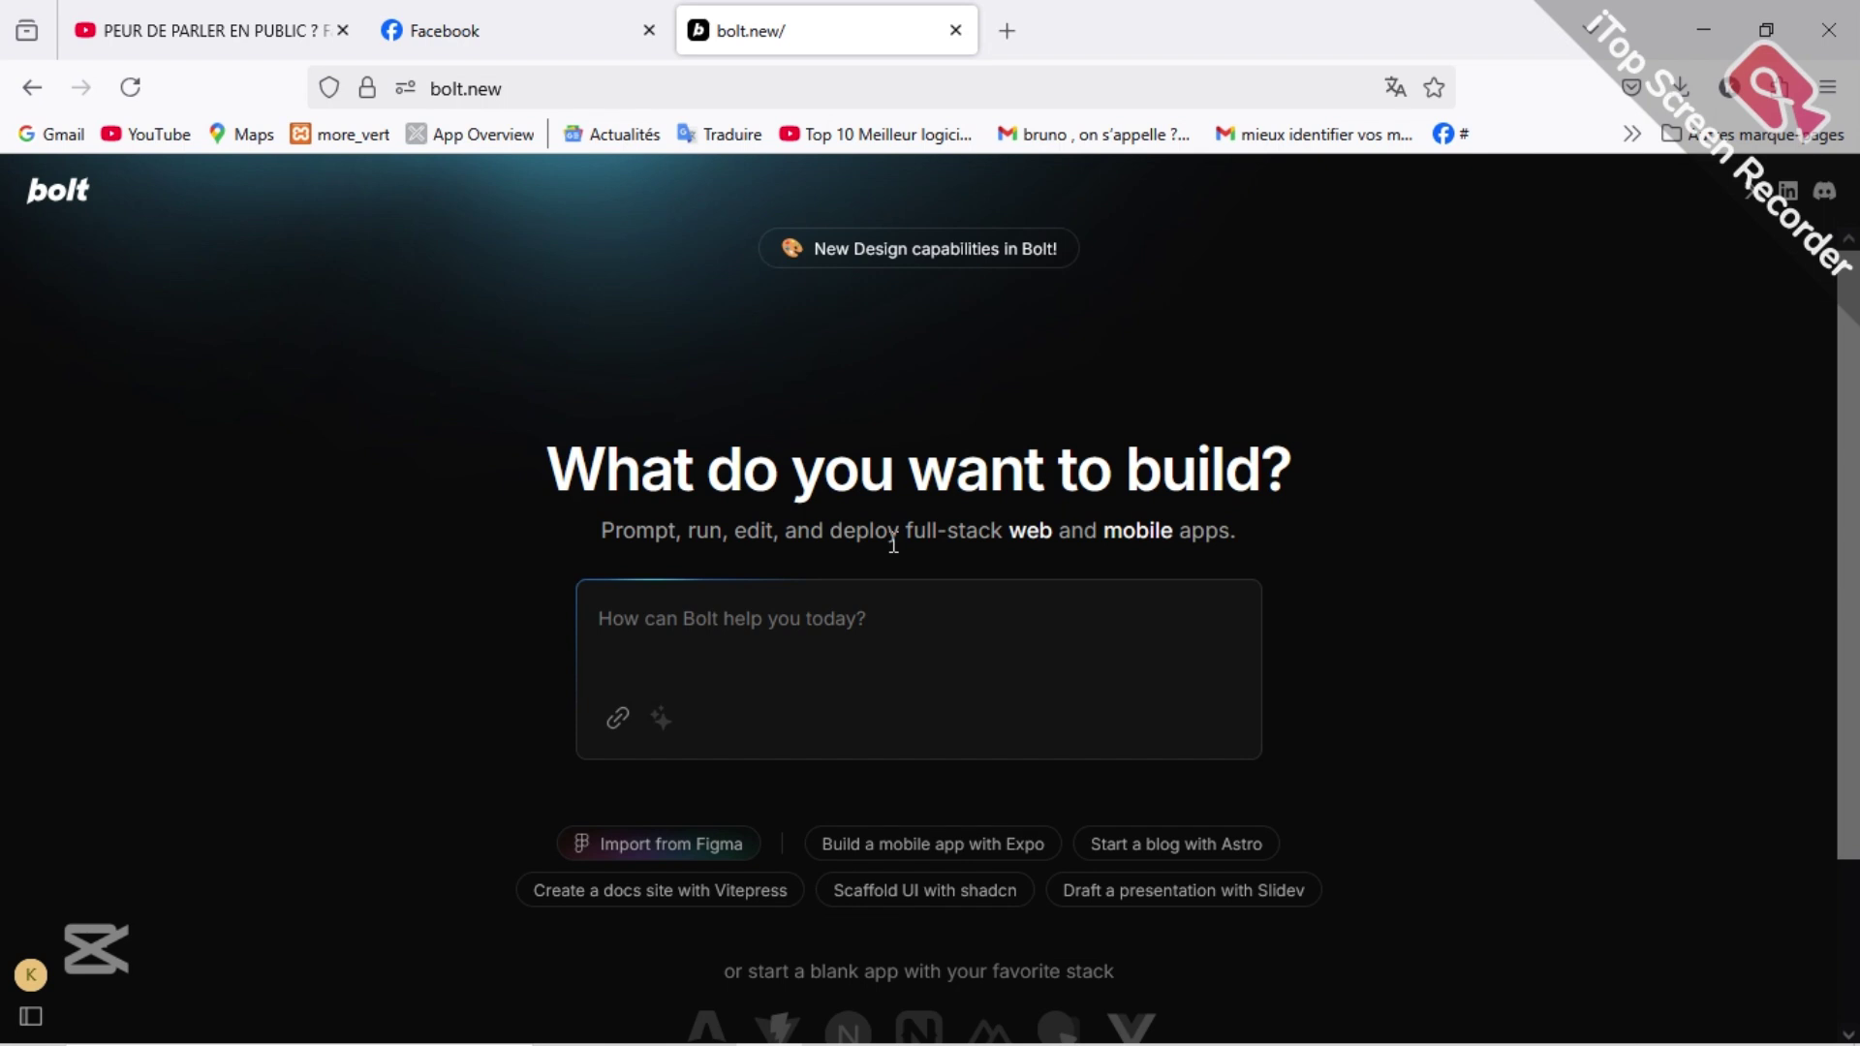
pyautogui.moveTo(1007, 530); pyautogui.dragTo(1173, 530)
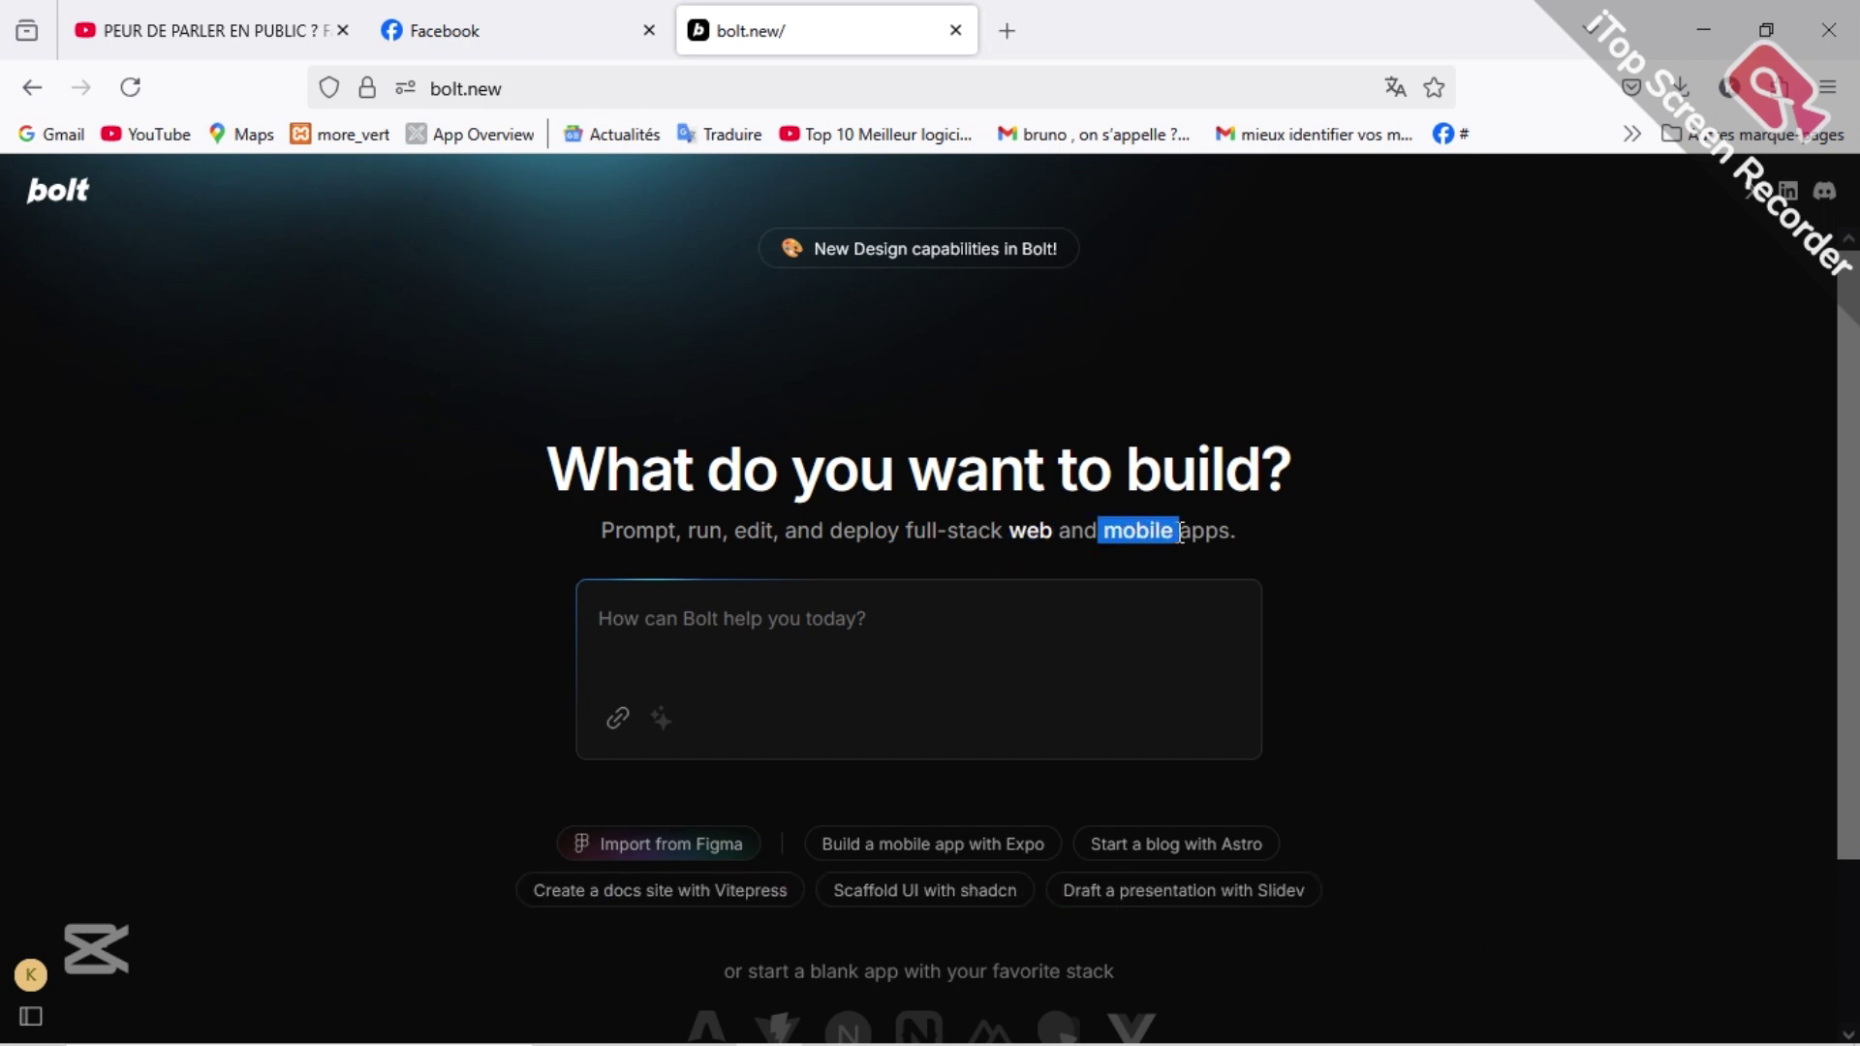
pyautogui.click(1284, 529)
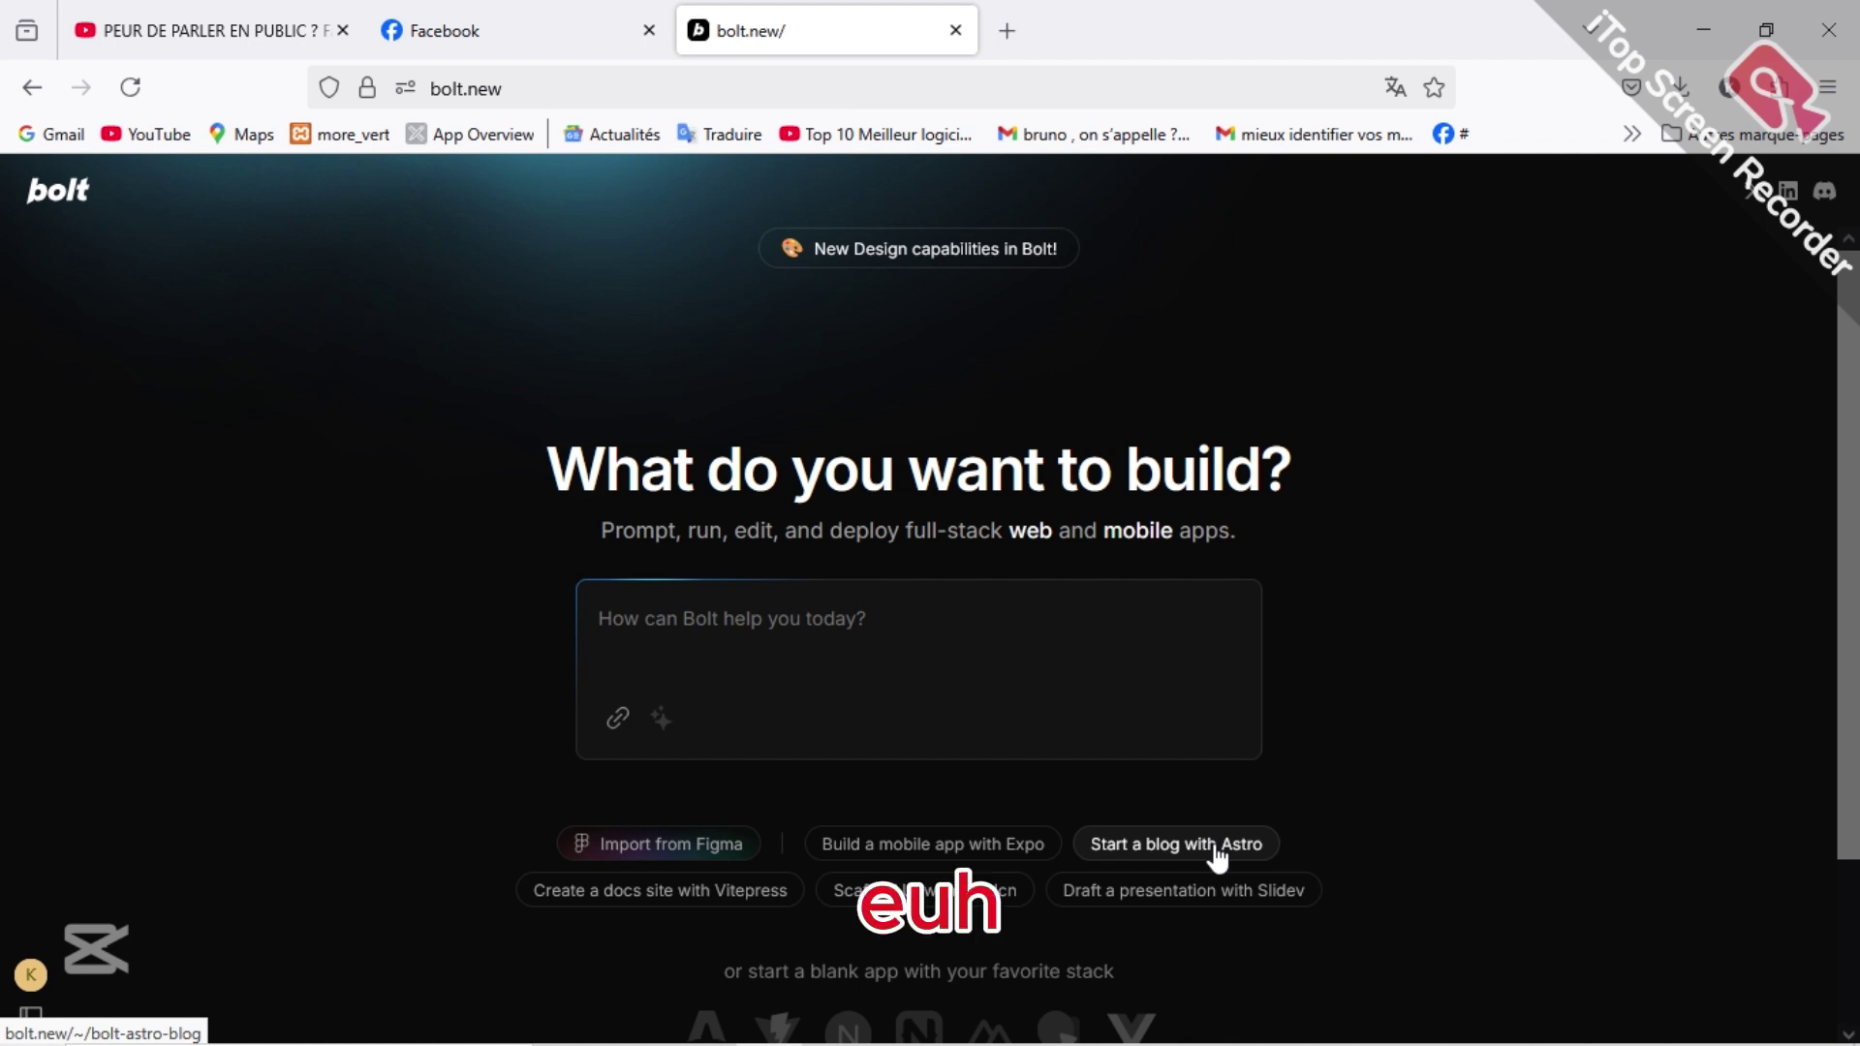
pyautogui.scroll(-2, 1212, 838)
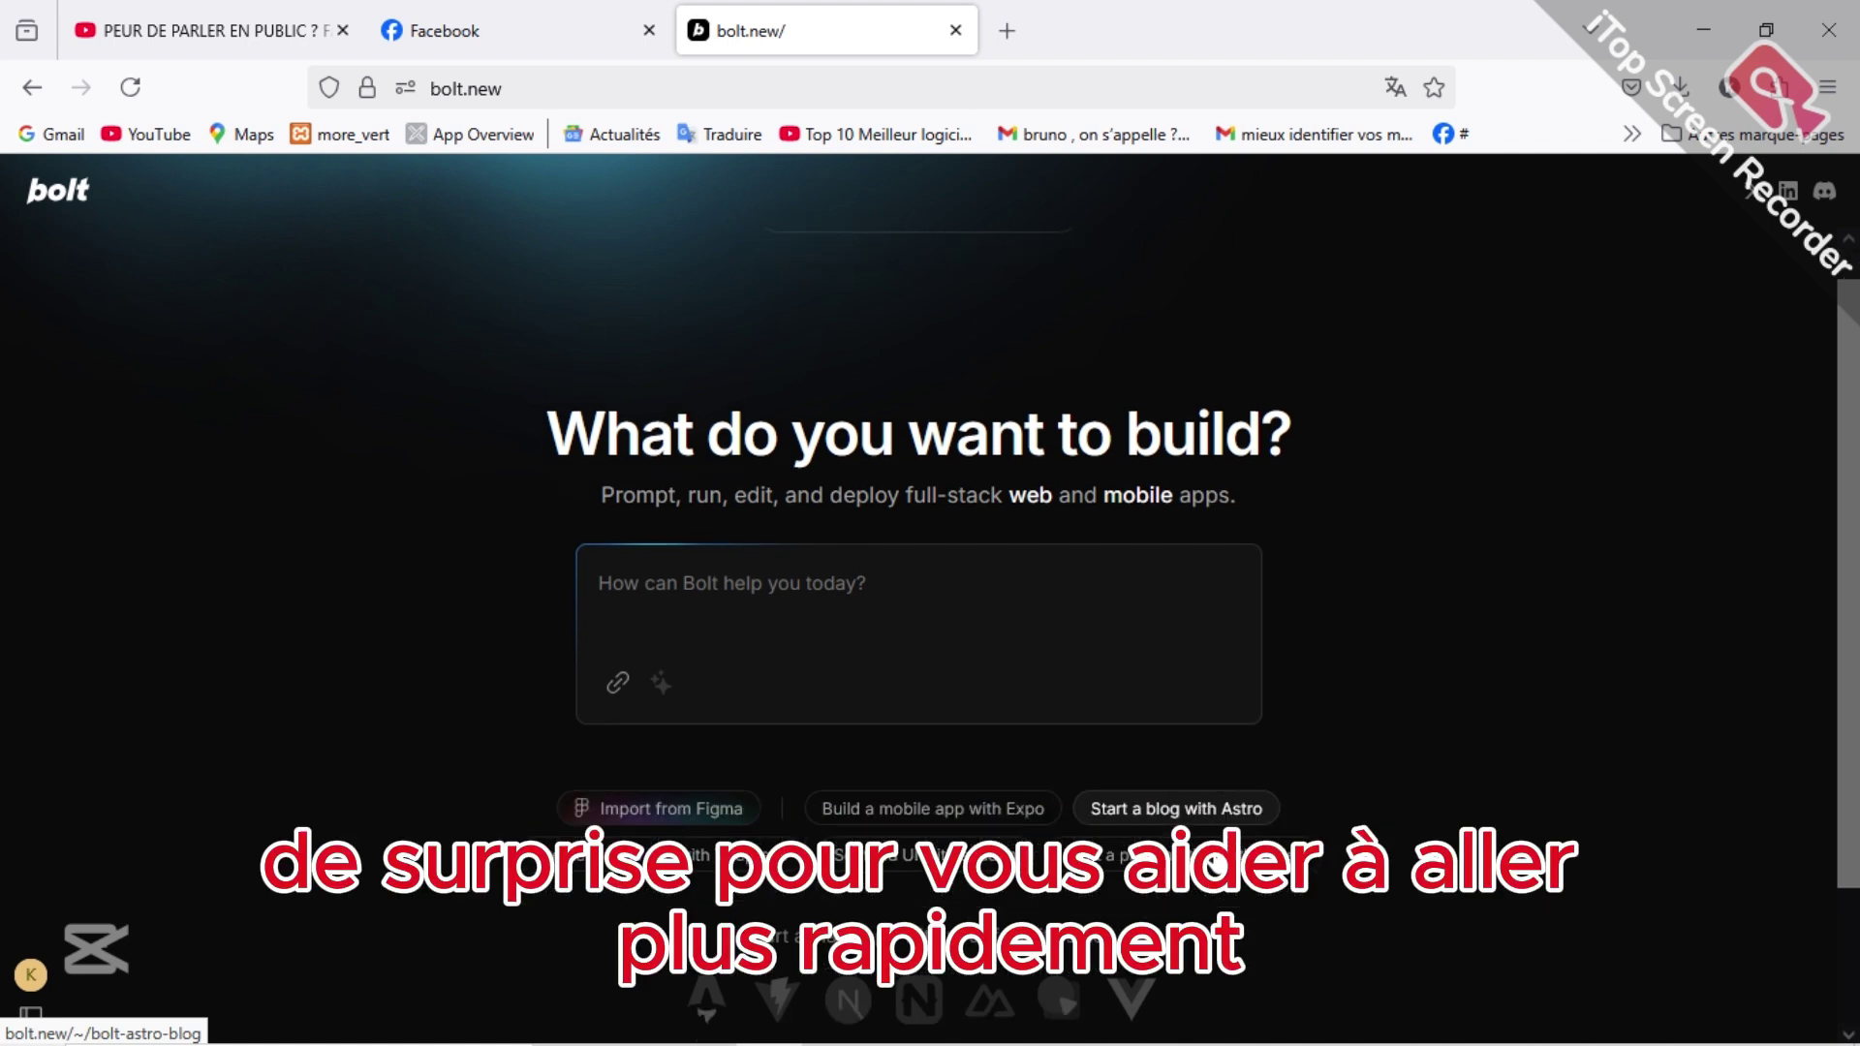
pyautogui.scroll(2, 1216, 841)
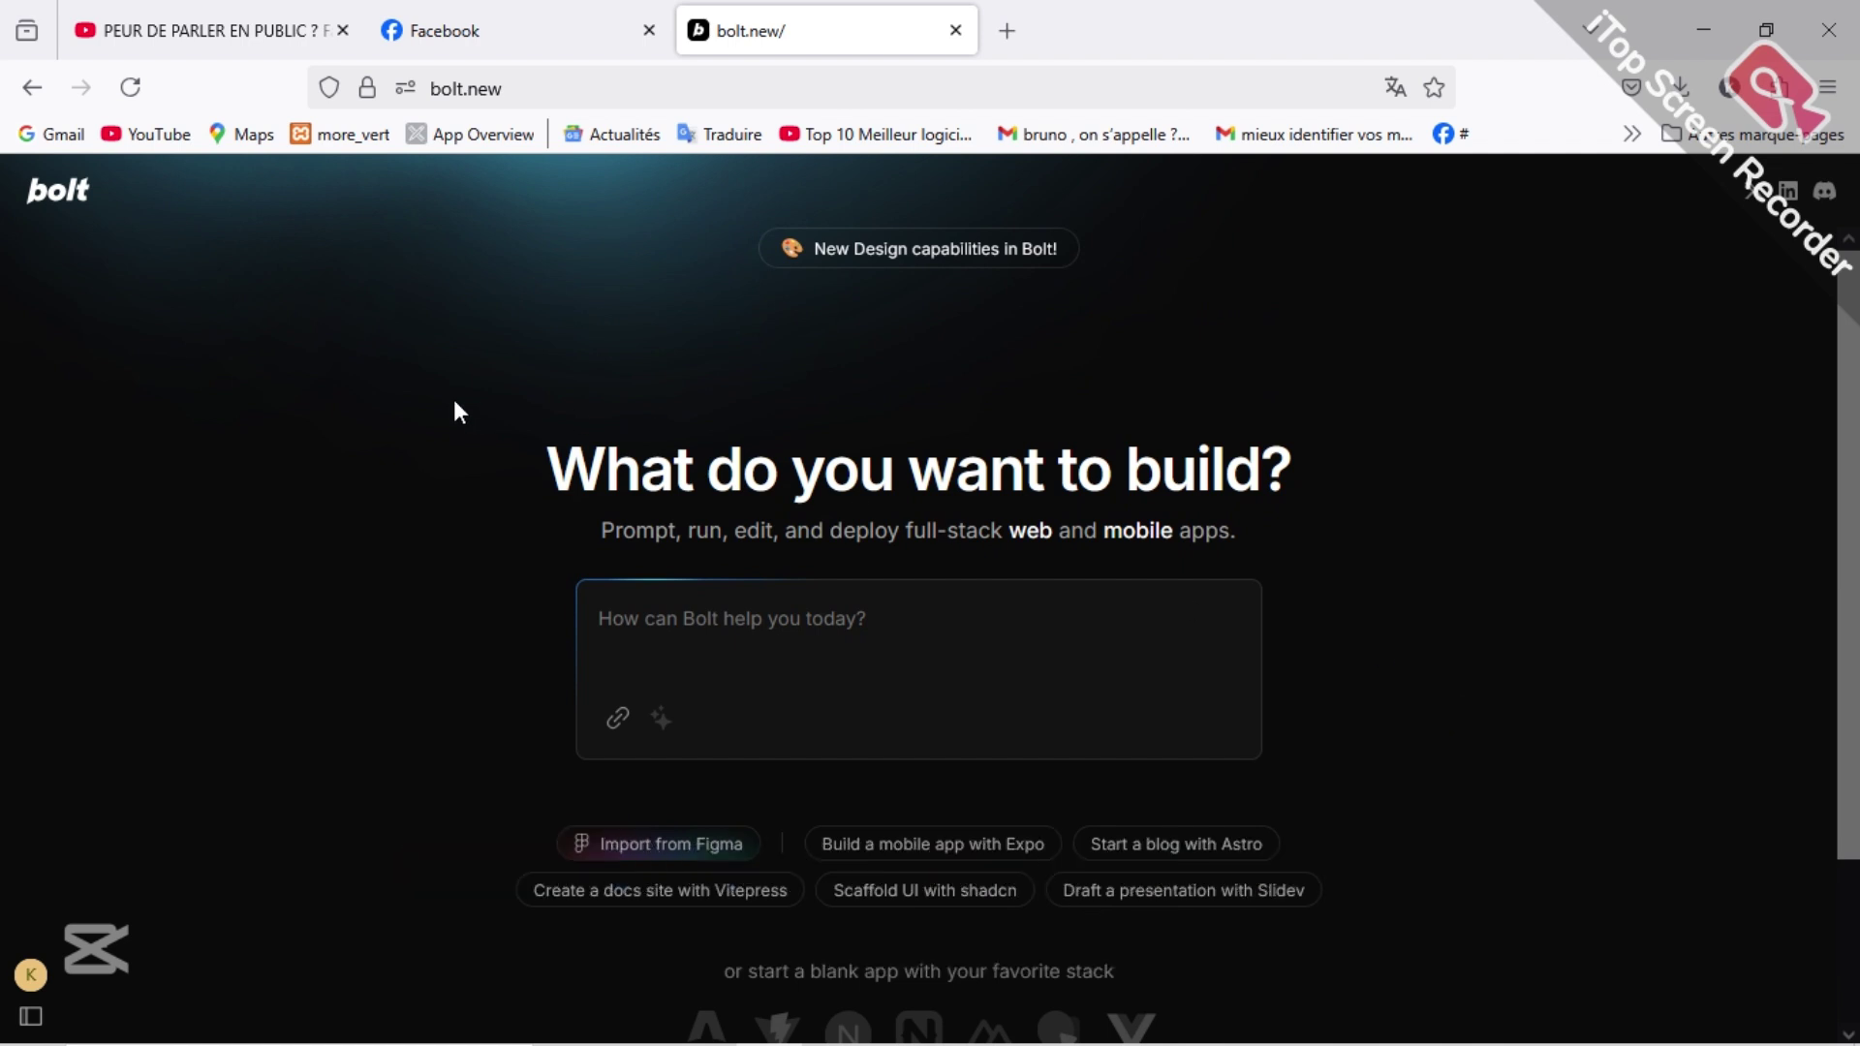
# Step: Open the existing "Create e-book landing page" chat and go back to its opening prompt
pyautogui.moveTo(4, 397)
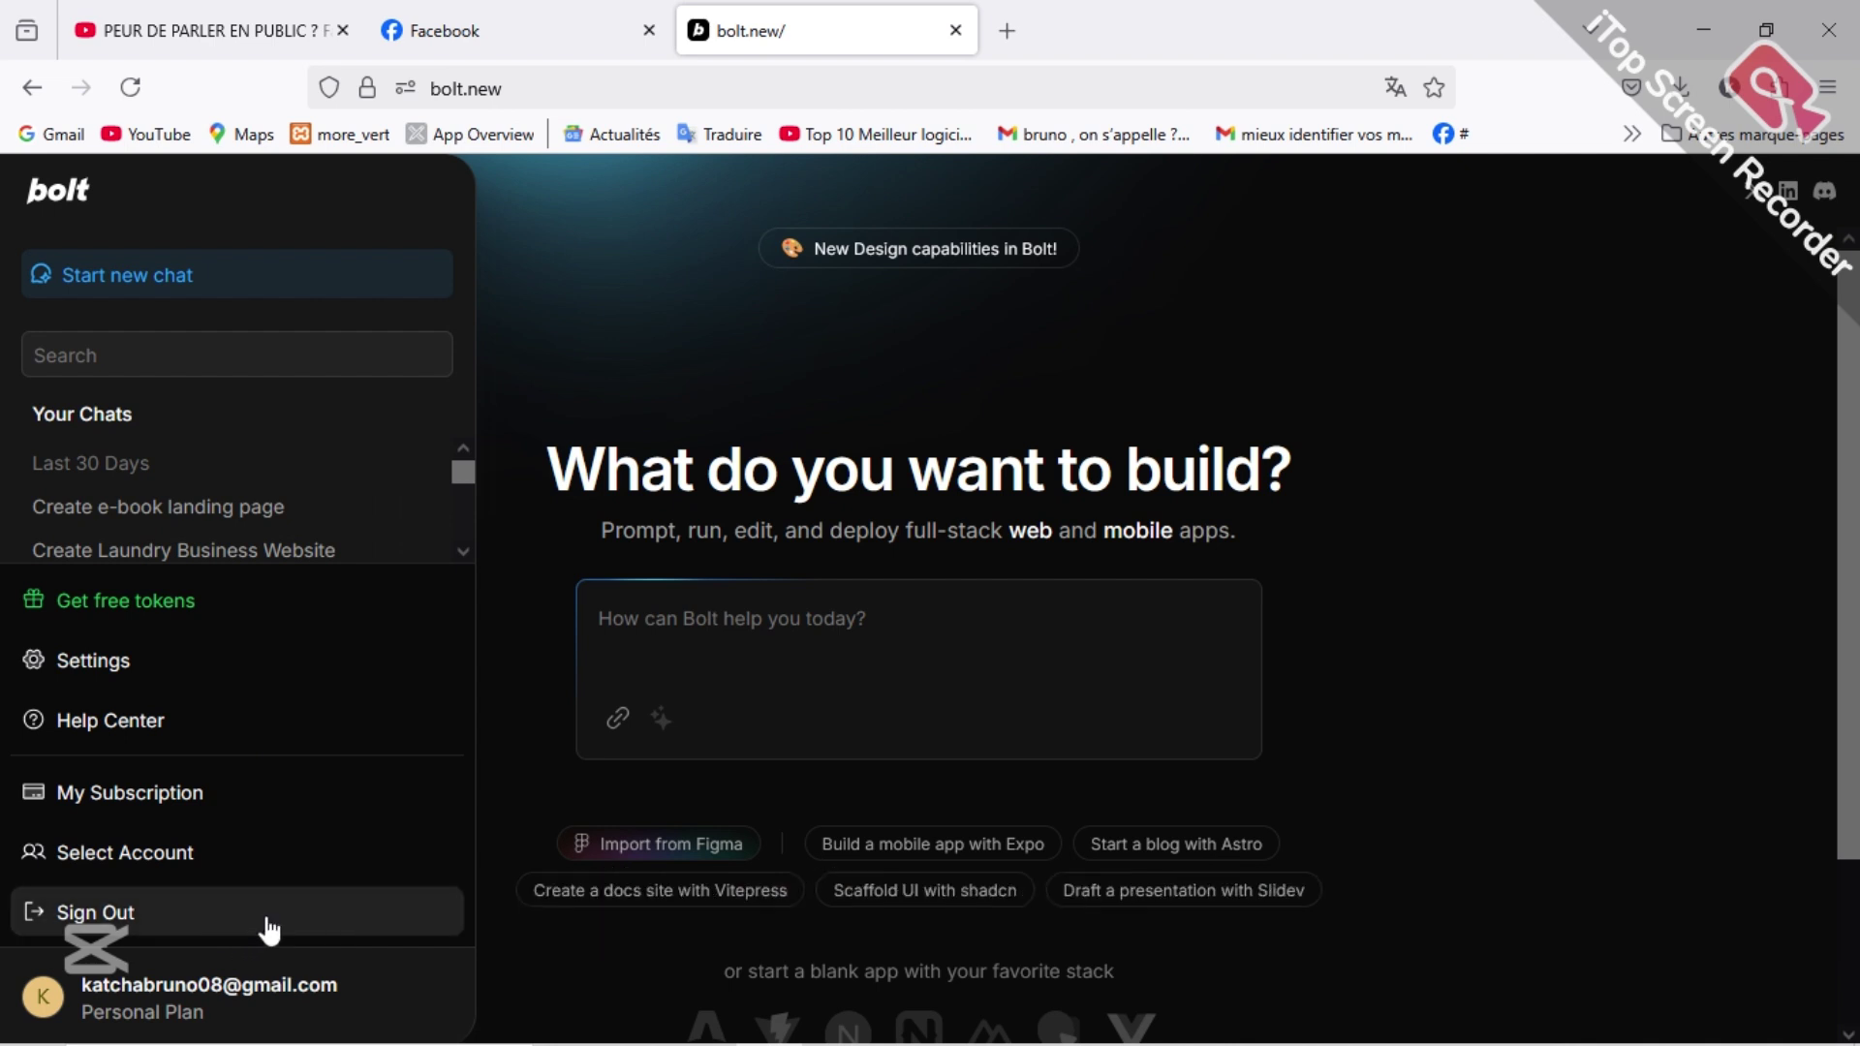
pyautogui.click(160, 520)
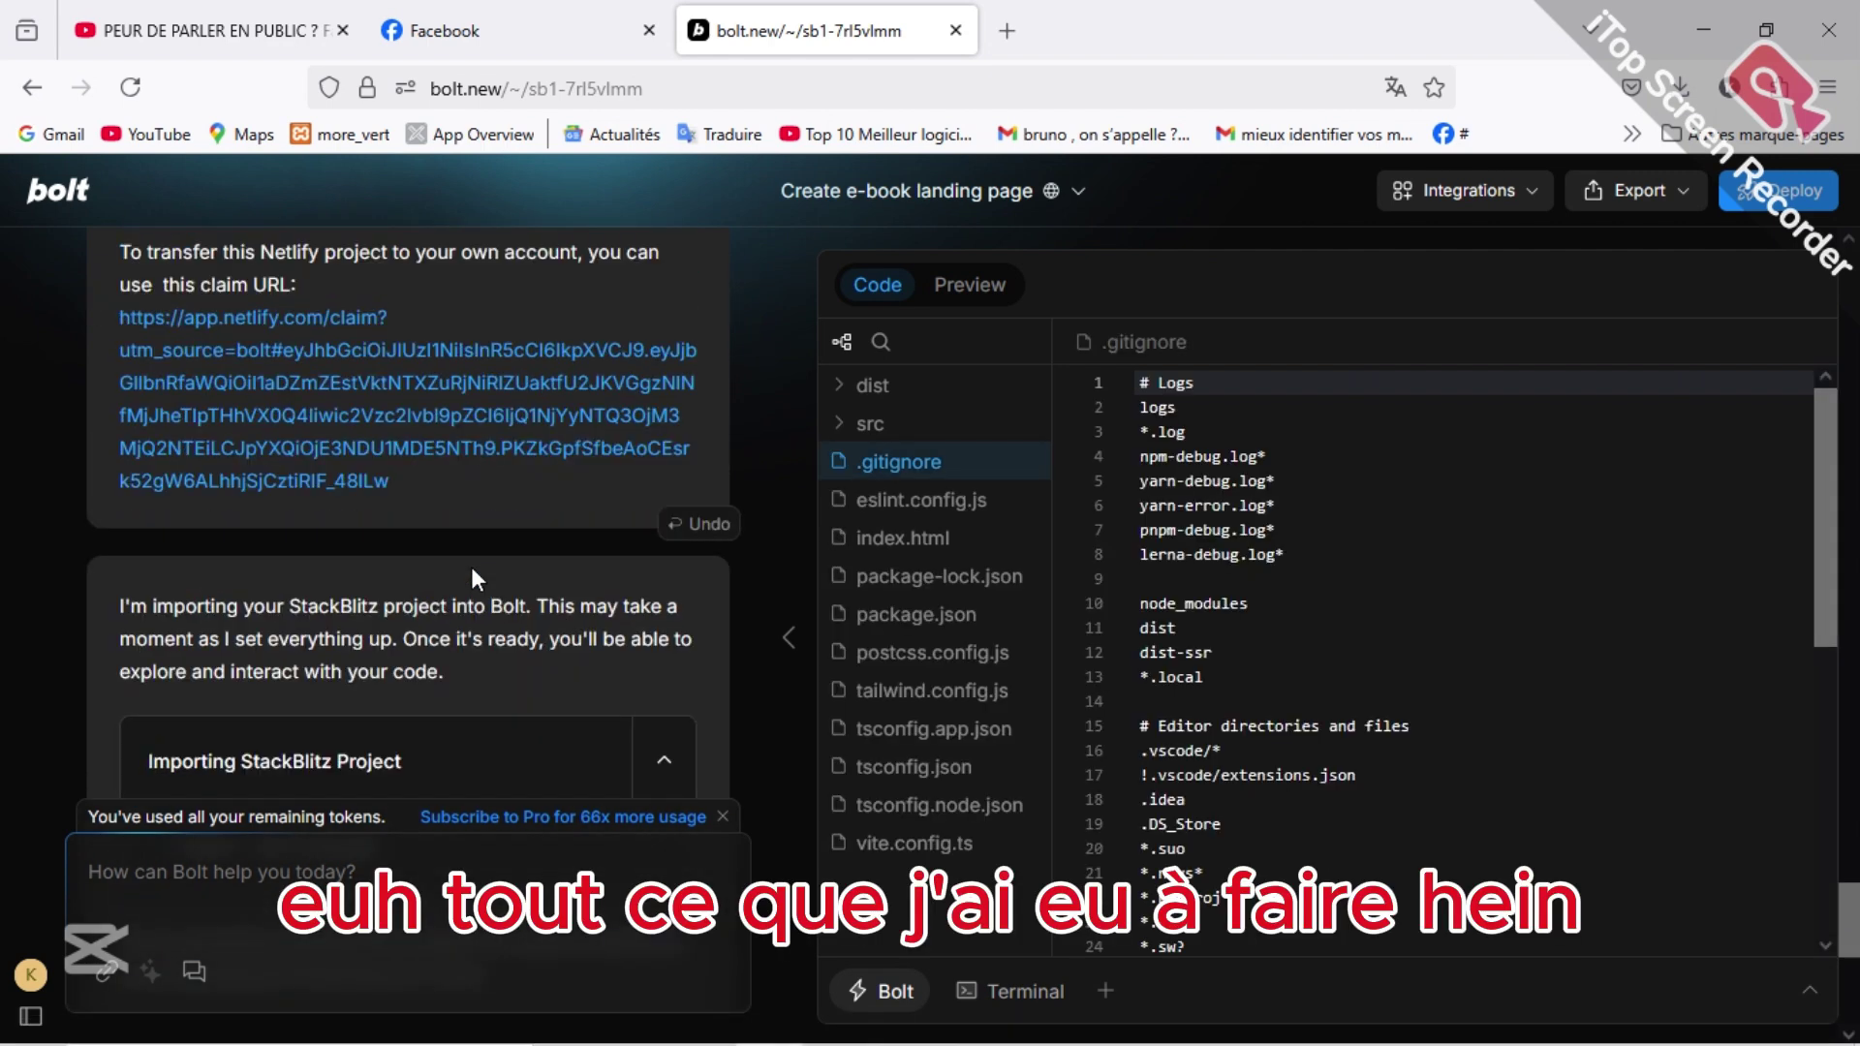
pyautogui.scroll(15, 475, 569)
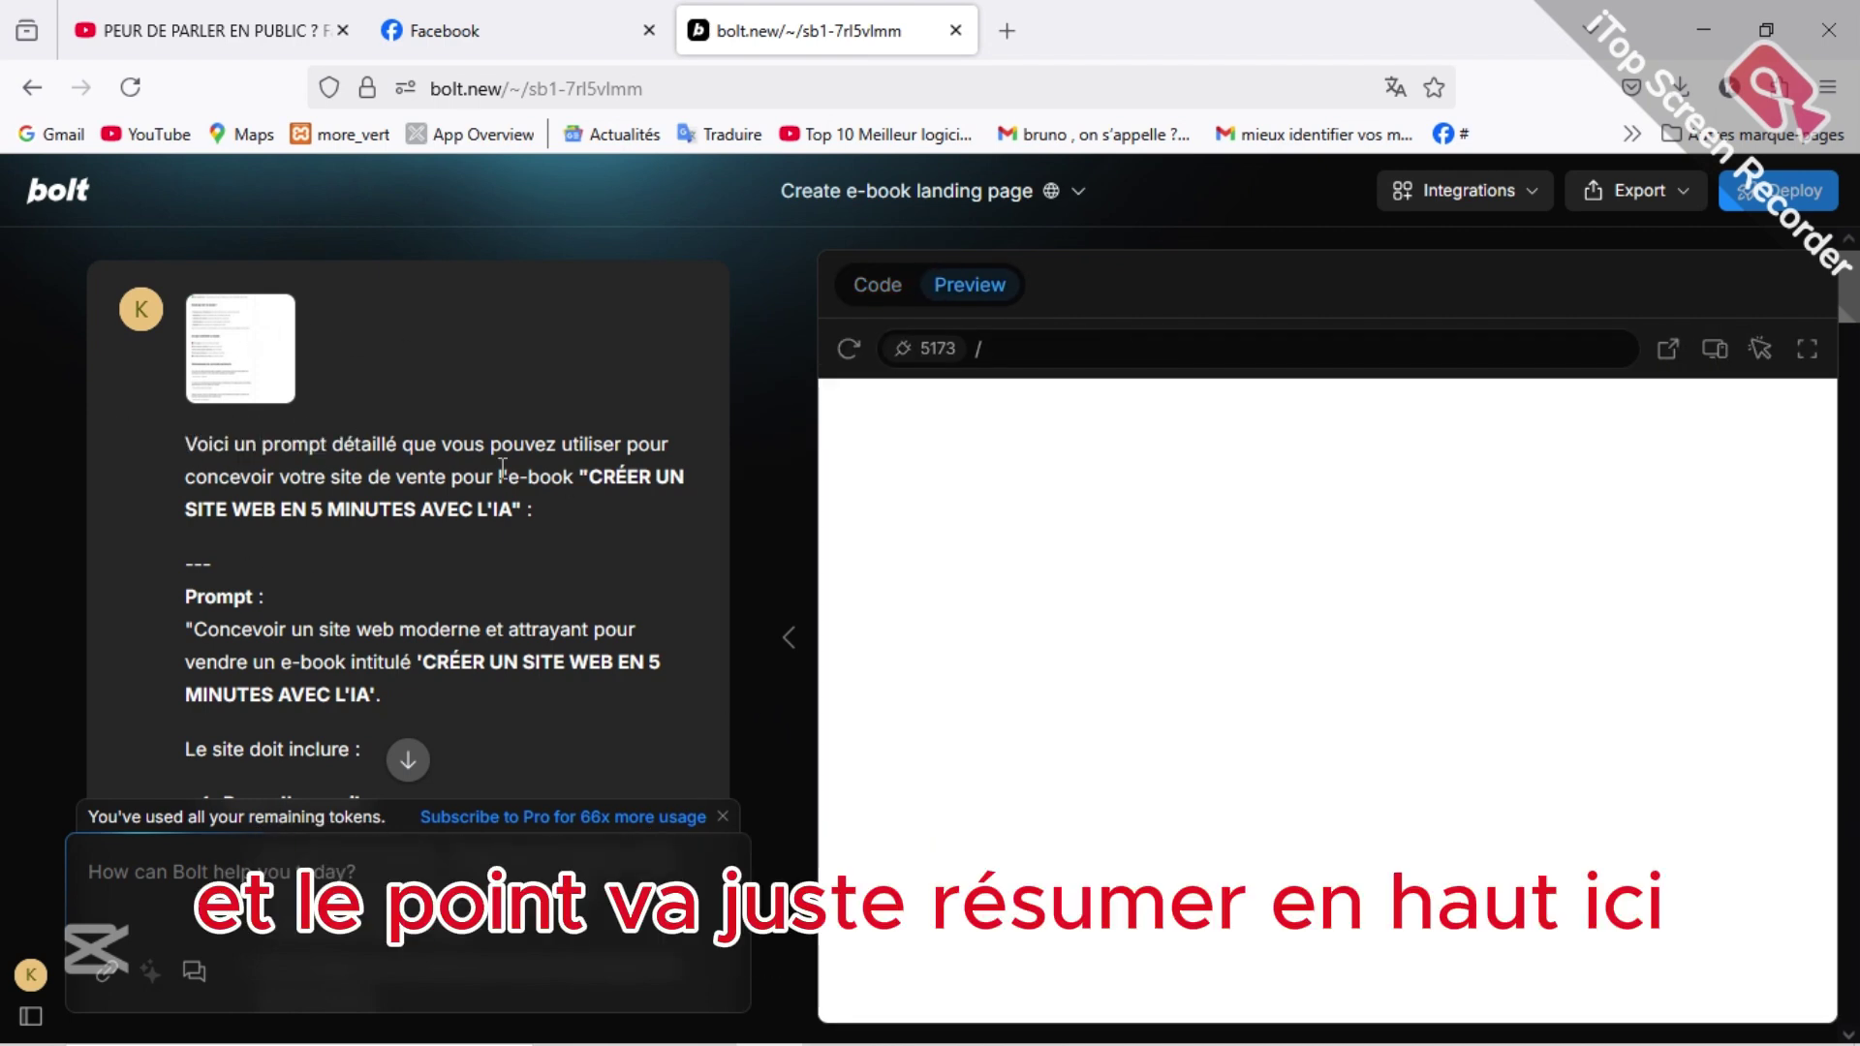
# Step: Review the chat history from the landing page creation through the improvements to the Netlify deployment
pyautogui.scroll(-20, 503, 474)
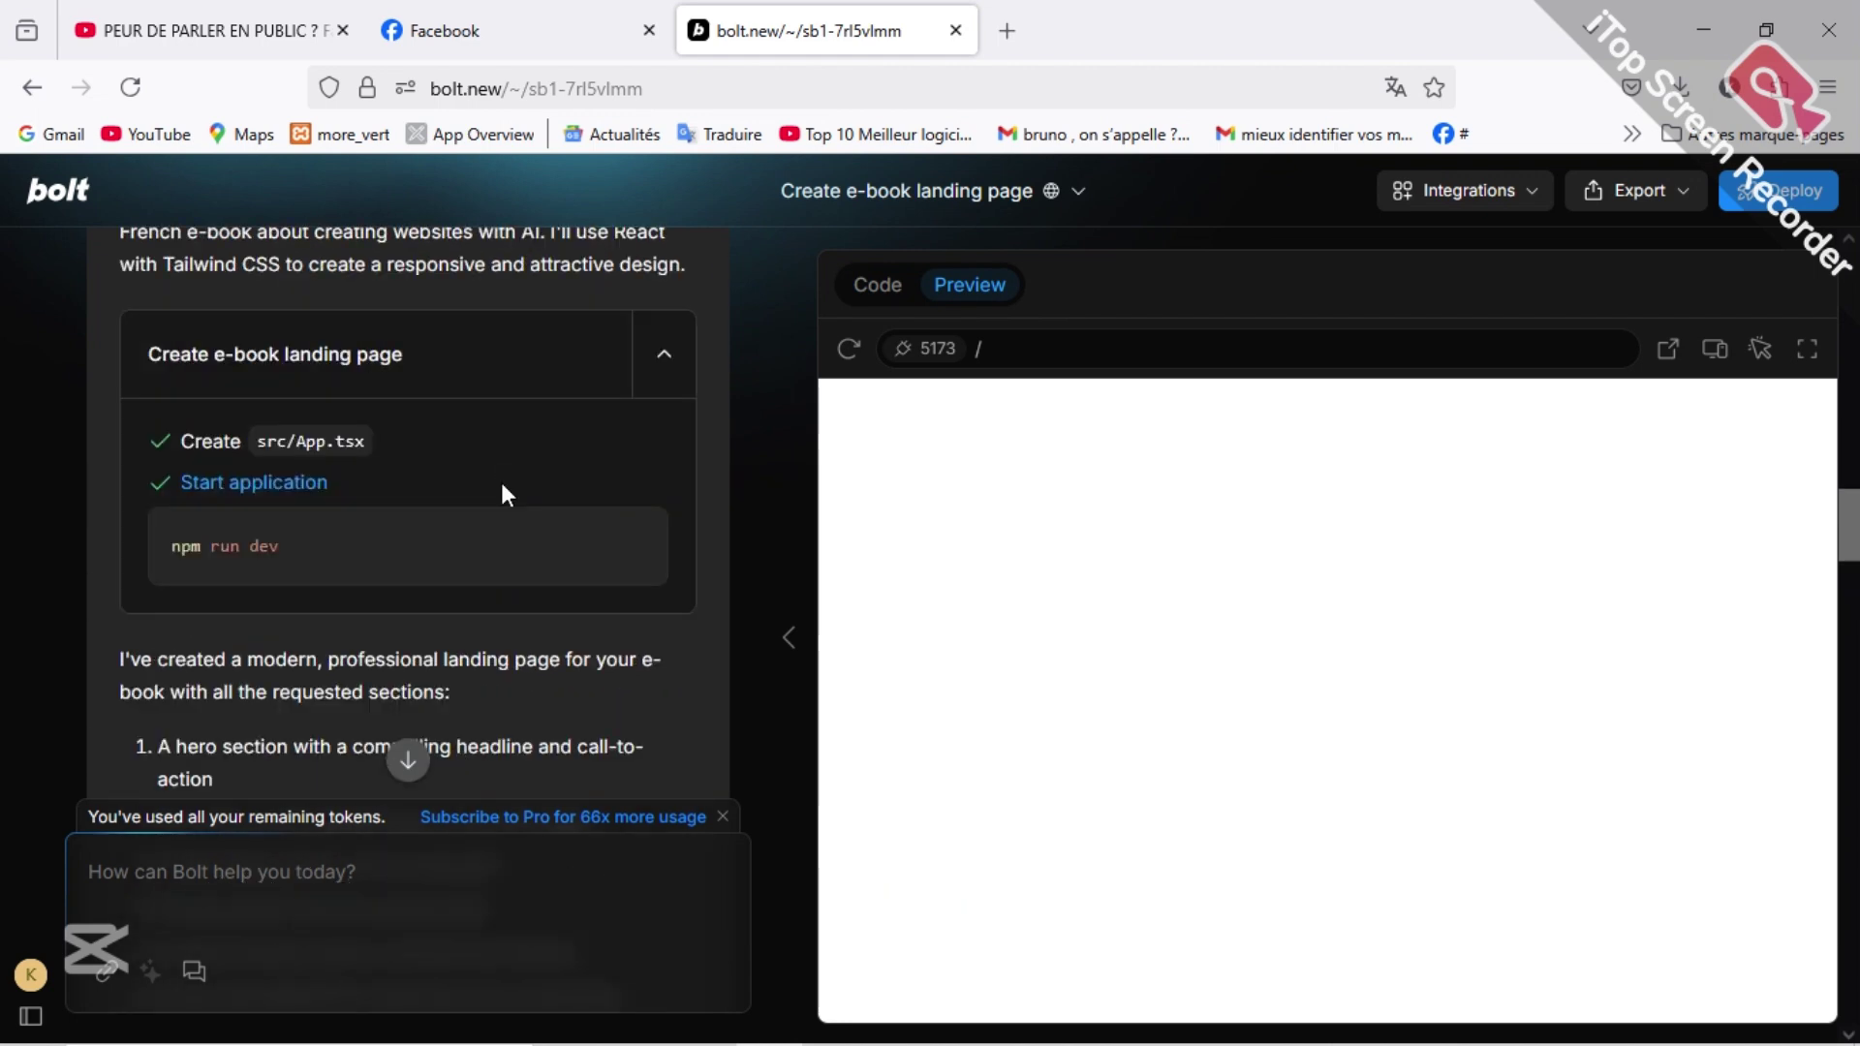
pyautogui.scroll(-2, 502, 482)
pyautogui.scroll(2, 502, 483)
pyautogui.scroll(2, 579, 477)
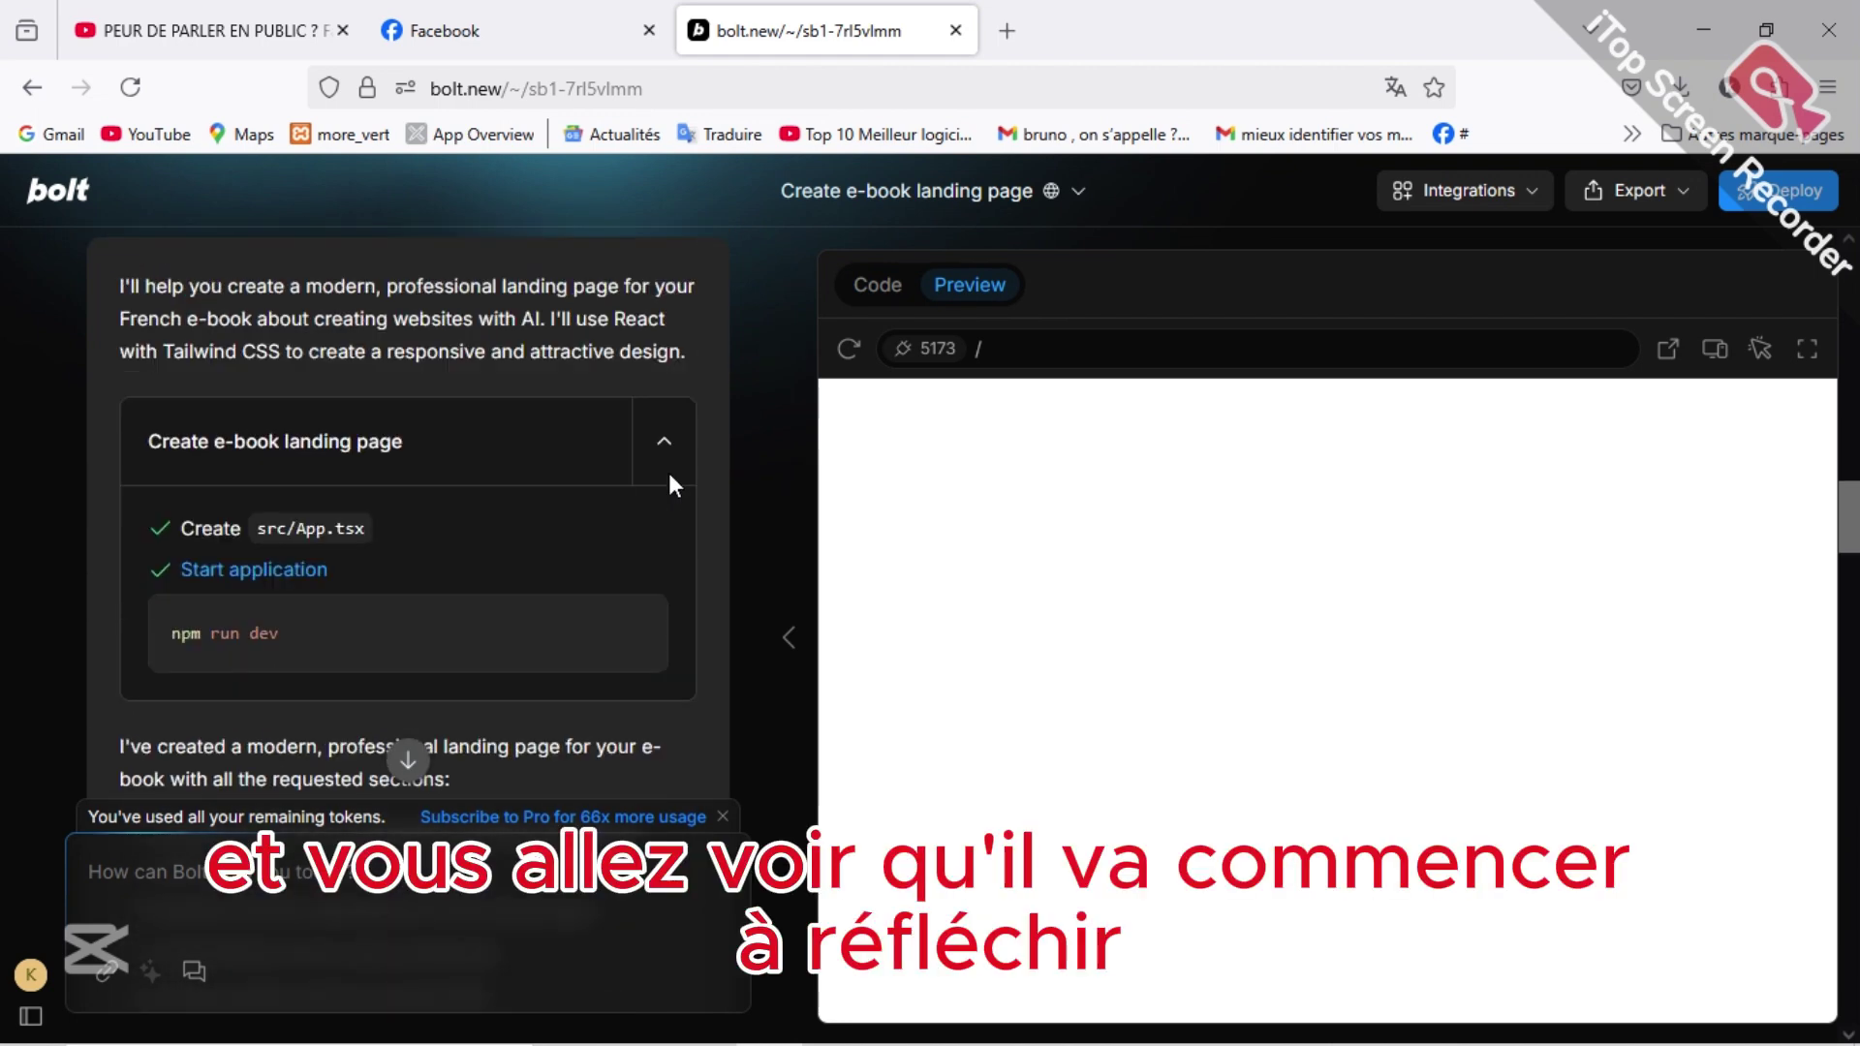
pyautogui.scroll(-2, 589, 593)
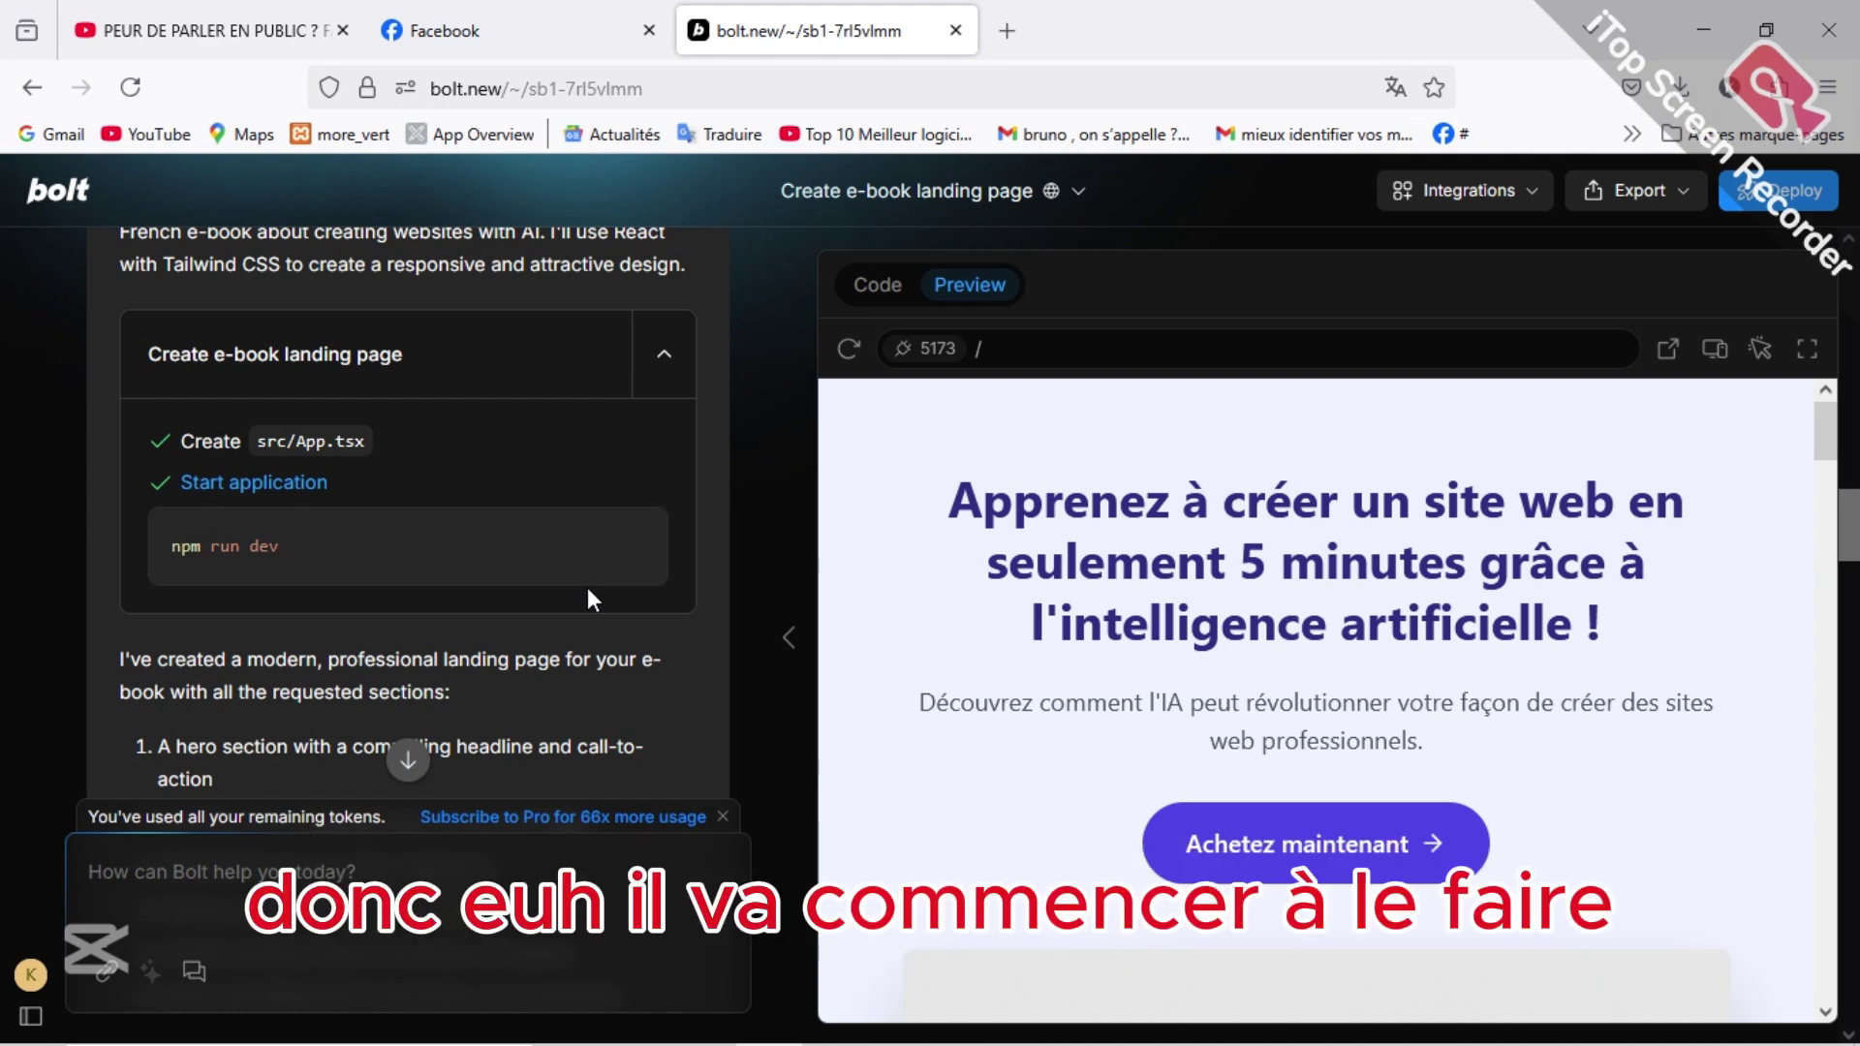
pyautogui.scroll(-5, 587, 587)
pyautogui.scroll(-8, 587, 587)
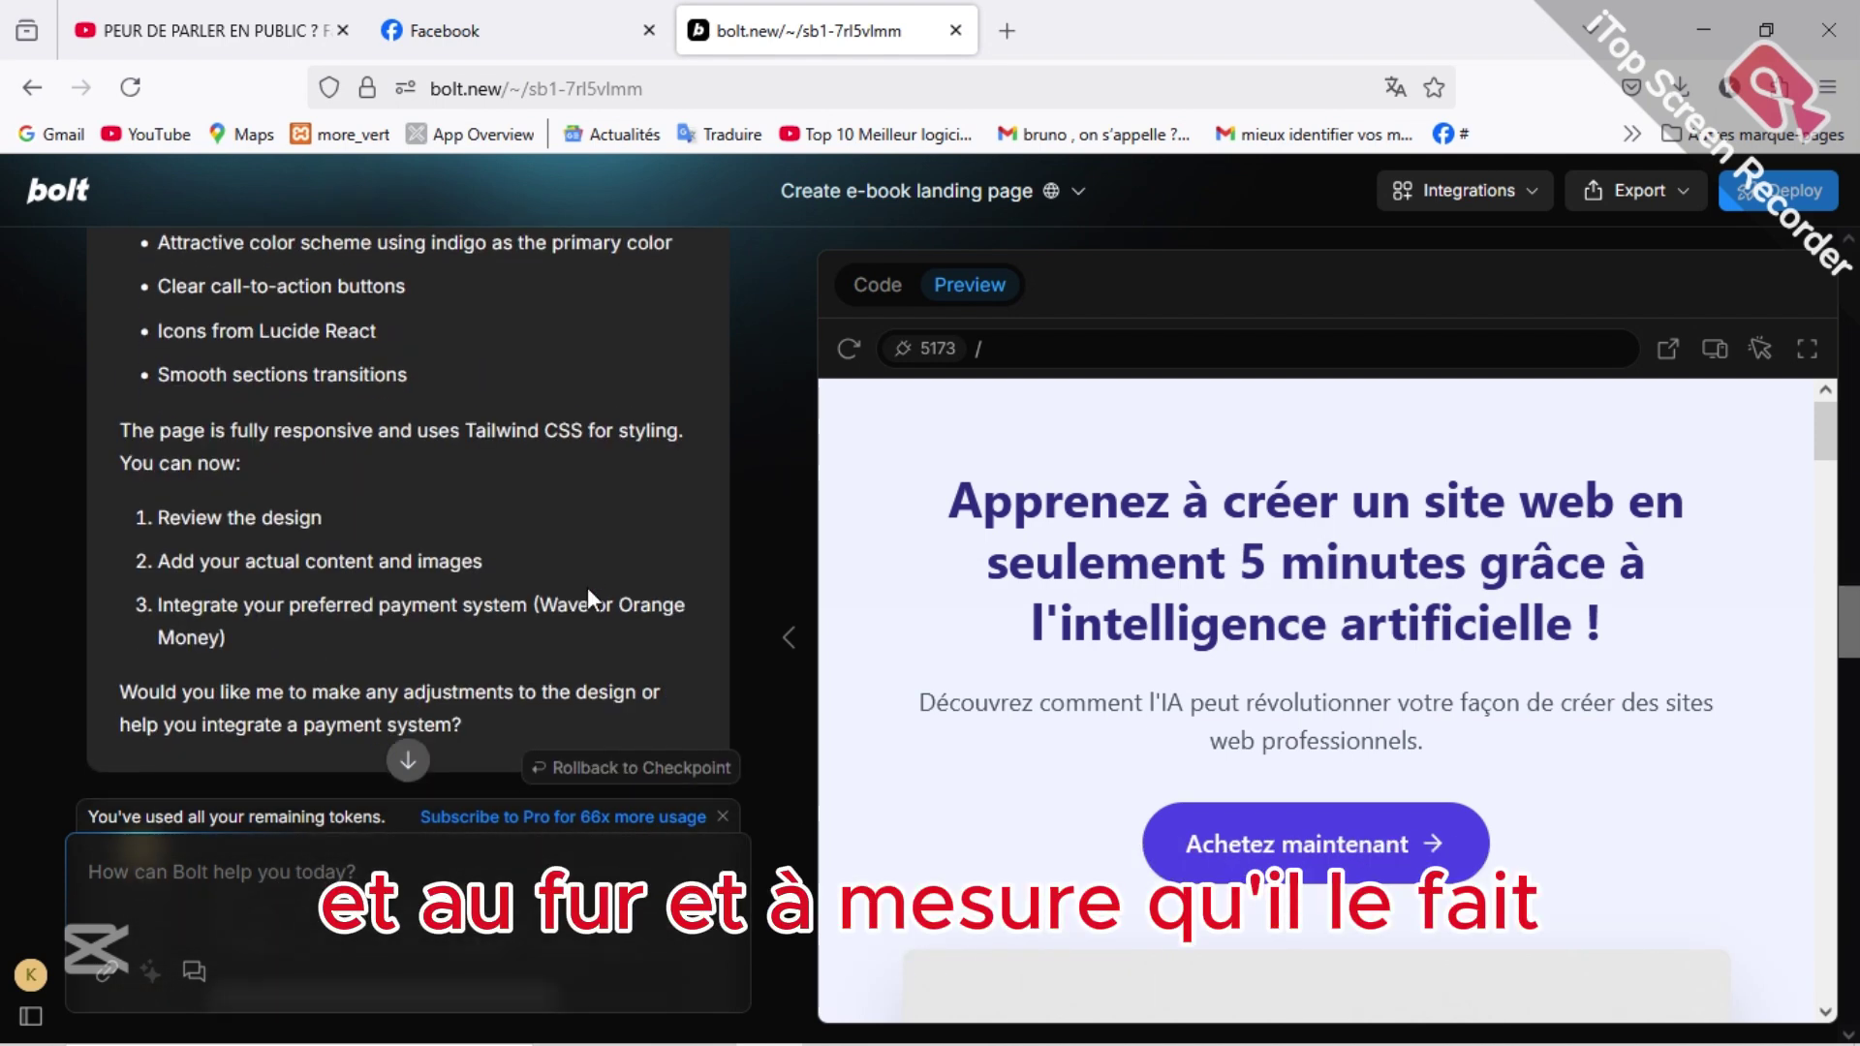
pyautogui.scroll(-8, 587, 587)
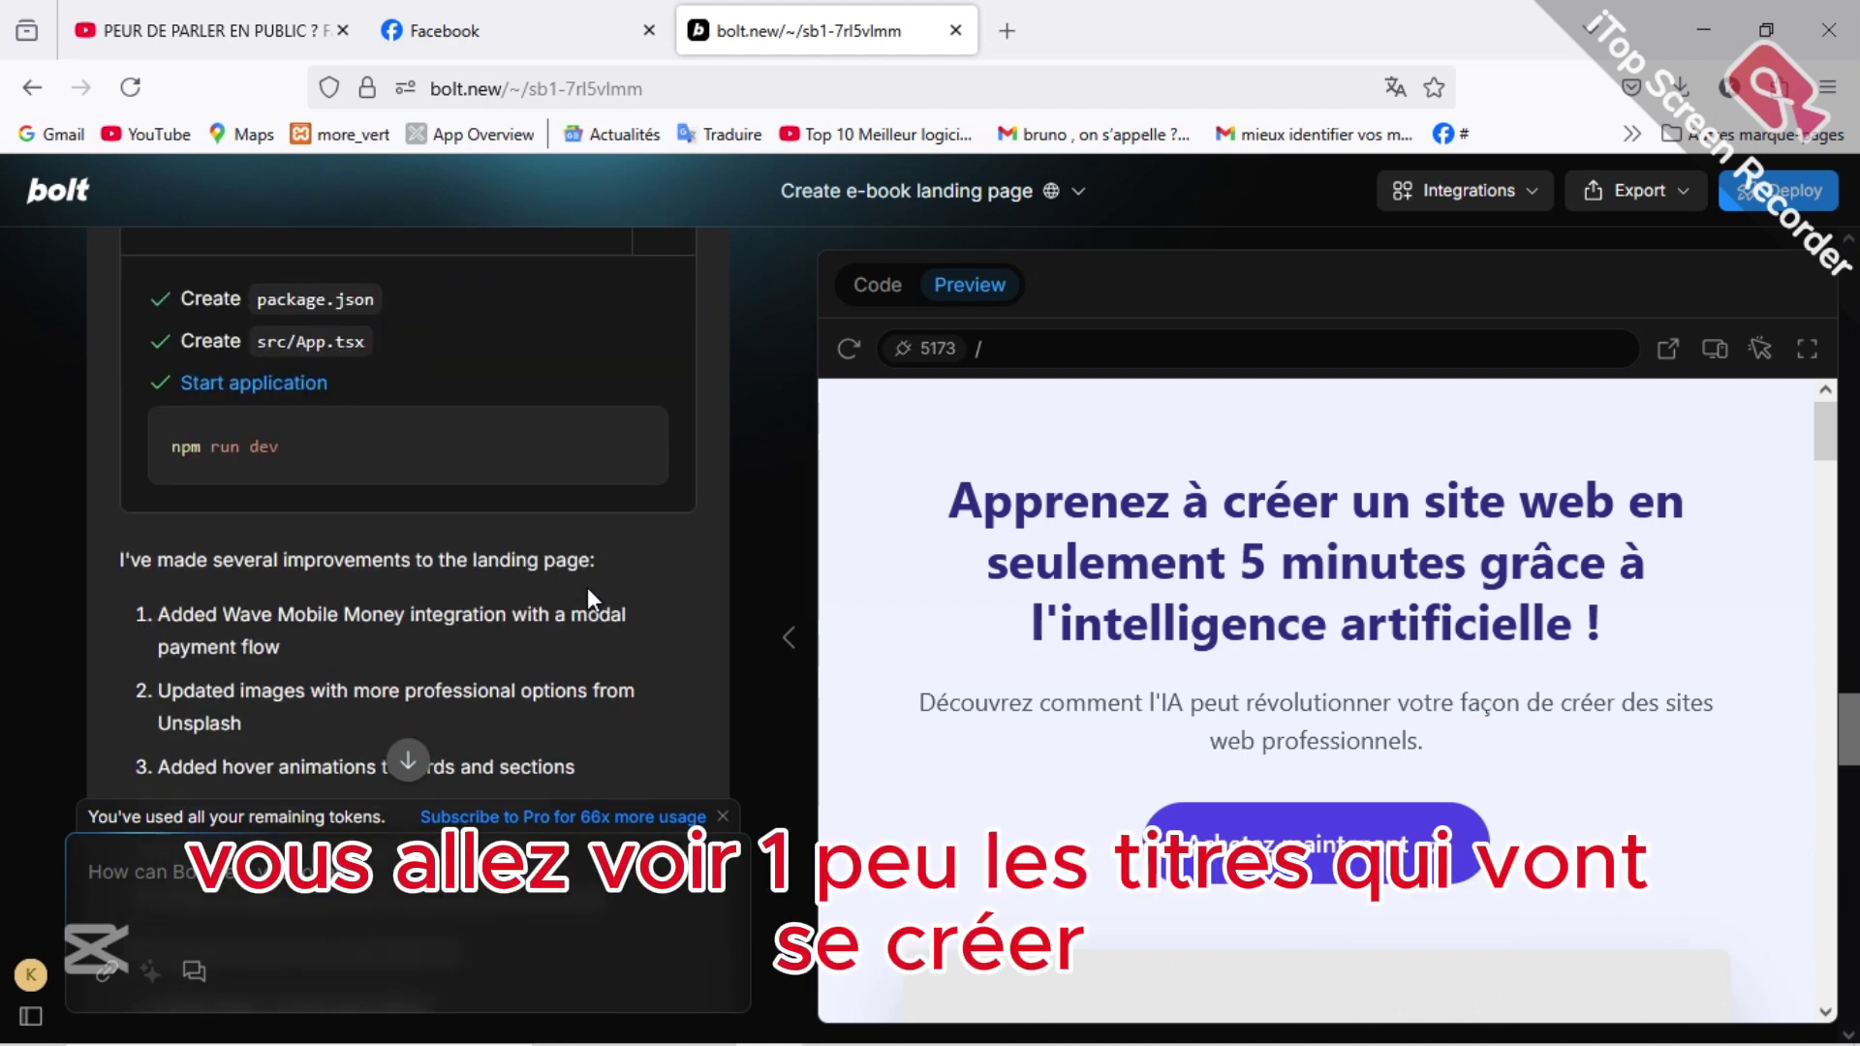
pyautogui.scroll(-15, 589, 589)
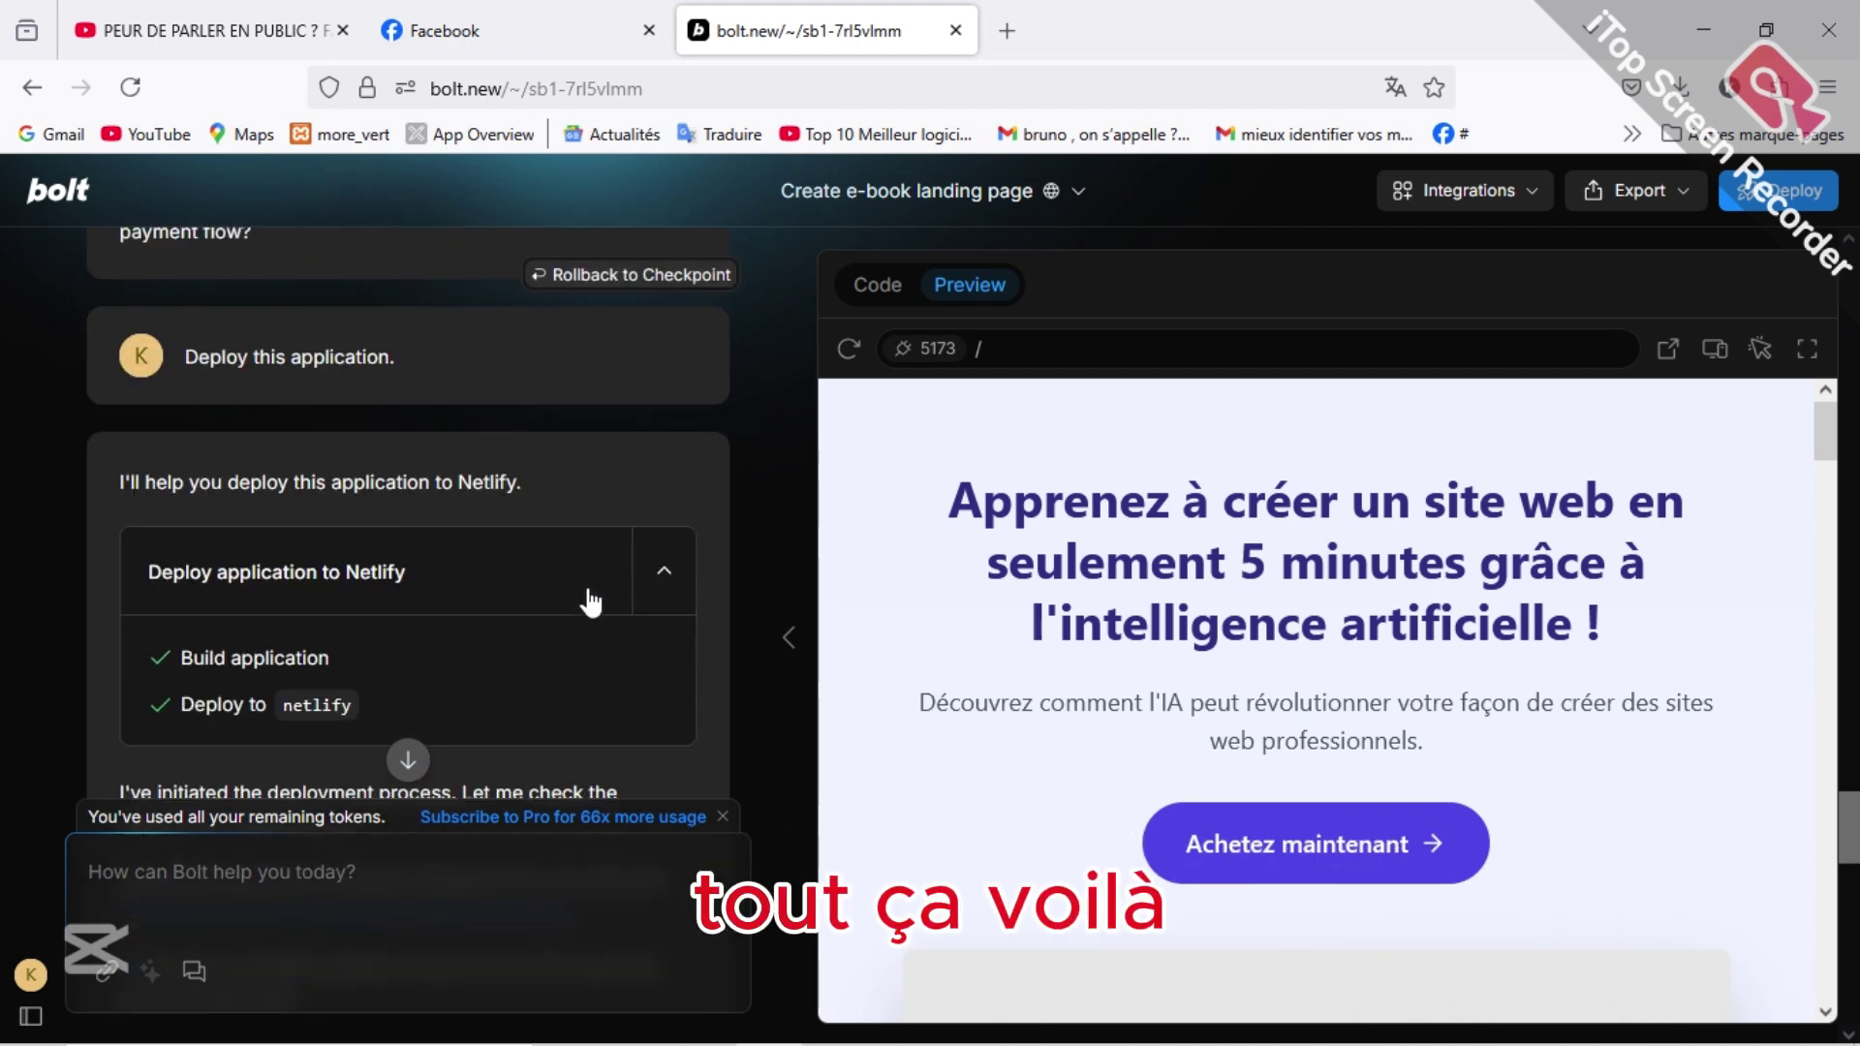
pyautogui.scroll(-4, 588, 589)
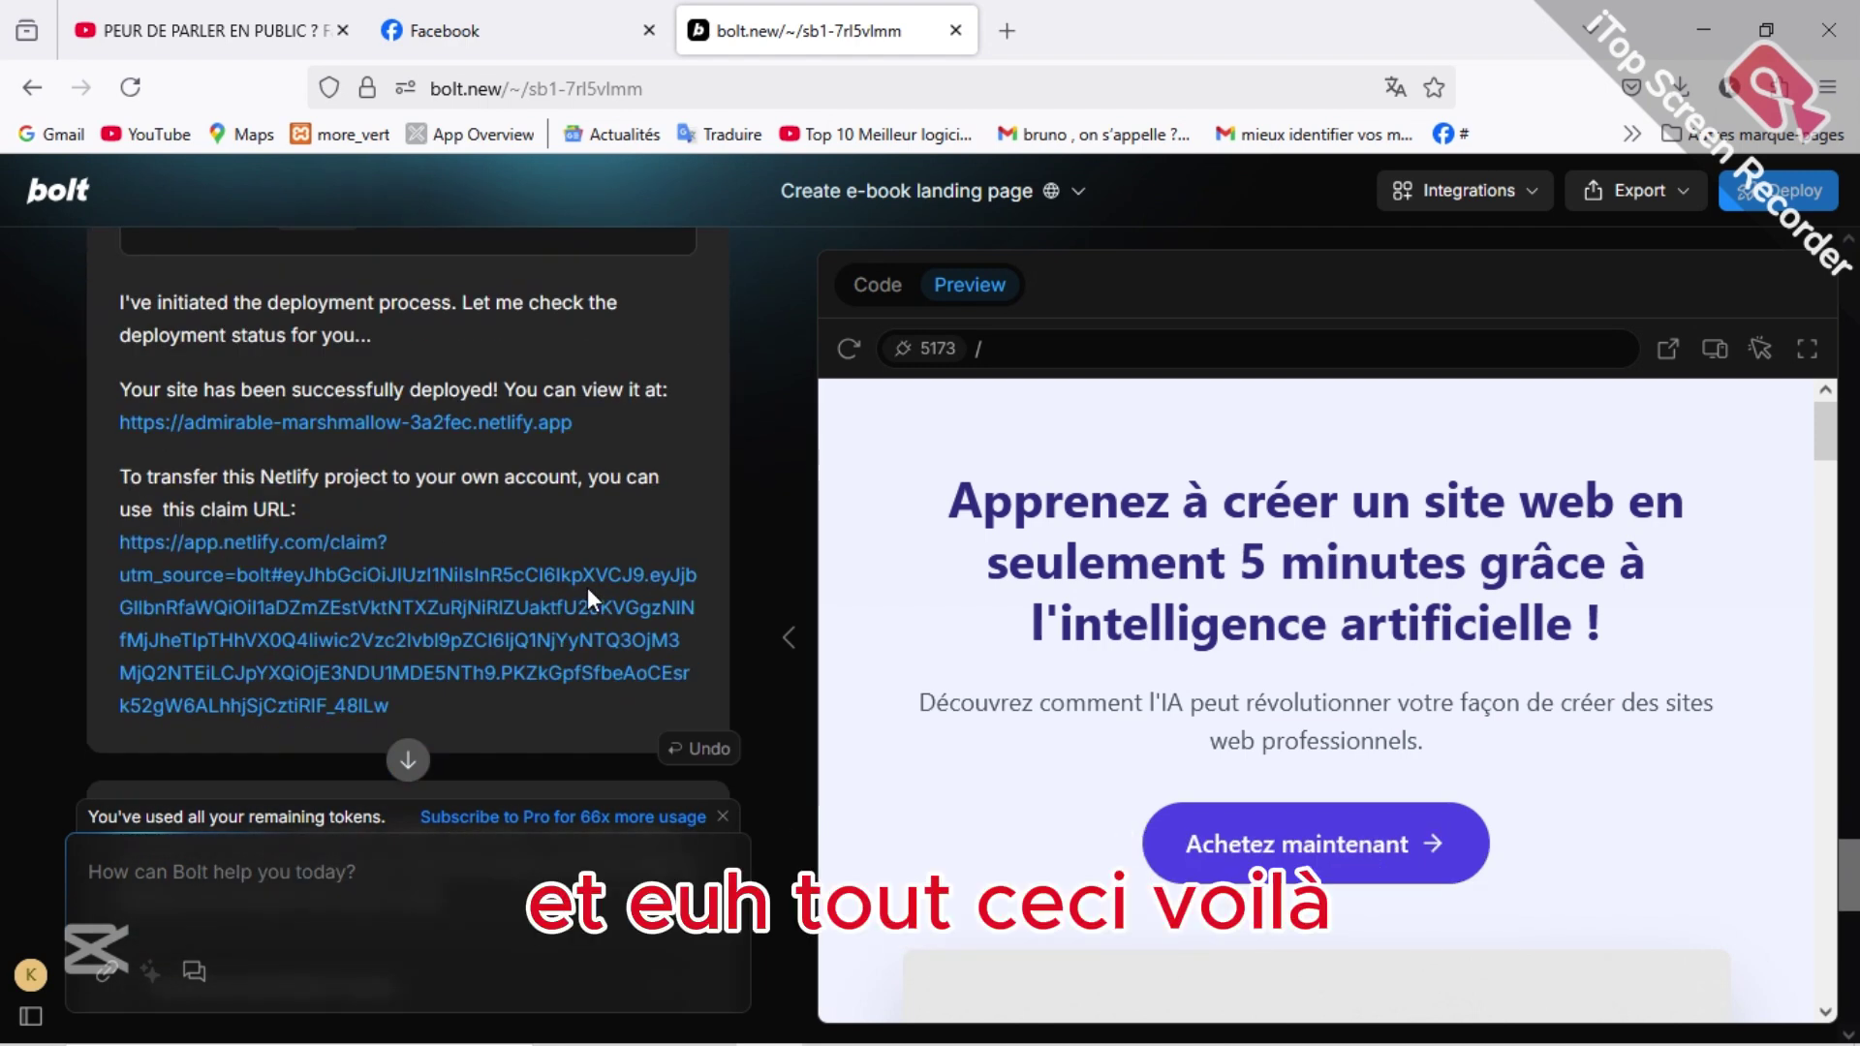
pyautogui.scroll(8, 587, 587)
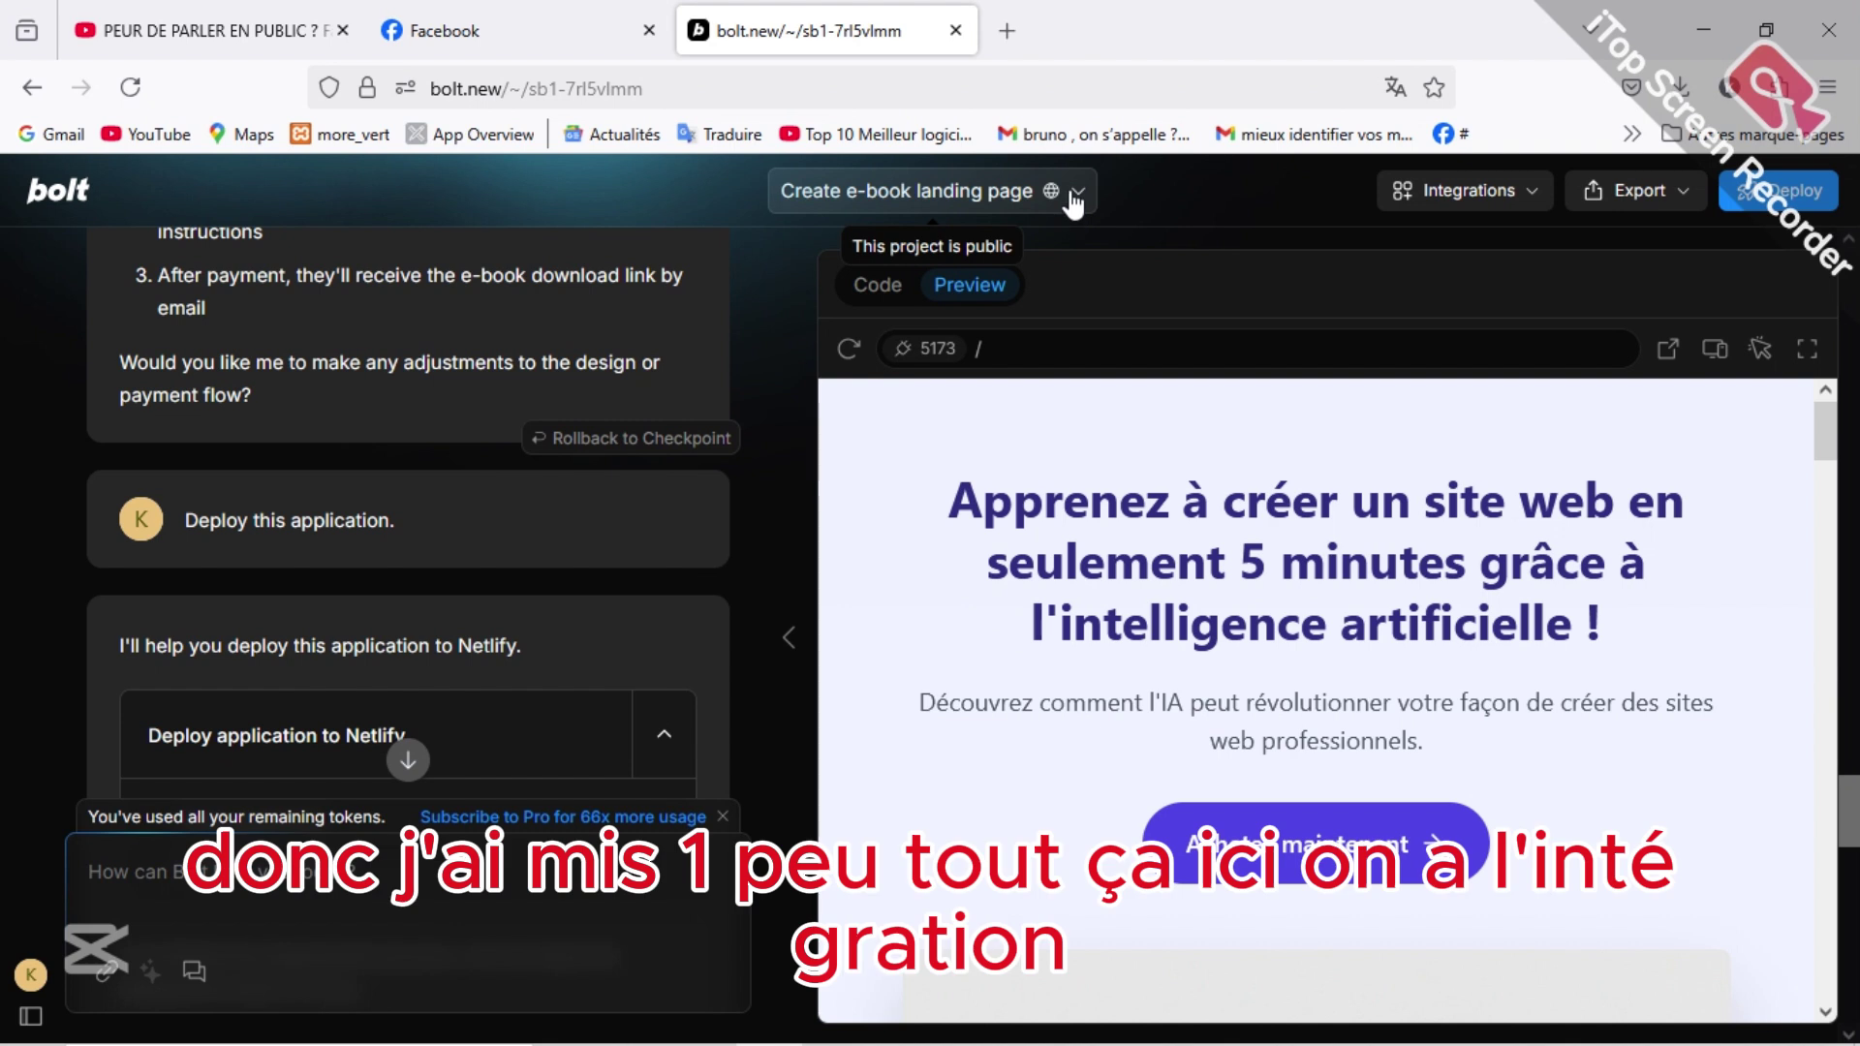
# Step: Check the suggested integrations for the project and export its code as a download
pyautogui.click(1534, 199)
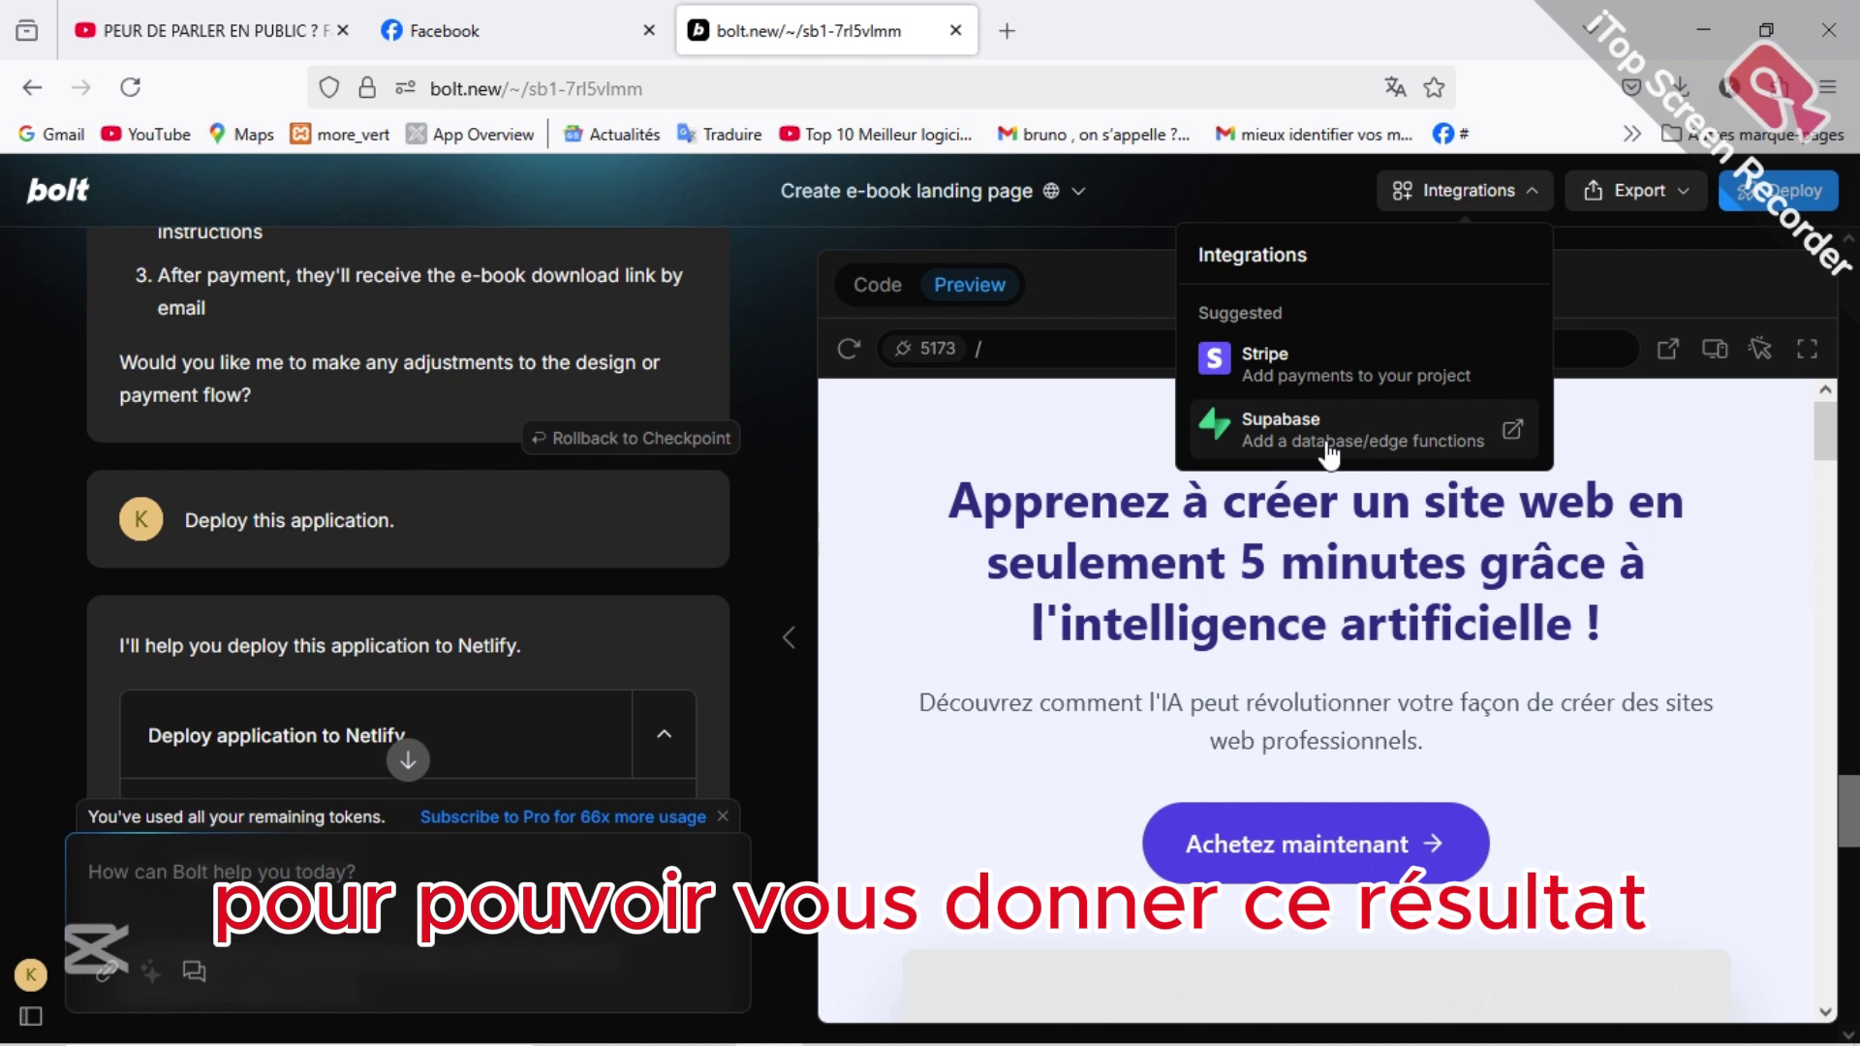
pyautogui.click(1675, 255)
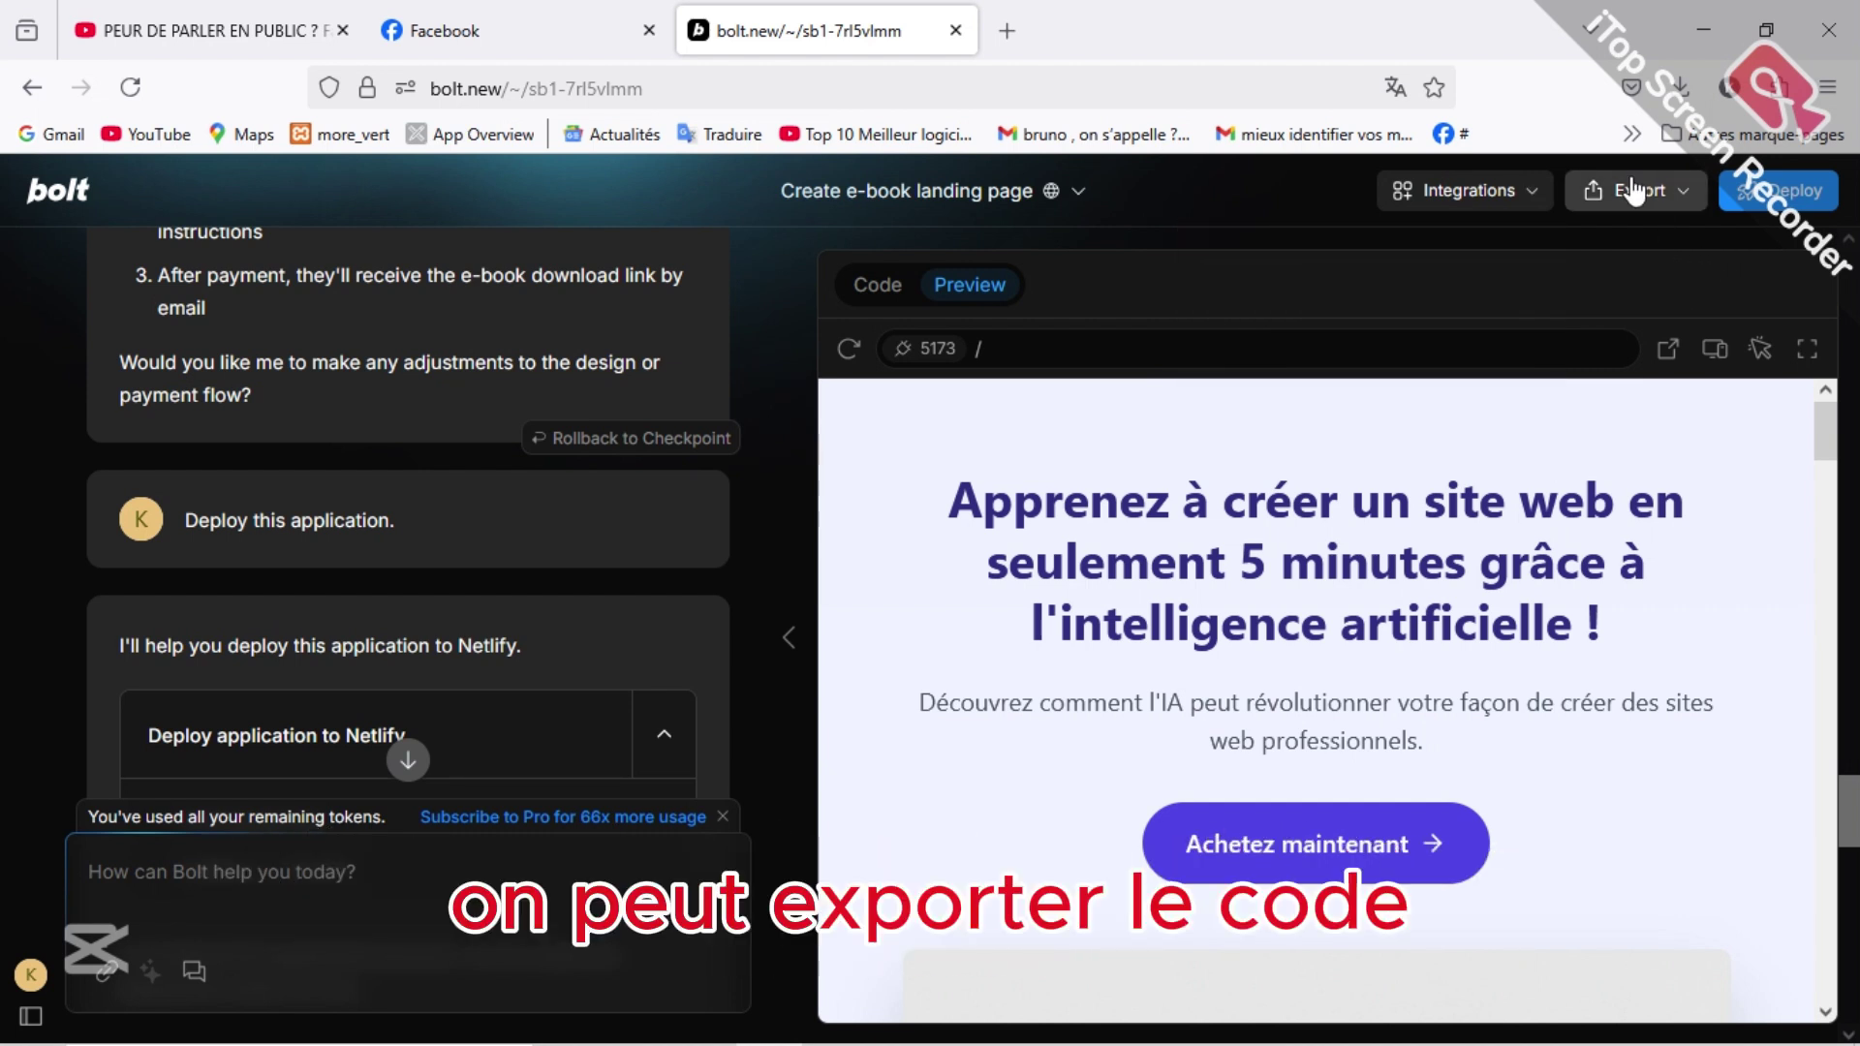
pyautogui.click(1685, 194)
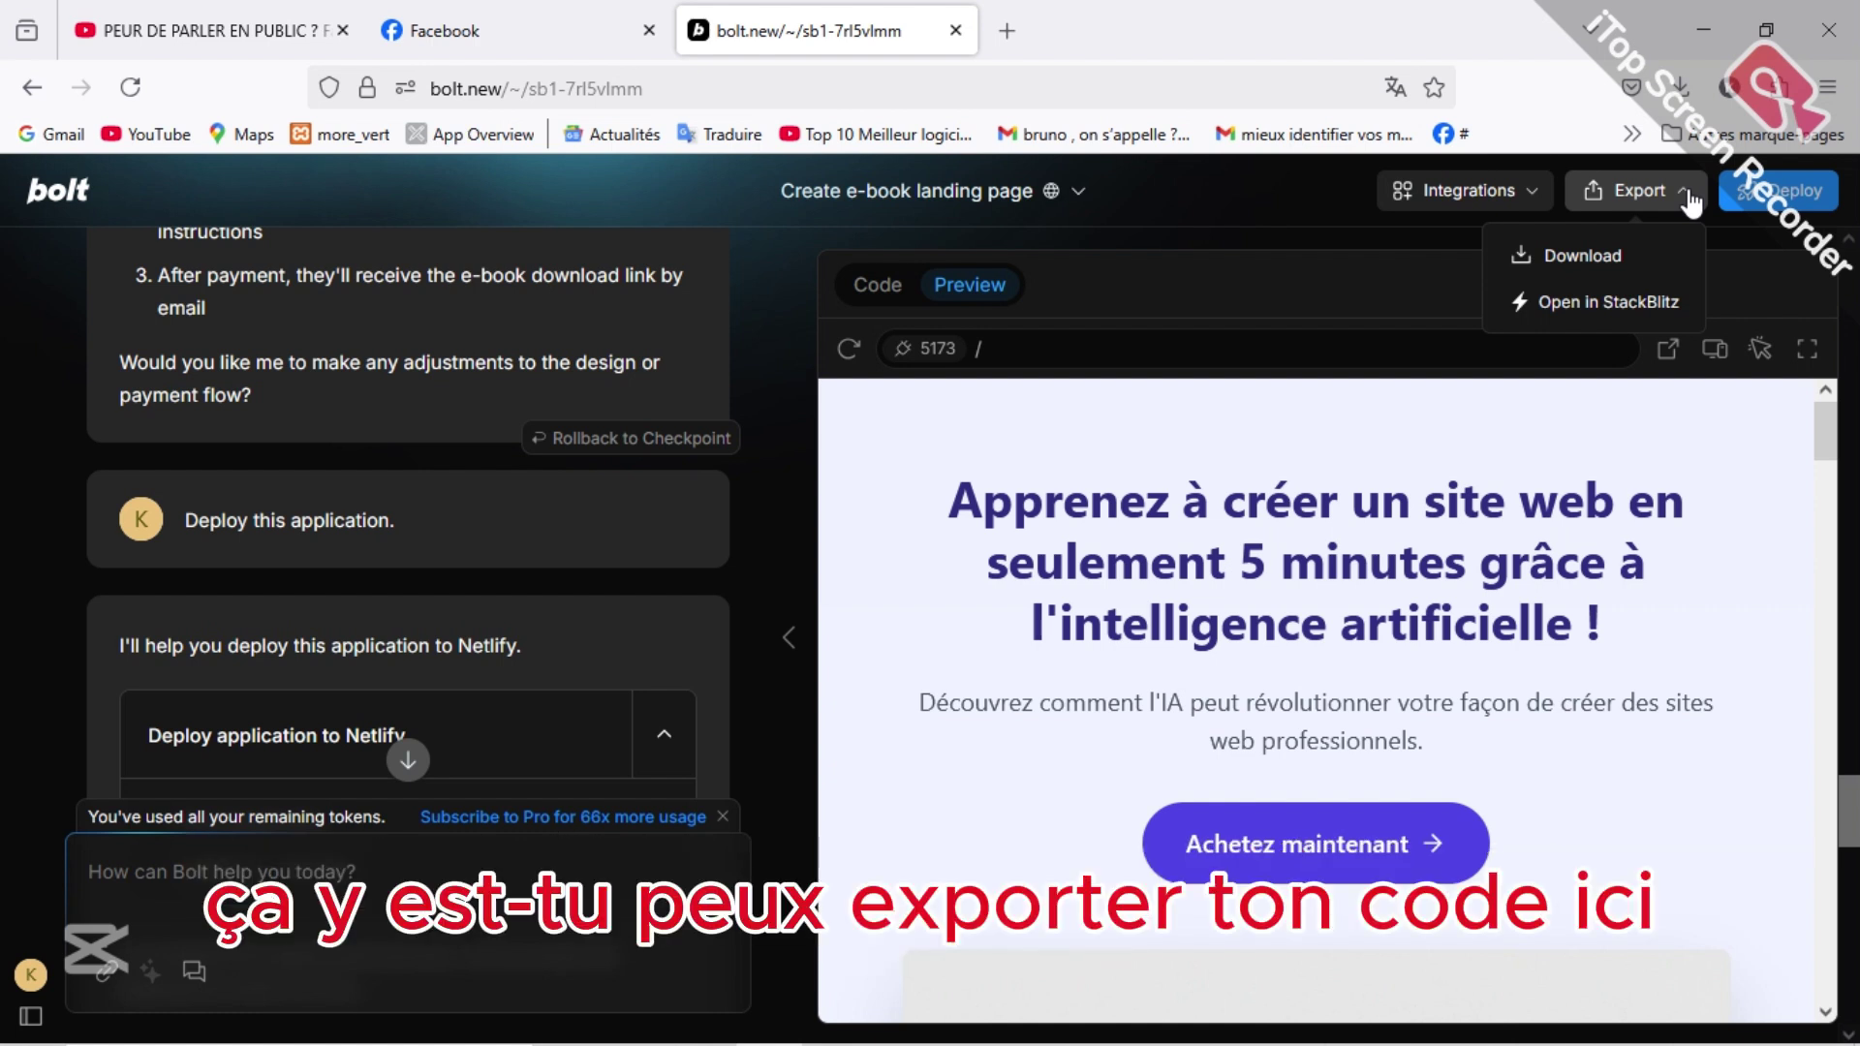
pyautogui.click(1585, 259)
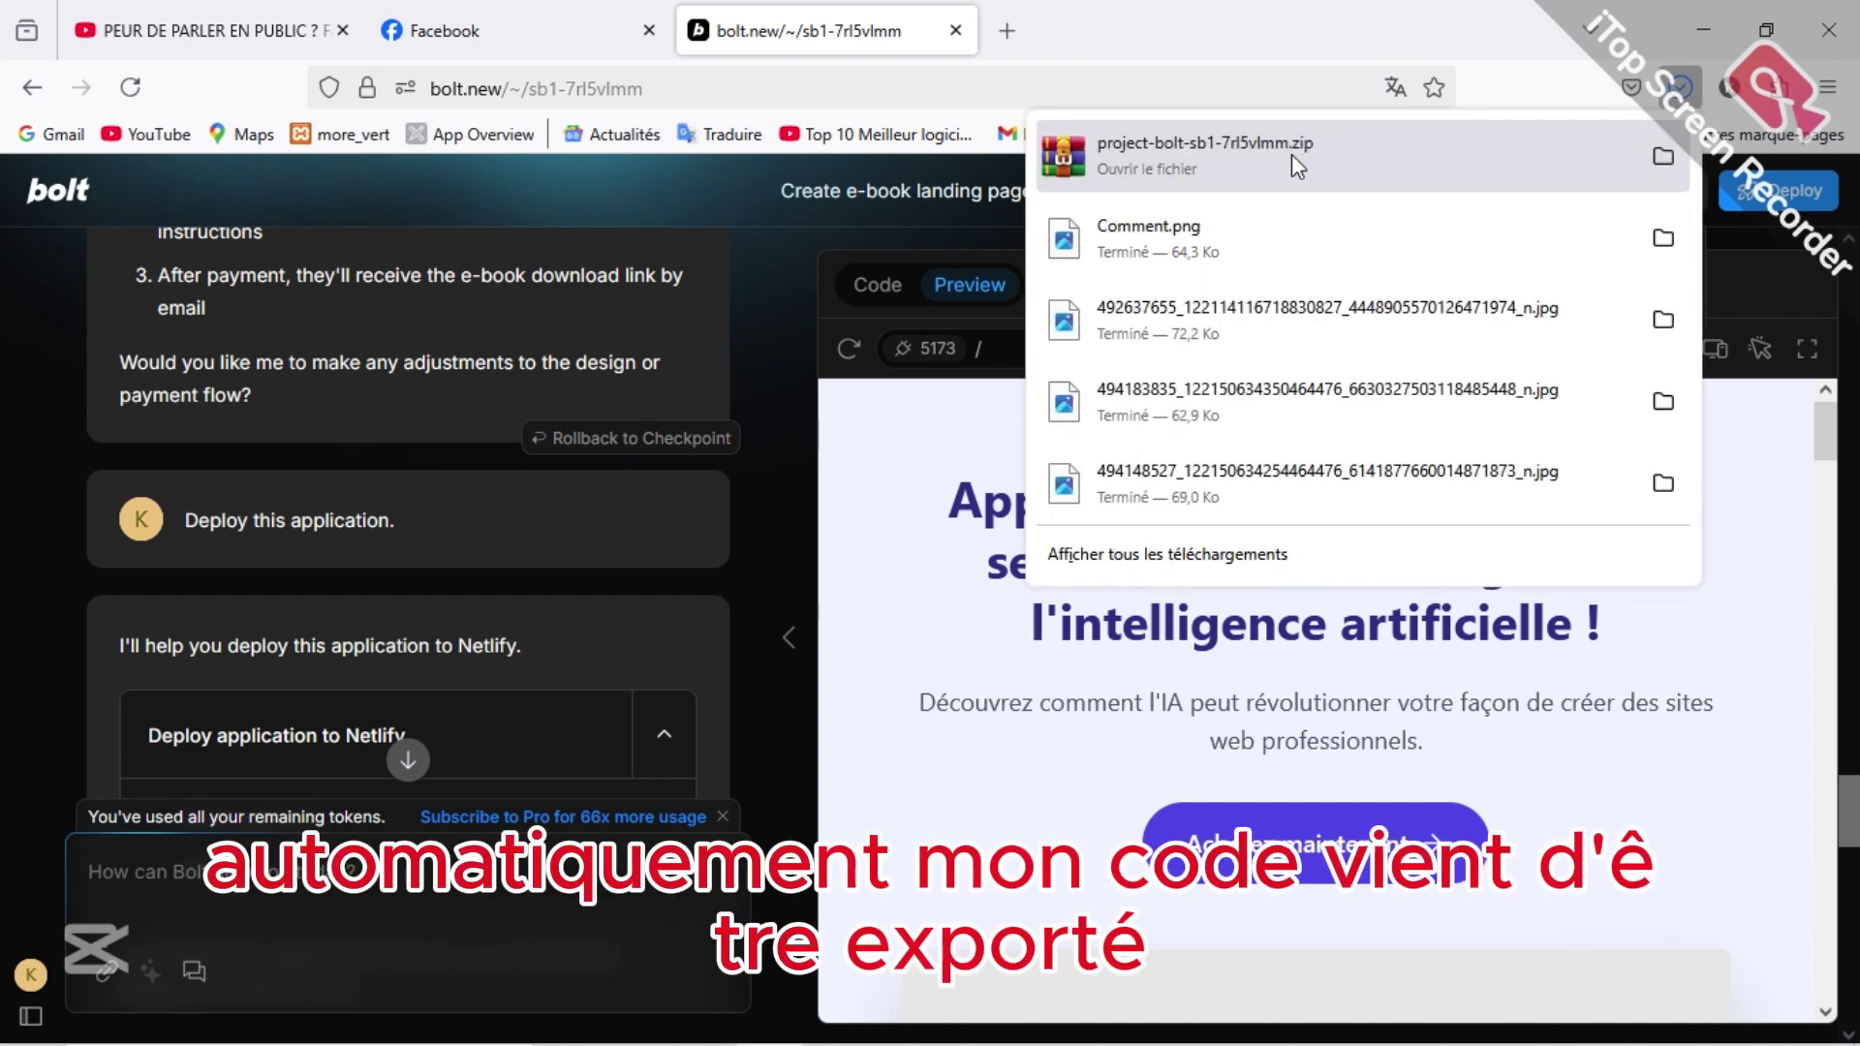
pyautogui.click(1792, 287)
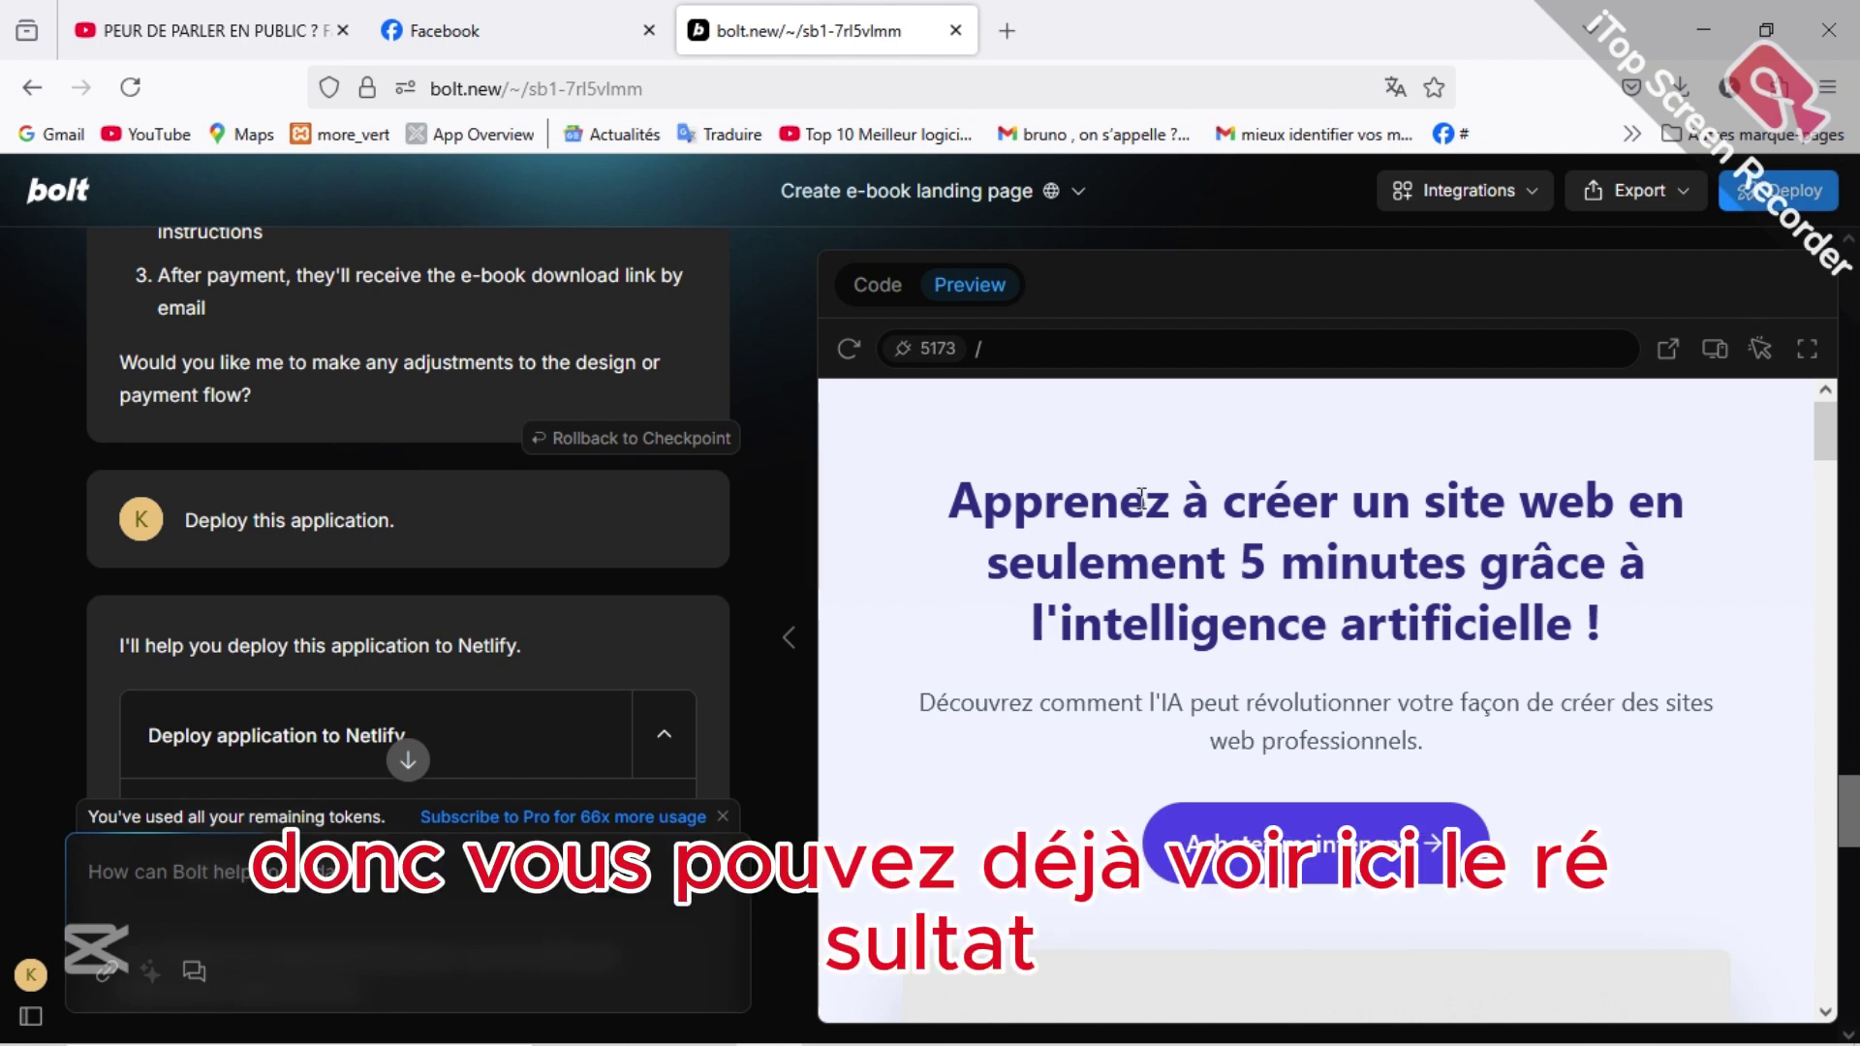
# Step: Examine the e-book landing page preview from the headline and book cover down to the footer and back up
pyautogui.scroll(-5, 1406, 639)
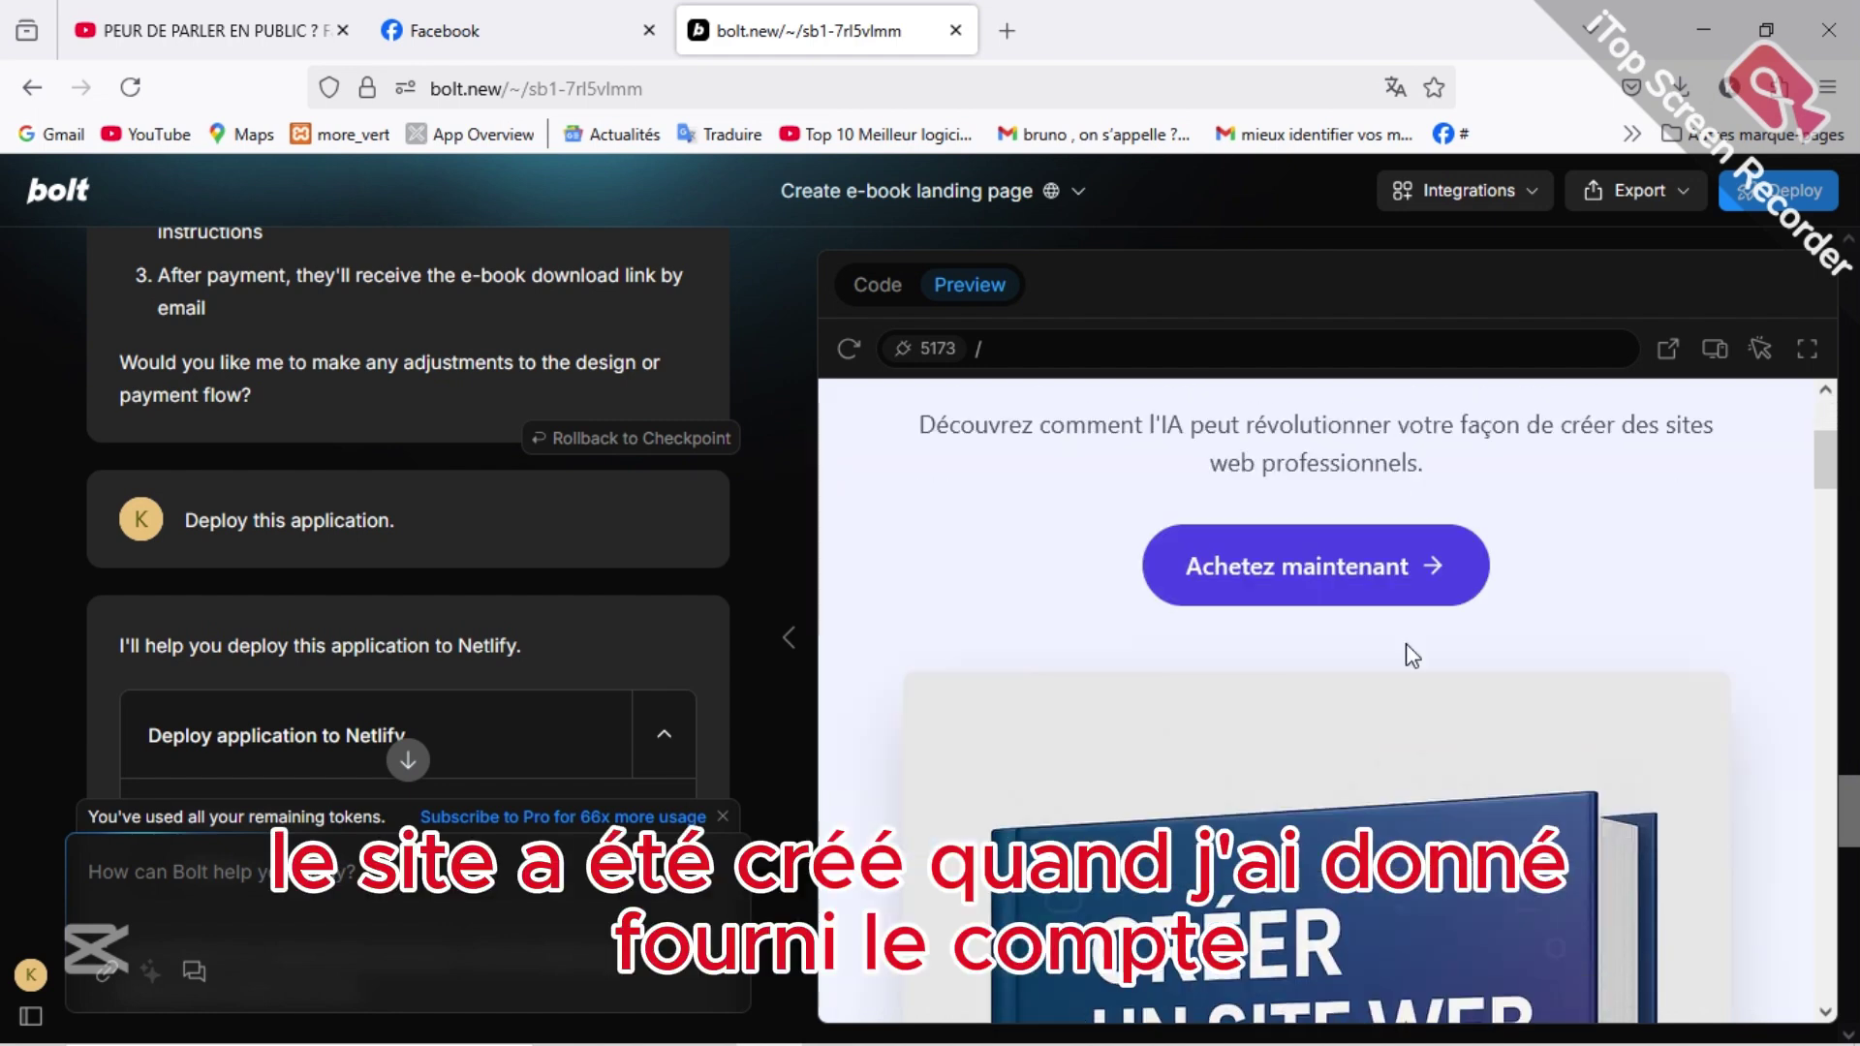
pyautogui.scroll(-4, 1404, 643)
pyautogui.scroll(4, 1404, 643)
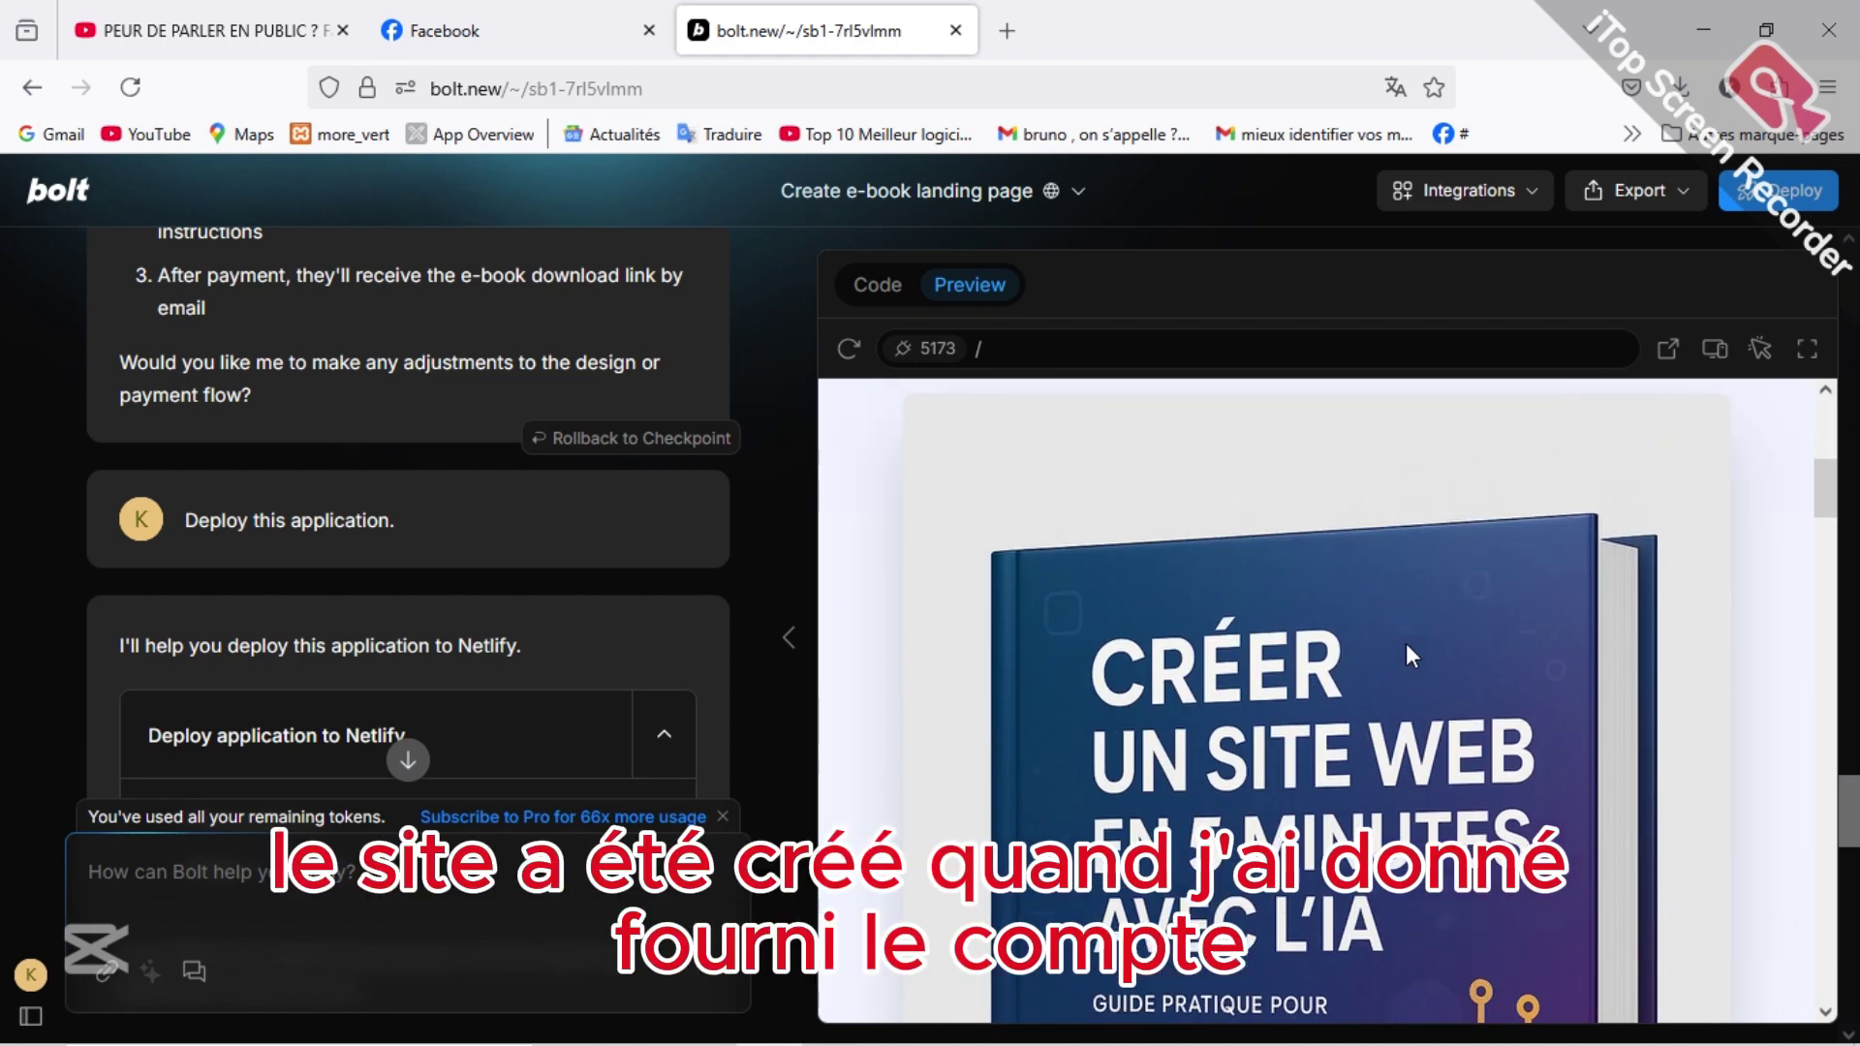
pyautogui.scroll(-2, 1404, 643)
pyautogui.scroll(-10, 1404, 643)
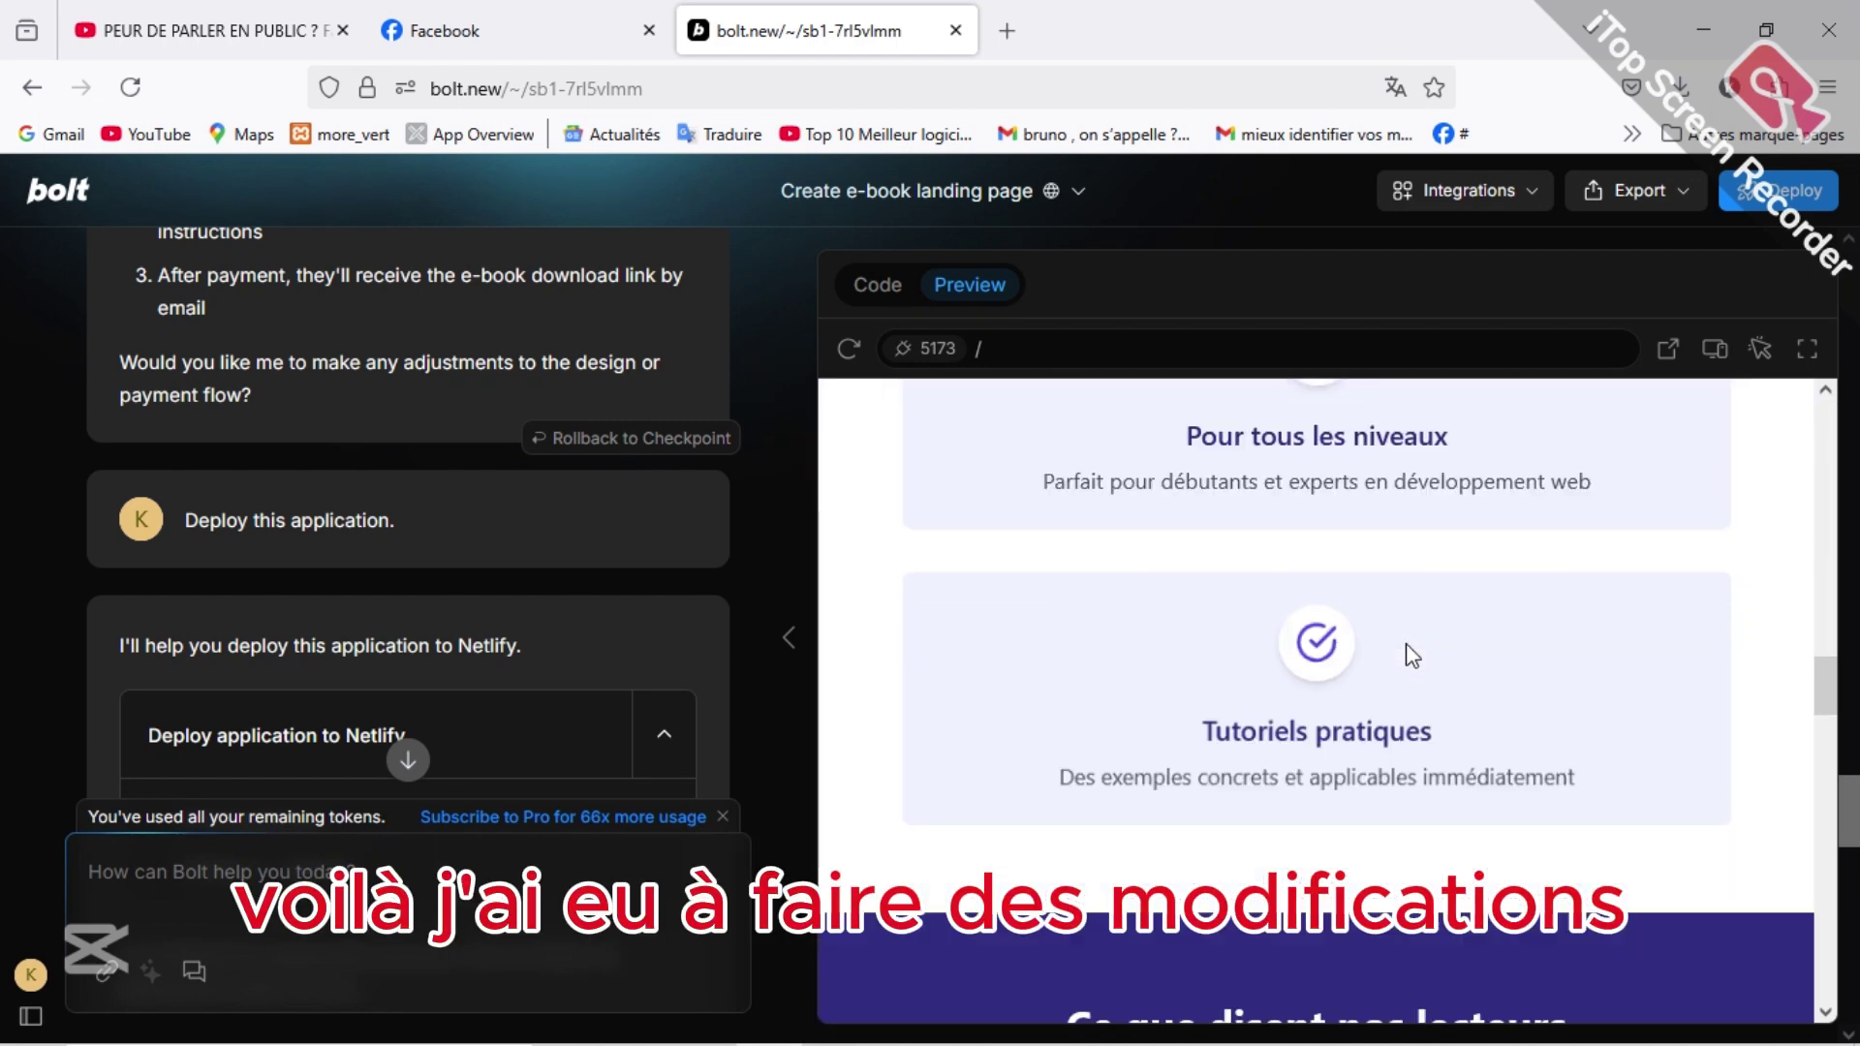
pyautogui.scroll(-15, 1407, 647)
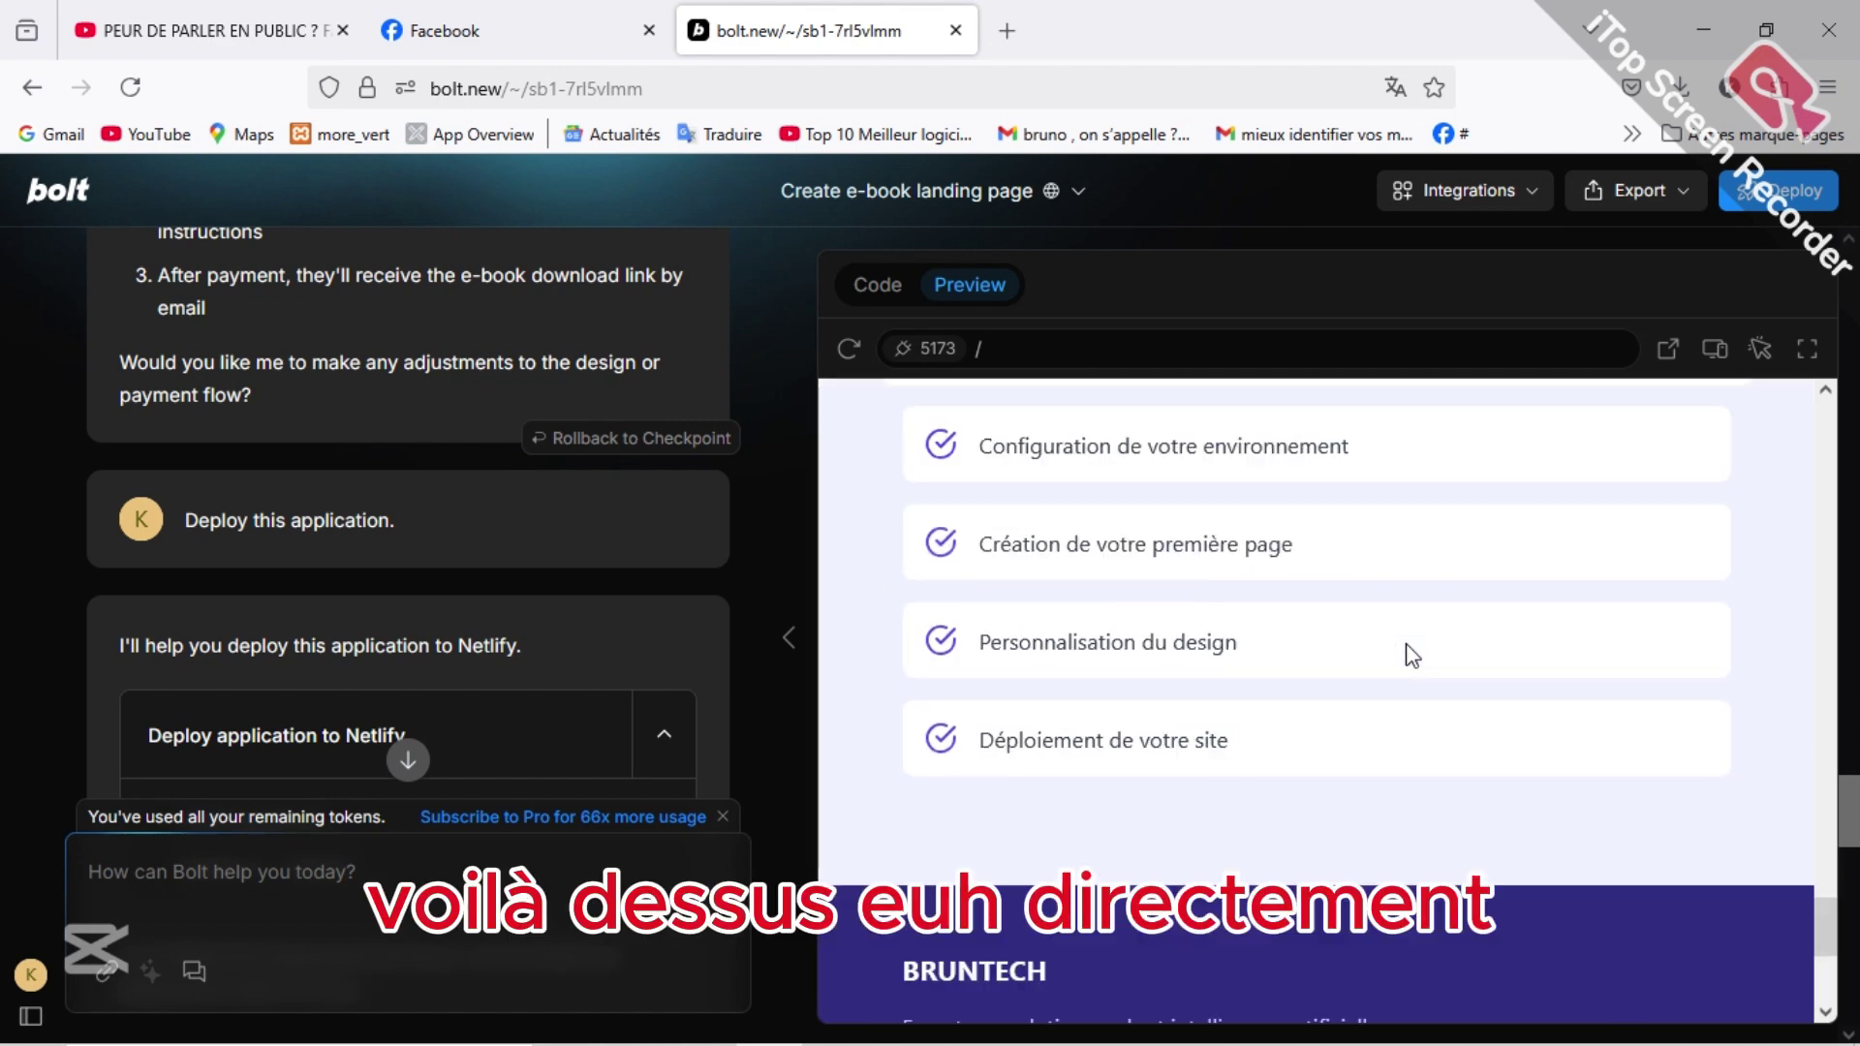
pyautogui.scroll(15, 1407, 647)
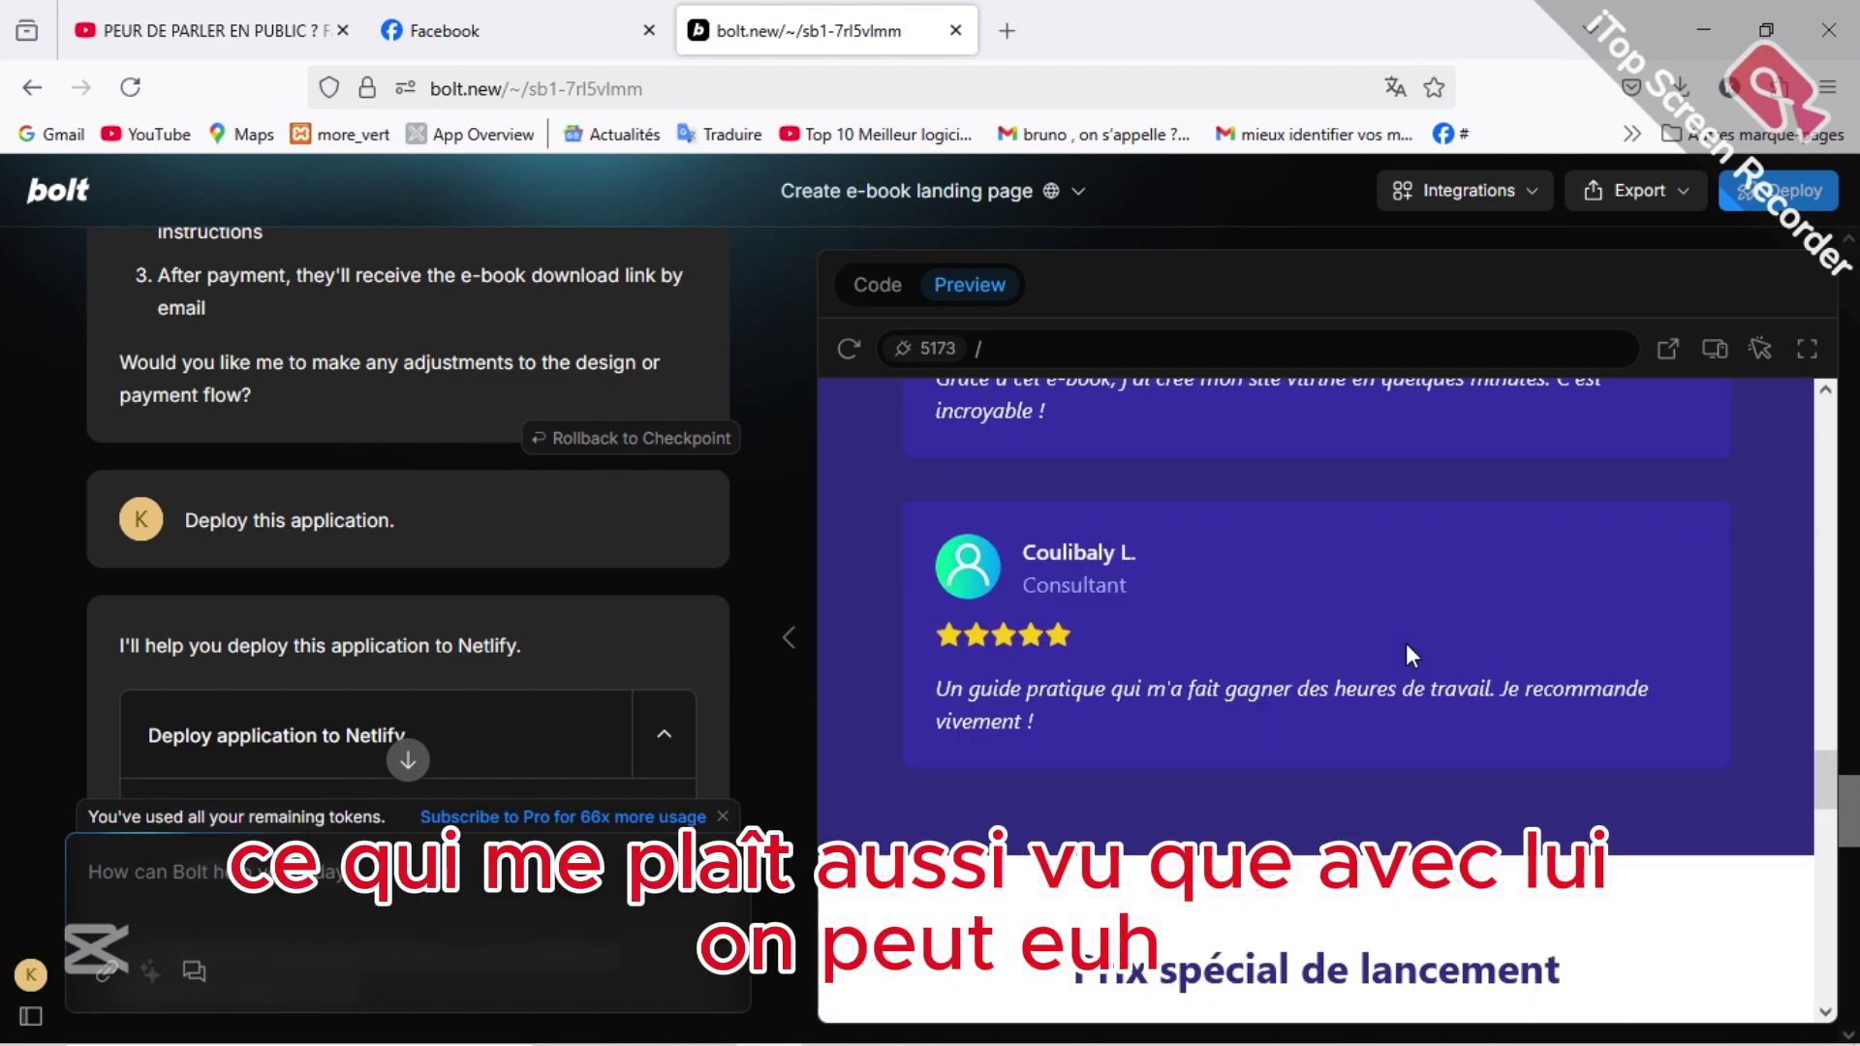
pyautogui.scroll(10, 1406, 647)
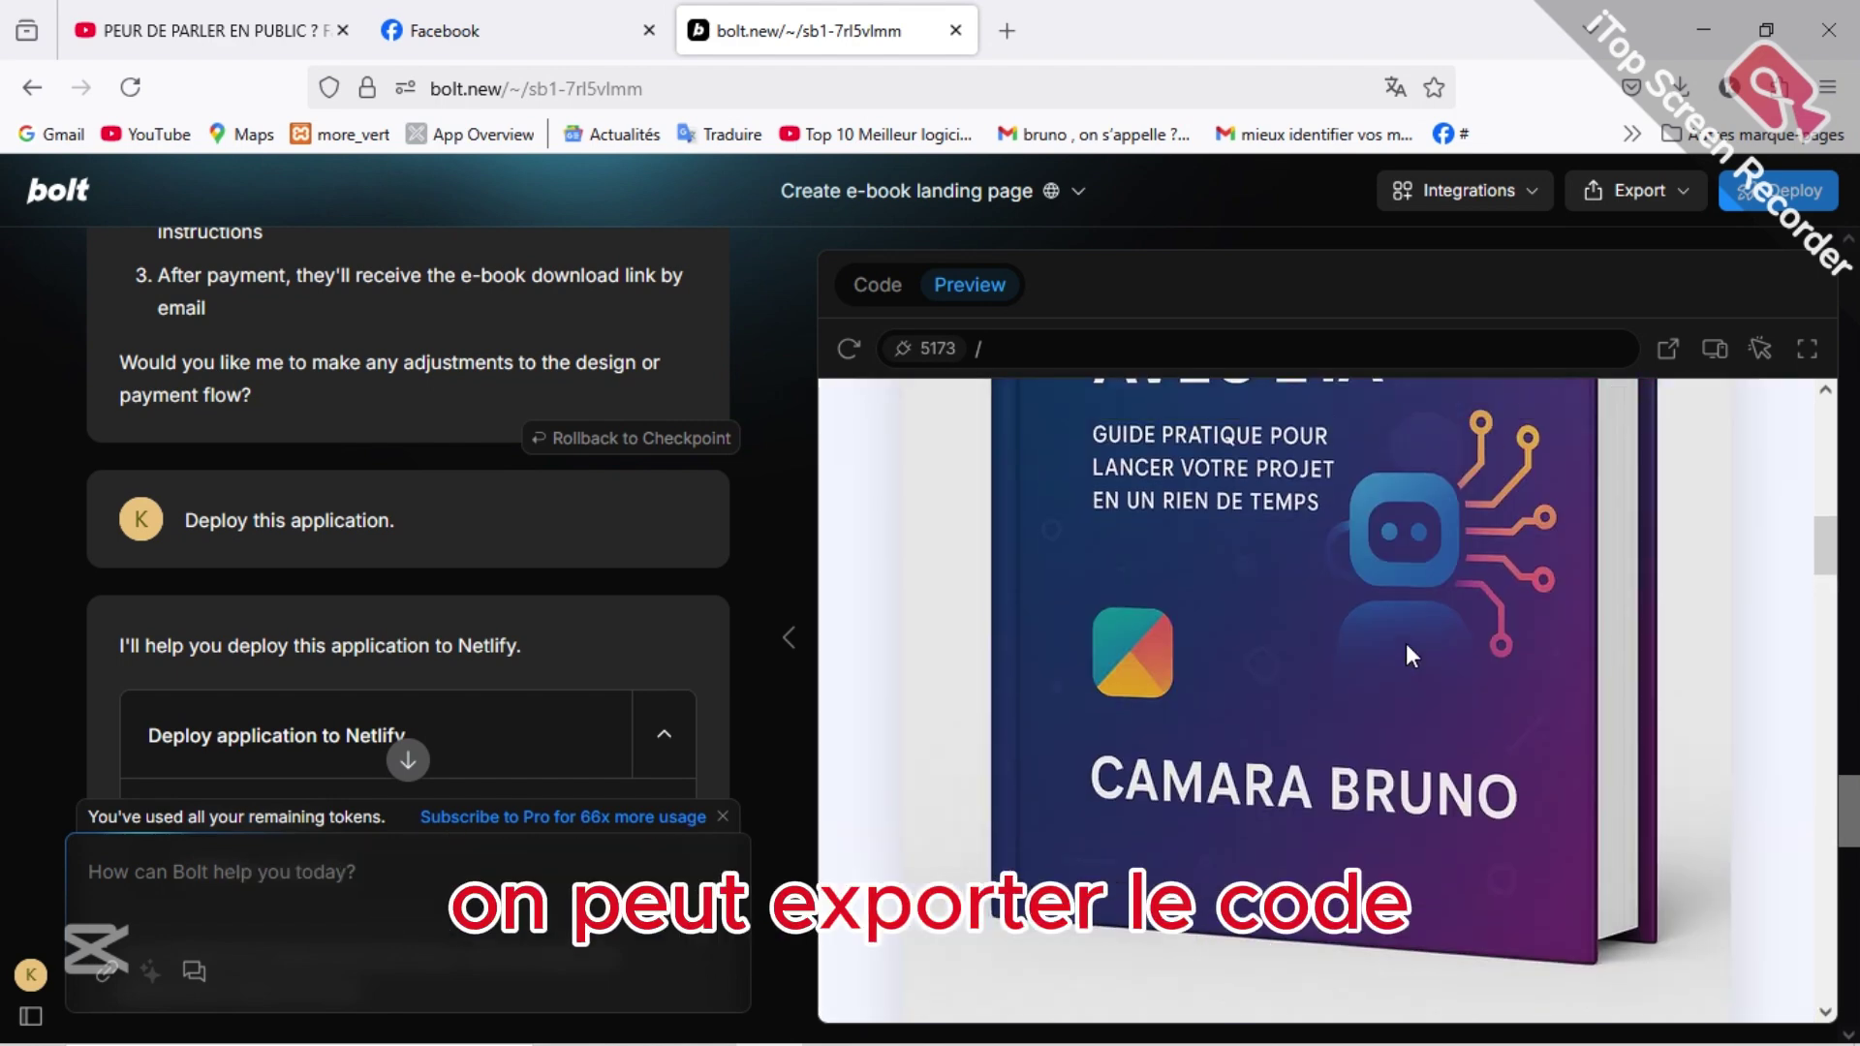
pyautogui.scroll(5, 1405, 643)
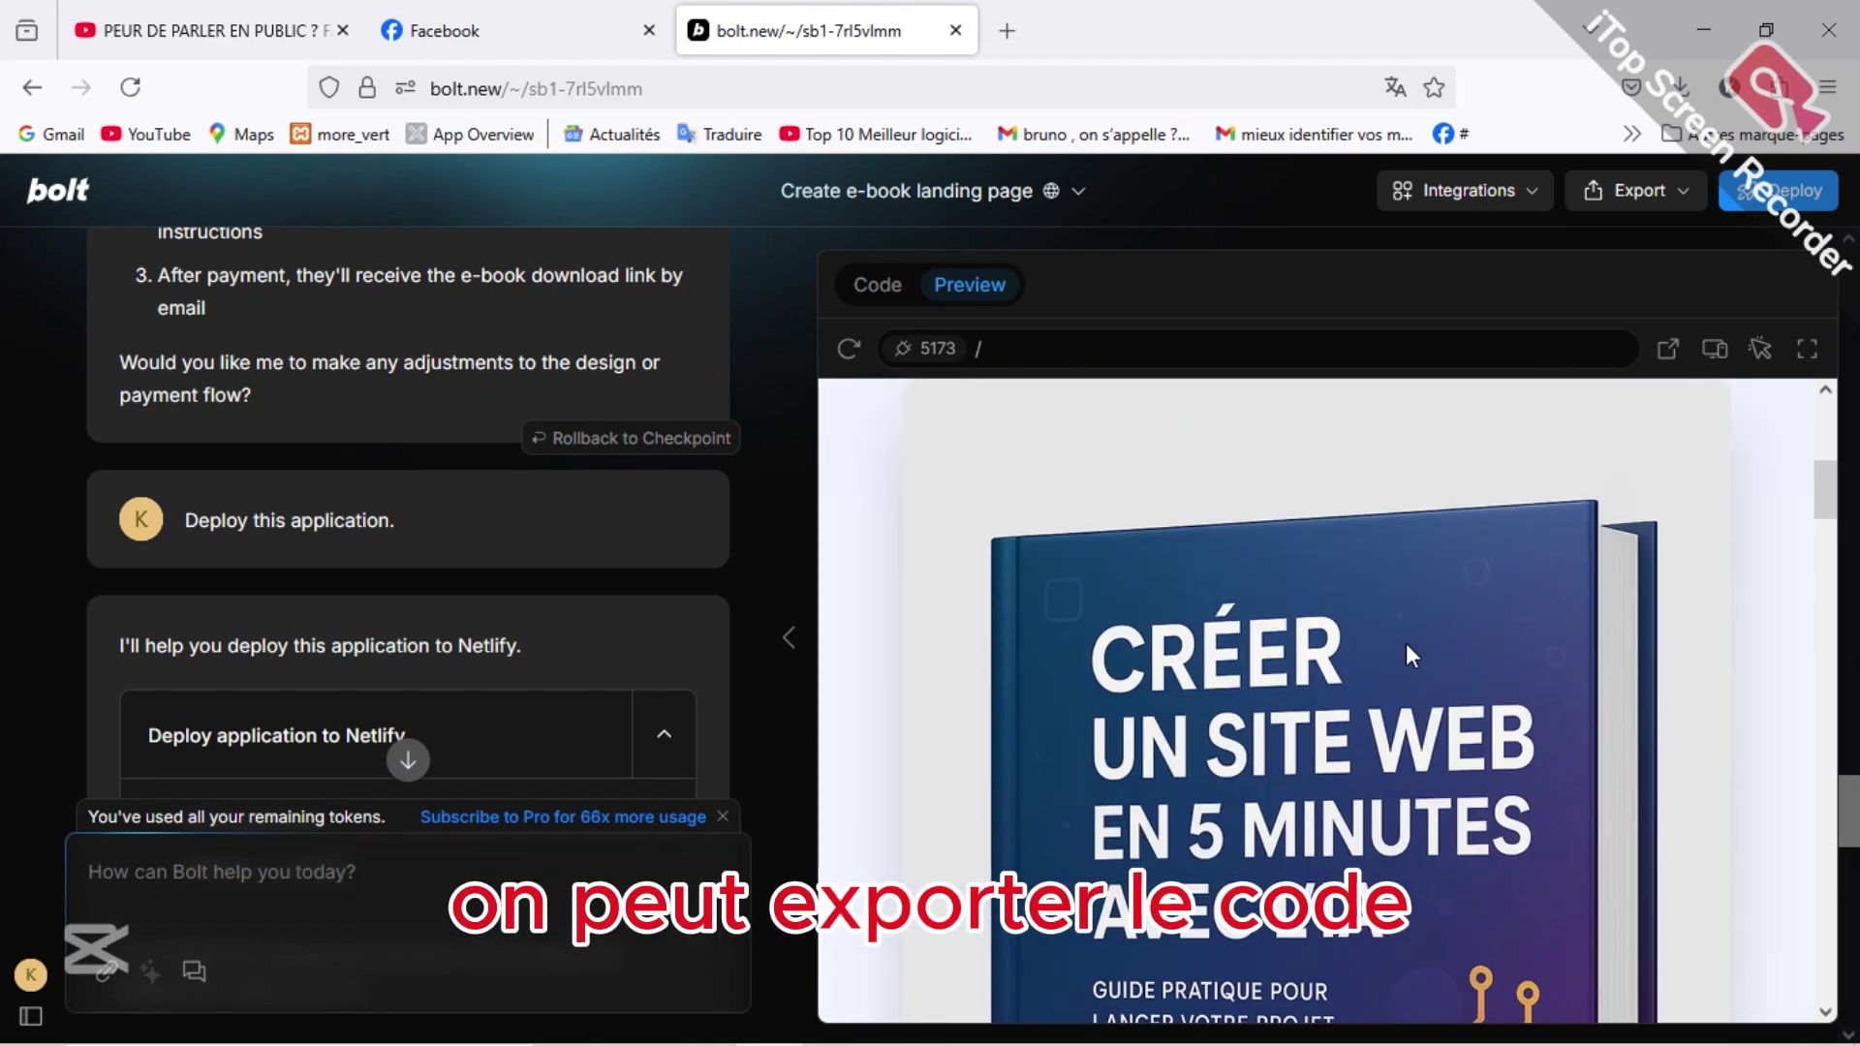
# Step: Switch to the project's code and inspect the file tree, including the contents of the src and dist folders
pyautogui.click(877, 286)
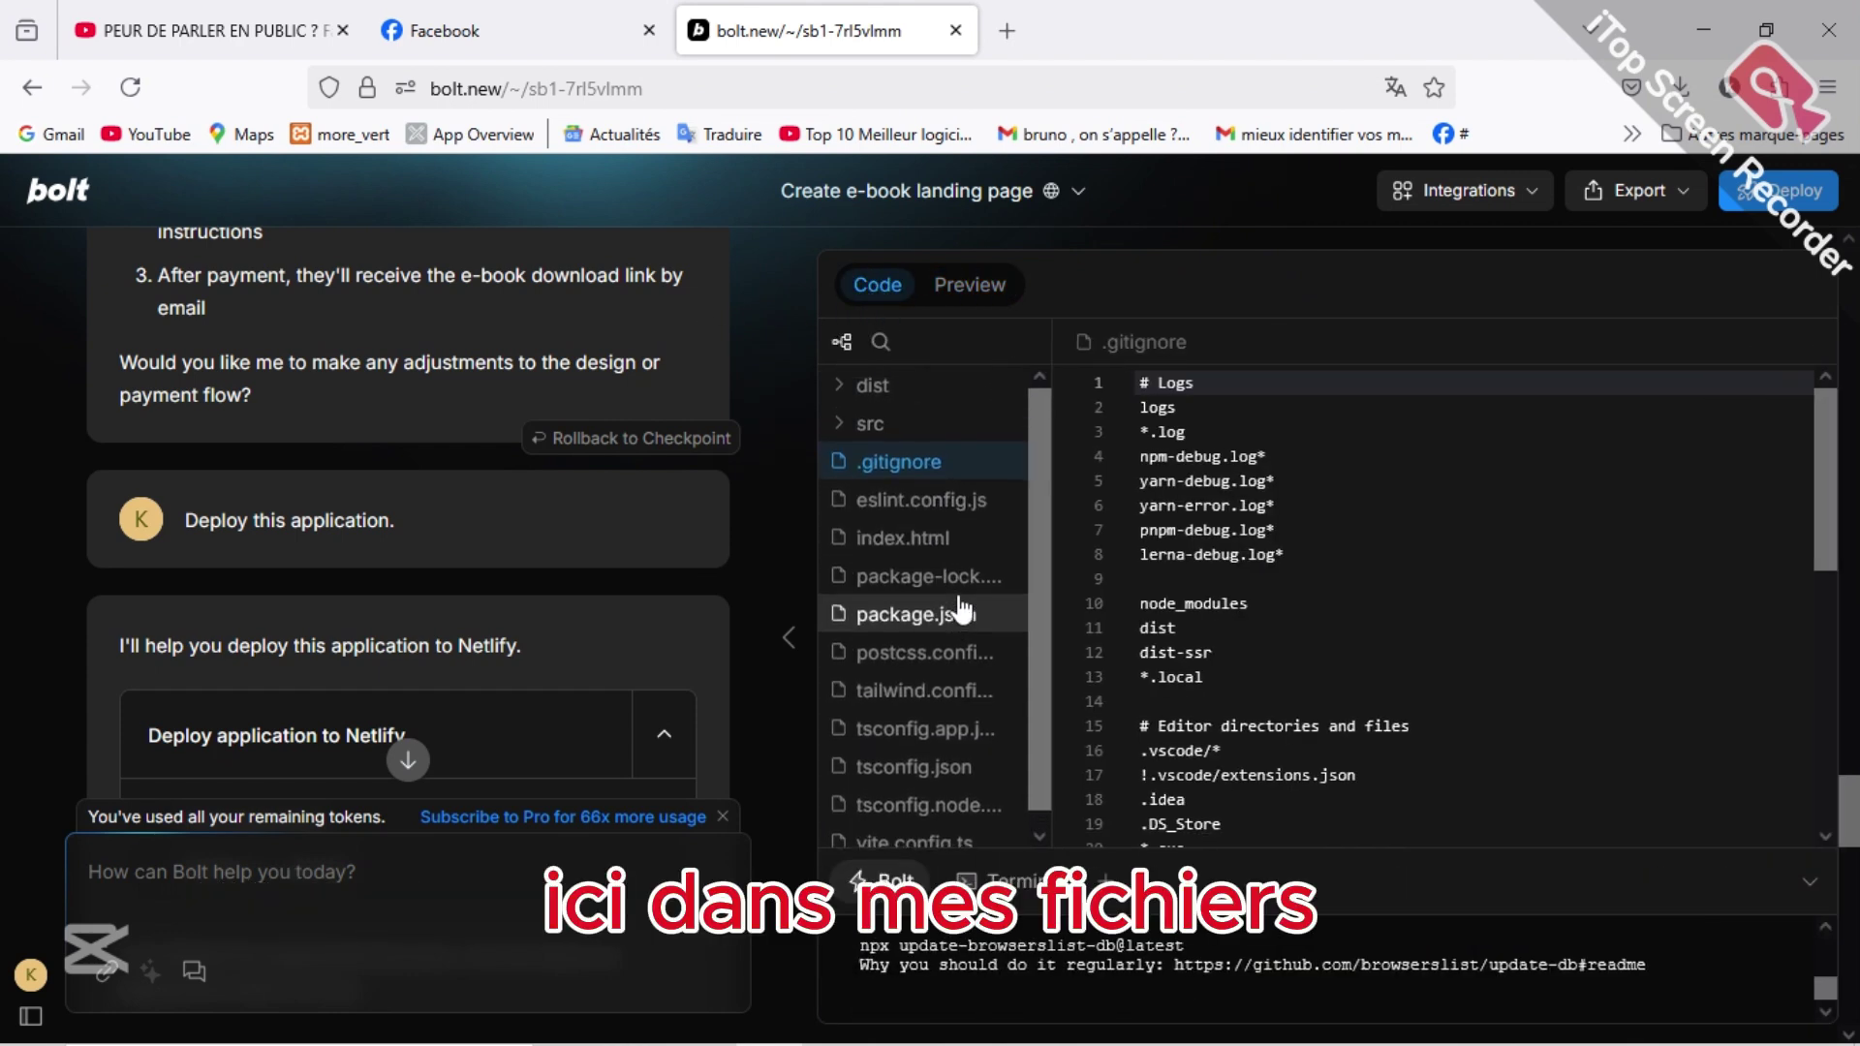
pyautogui.click(839, 426)
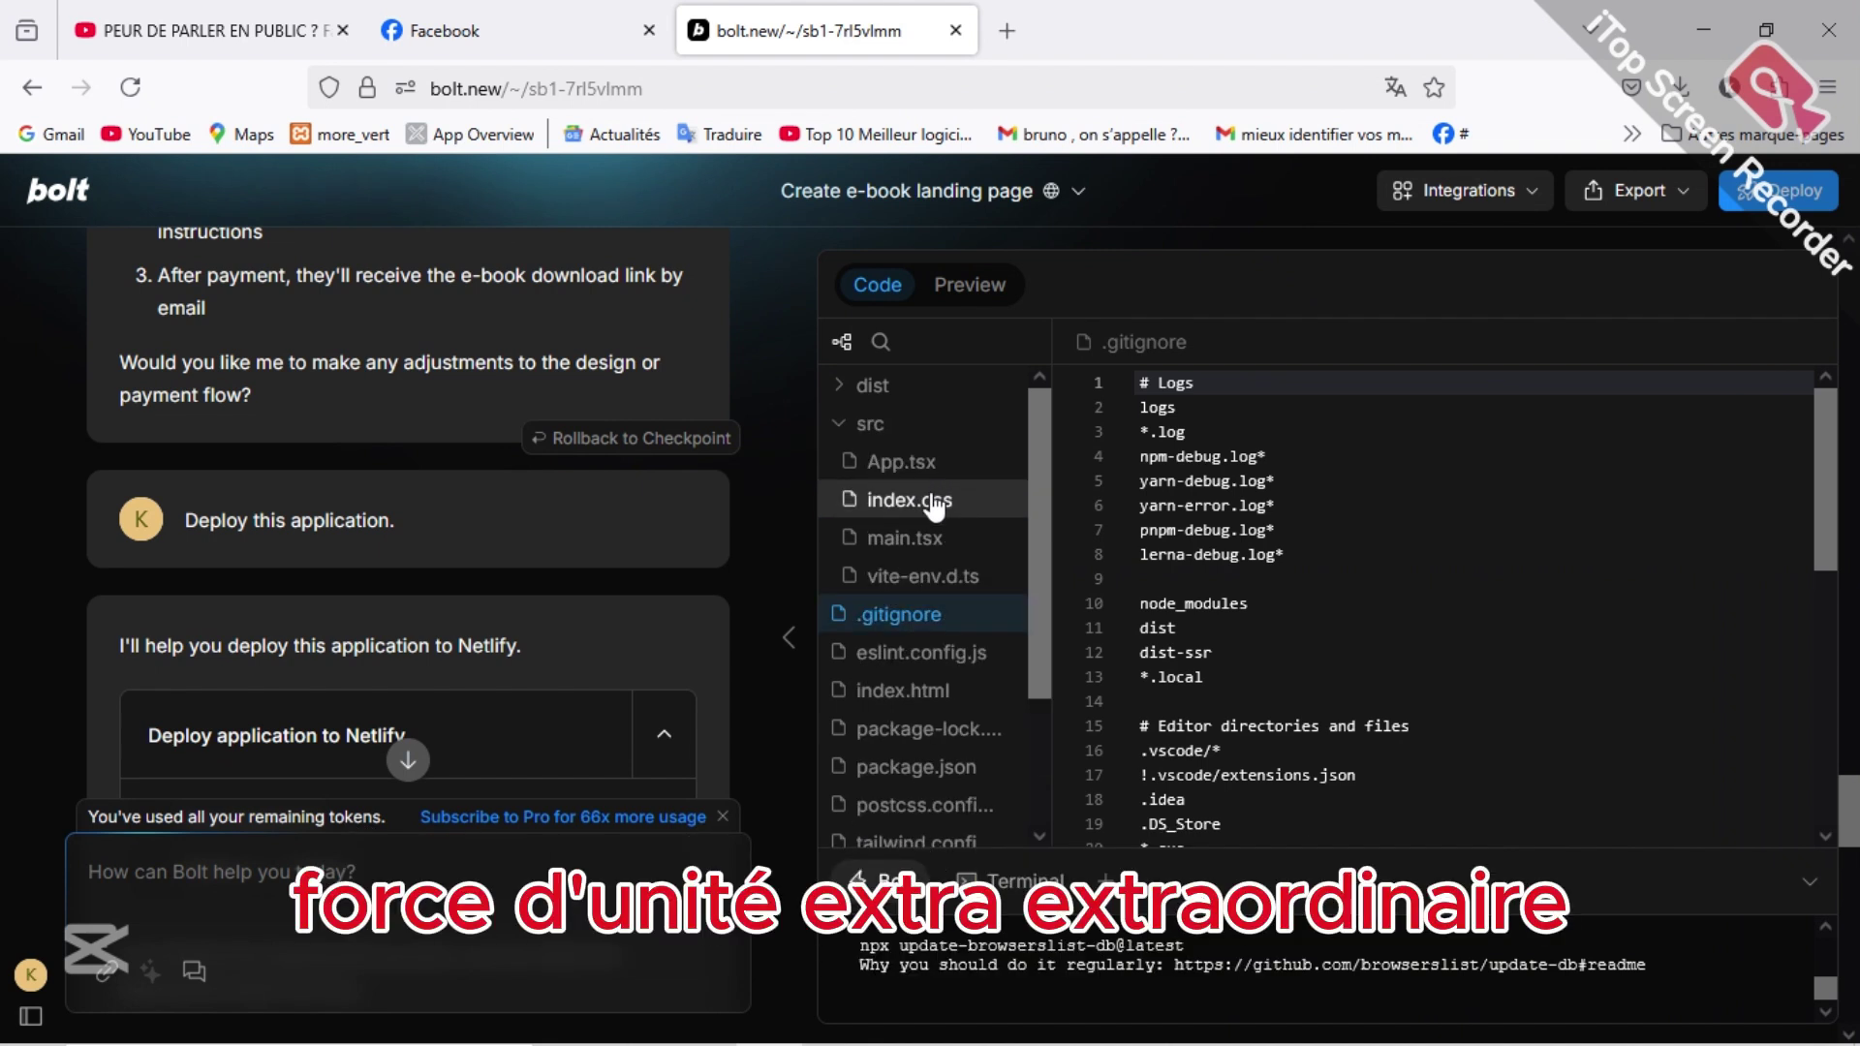
pyautogui.scroll(-3, 933, 513)
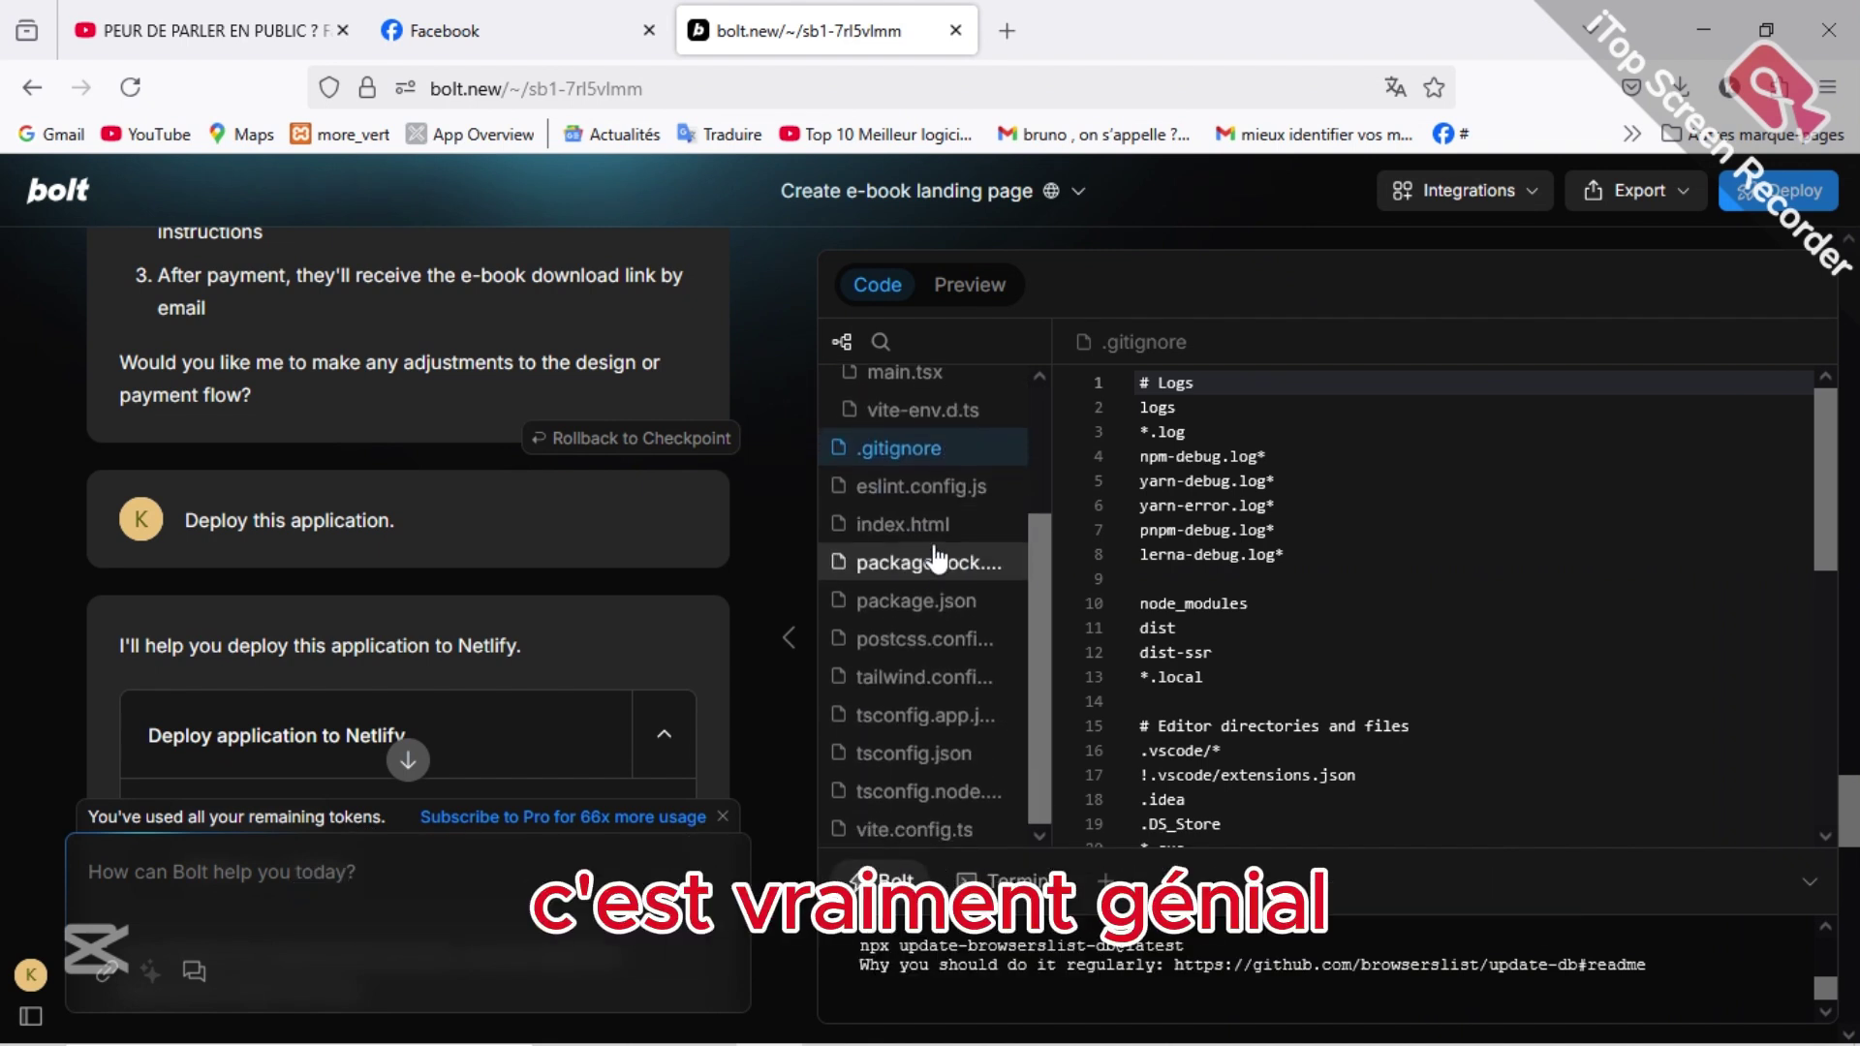
pyautogui.scroll(3, 933, 557)
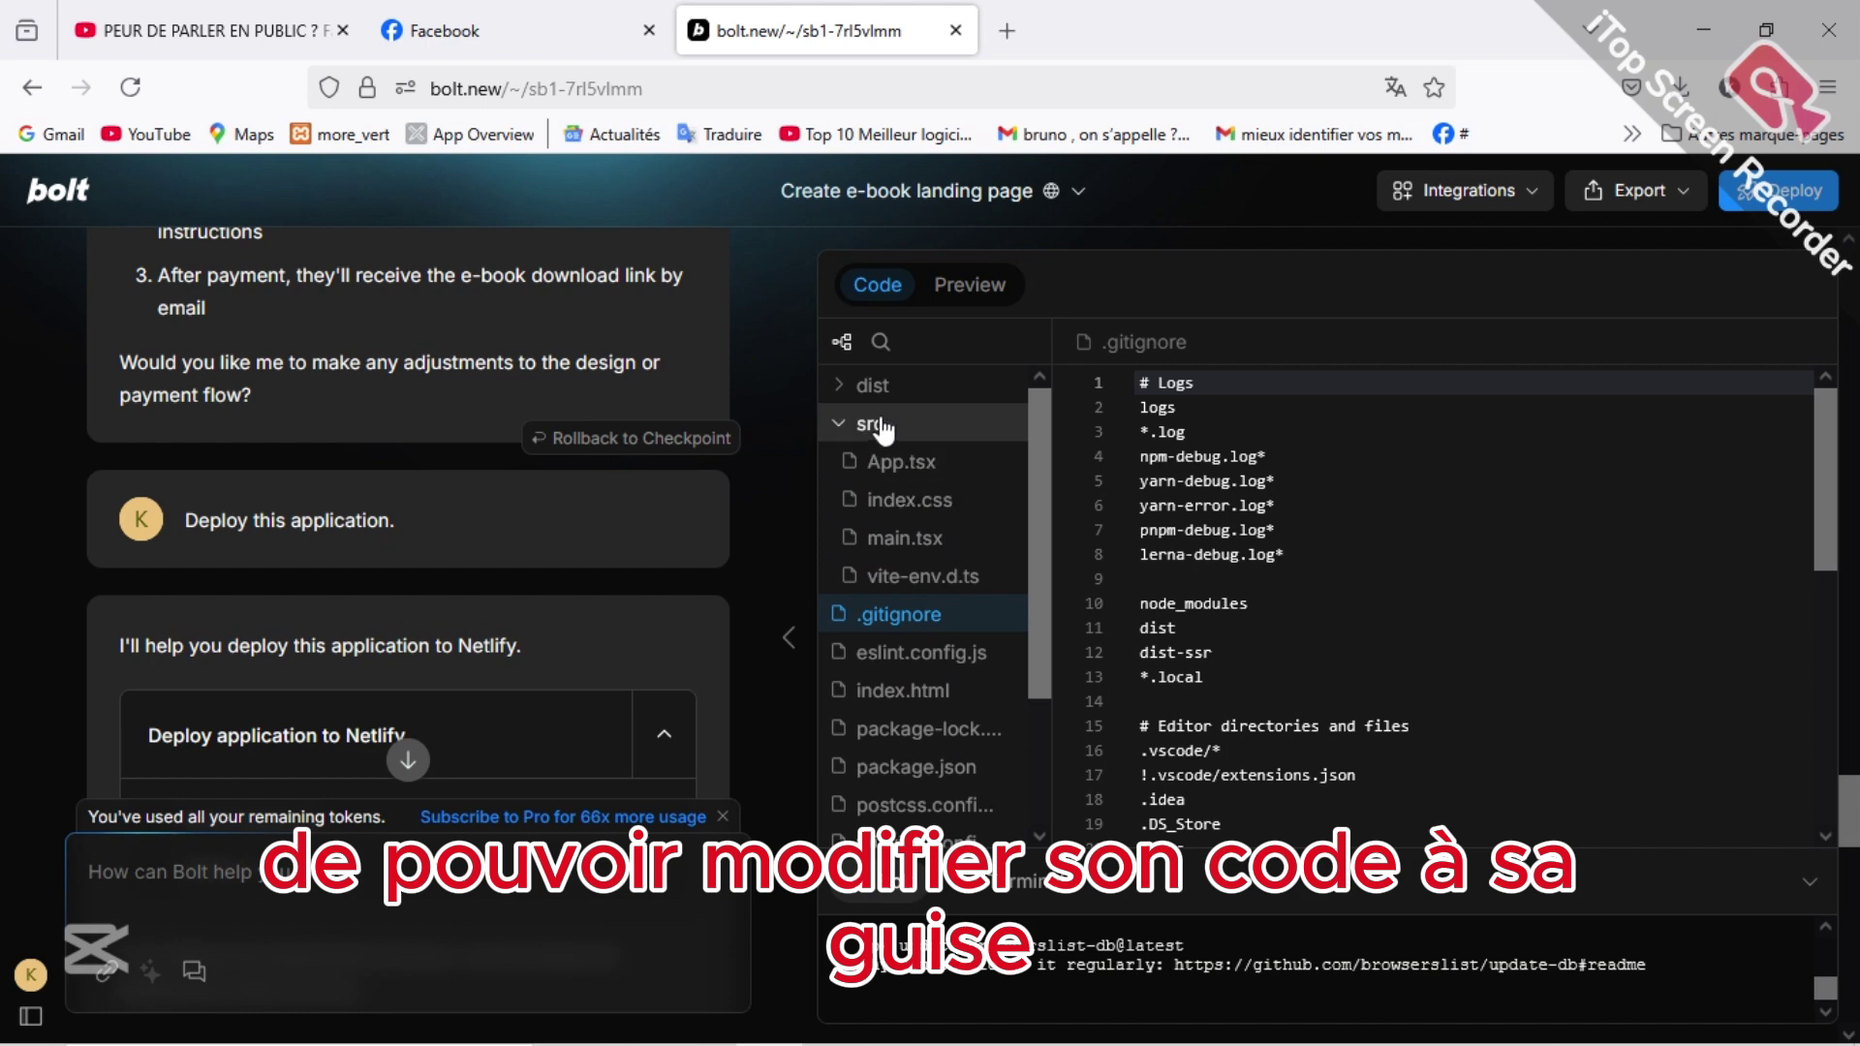
pyautogui.click(841, 426)
pyautogui.click(839, 395)
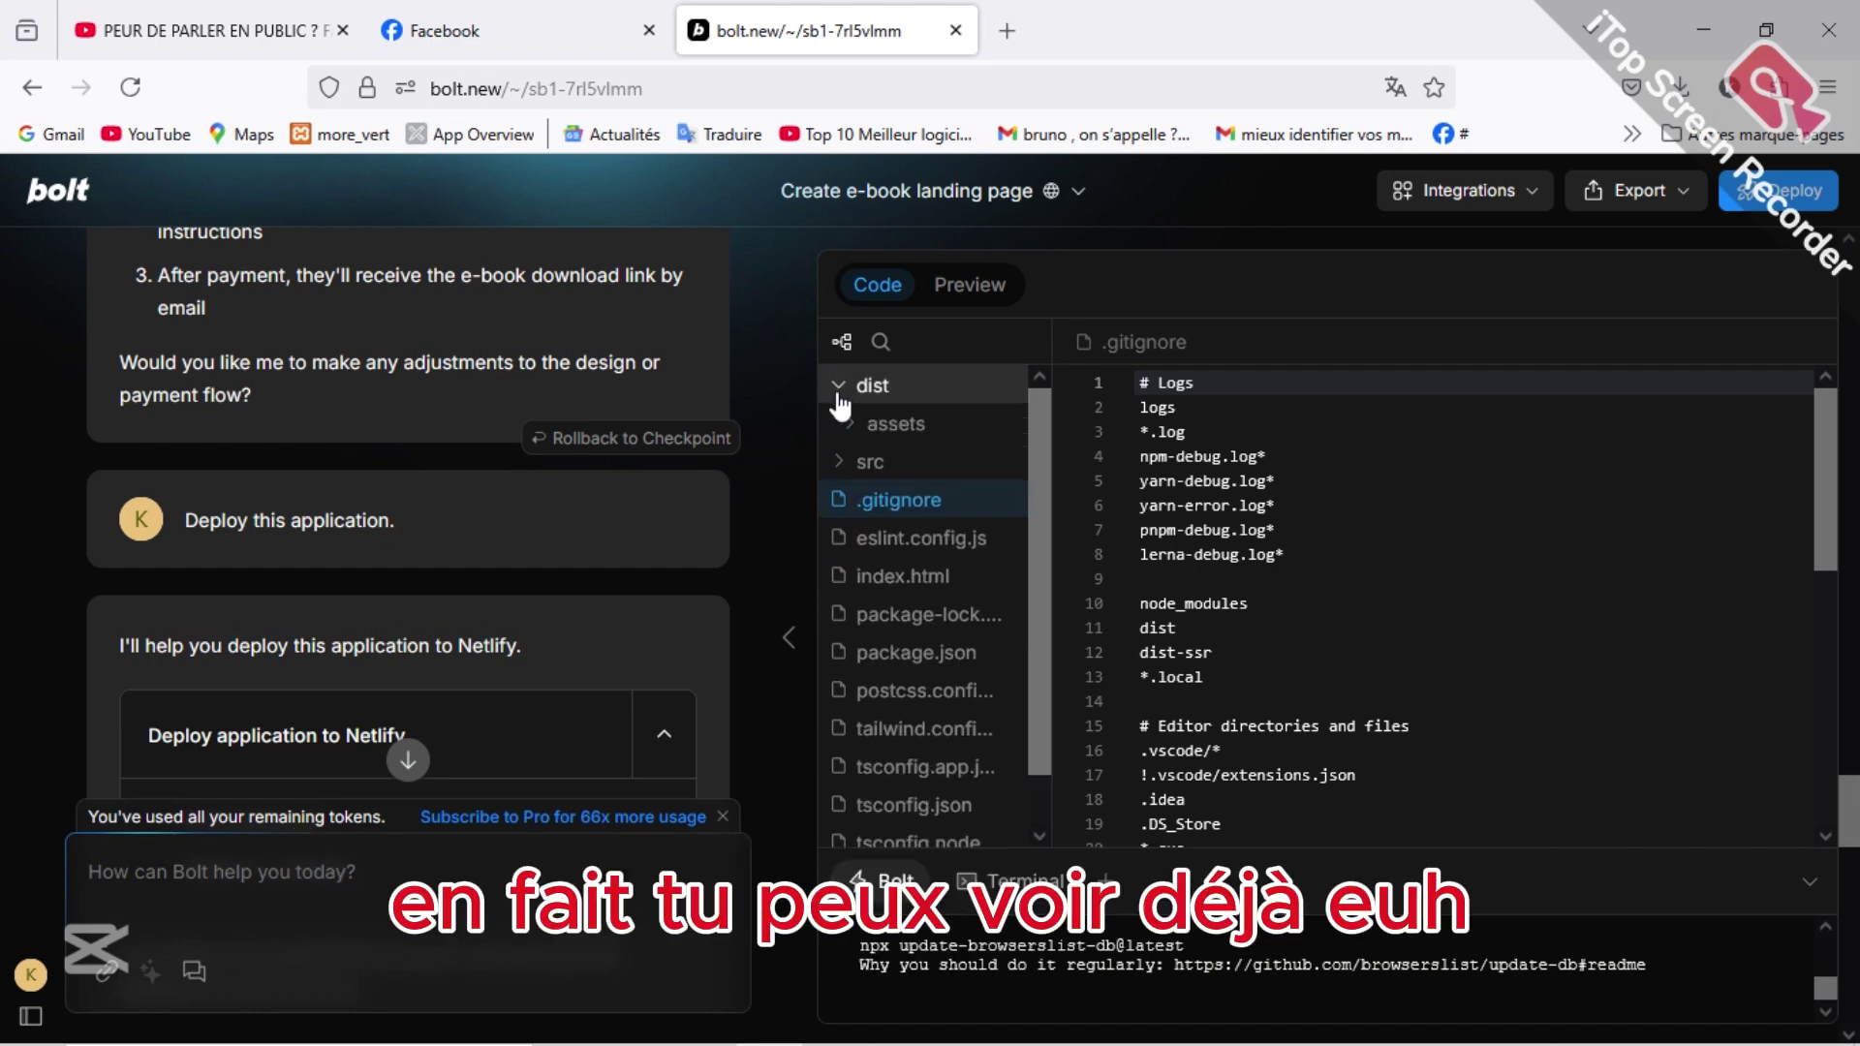
pyautogui.click(838, 392)
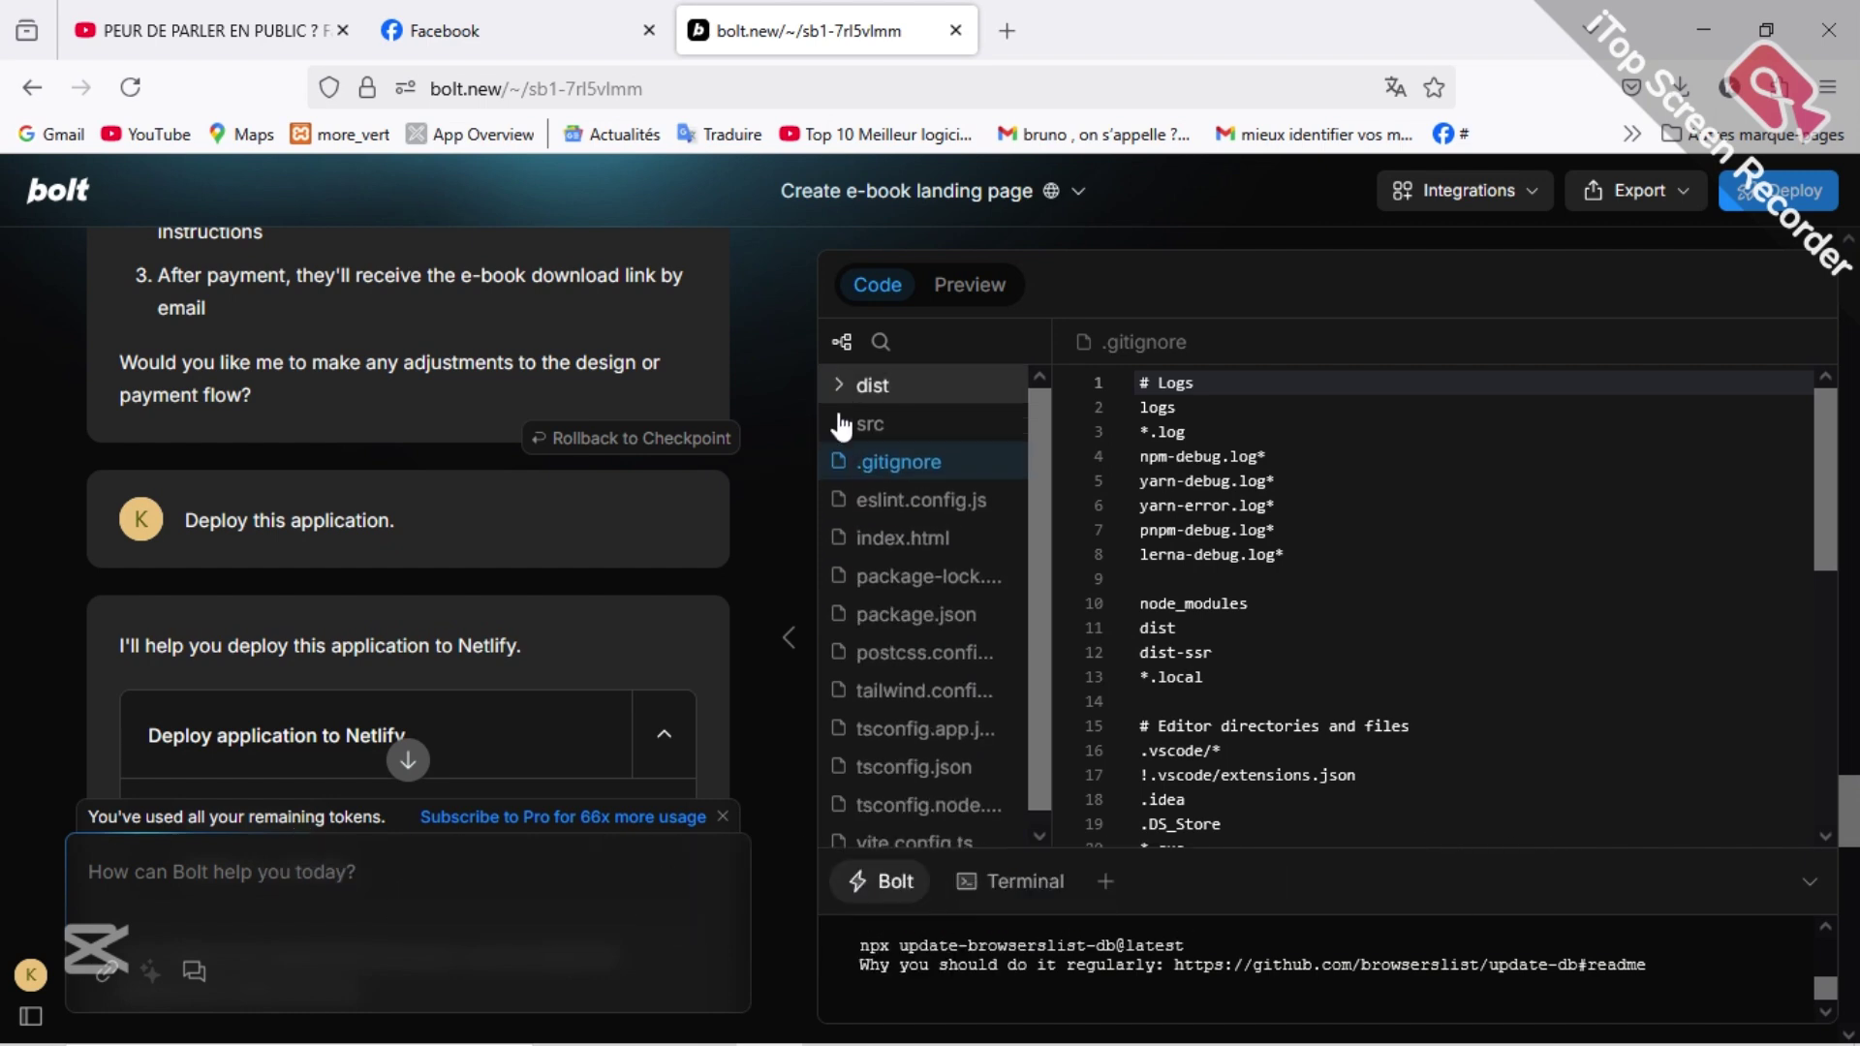
# Step: Inspect the project's root files, including index.html, package.json, the PostCSS and Tailwind configs, and tsconfig.node.json
pyautogui.click(901, 539)
pyautogui.click(935, 613)
pyautogui.scroll(-1, 938, 634)
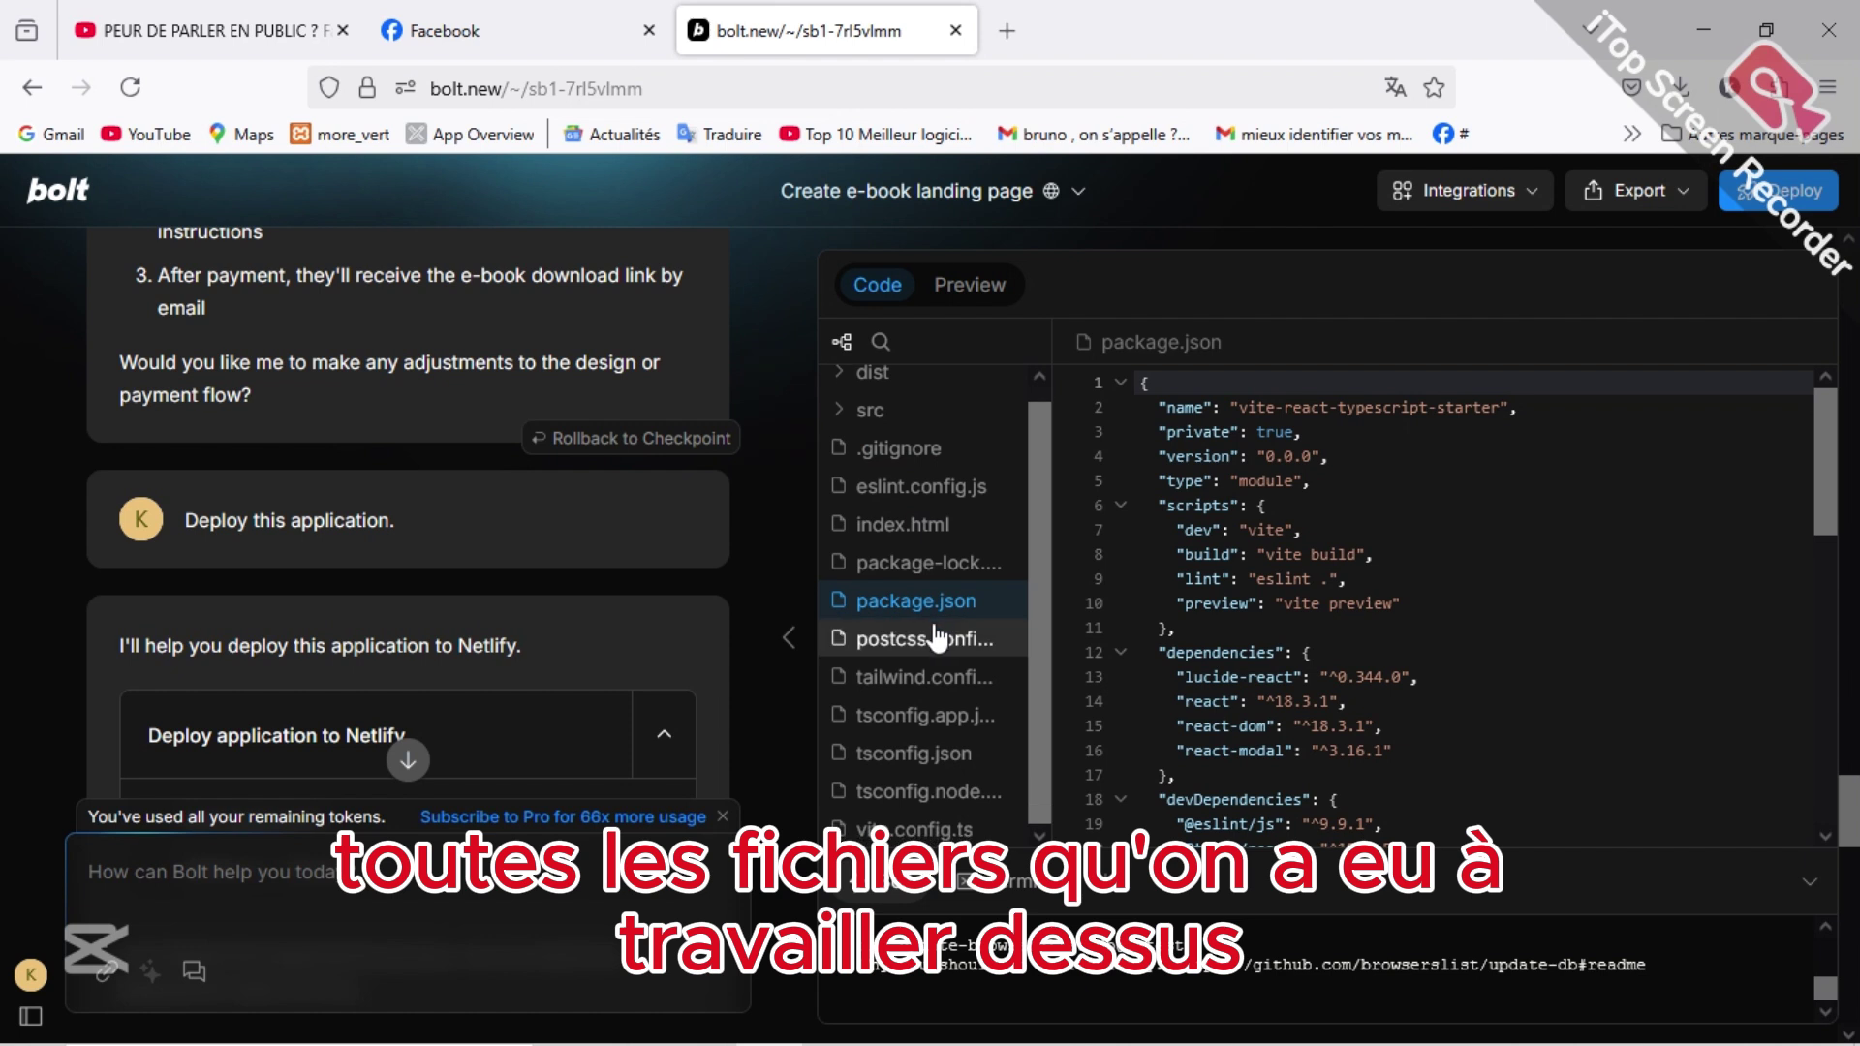
pyautogui.click(934, 638)
pyautogui.click(935, 677)
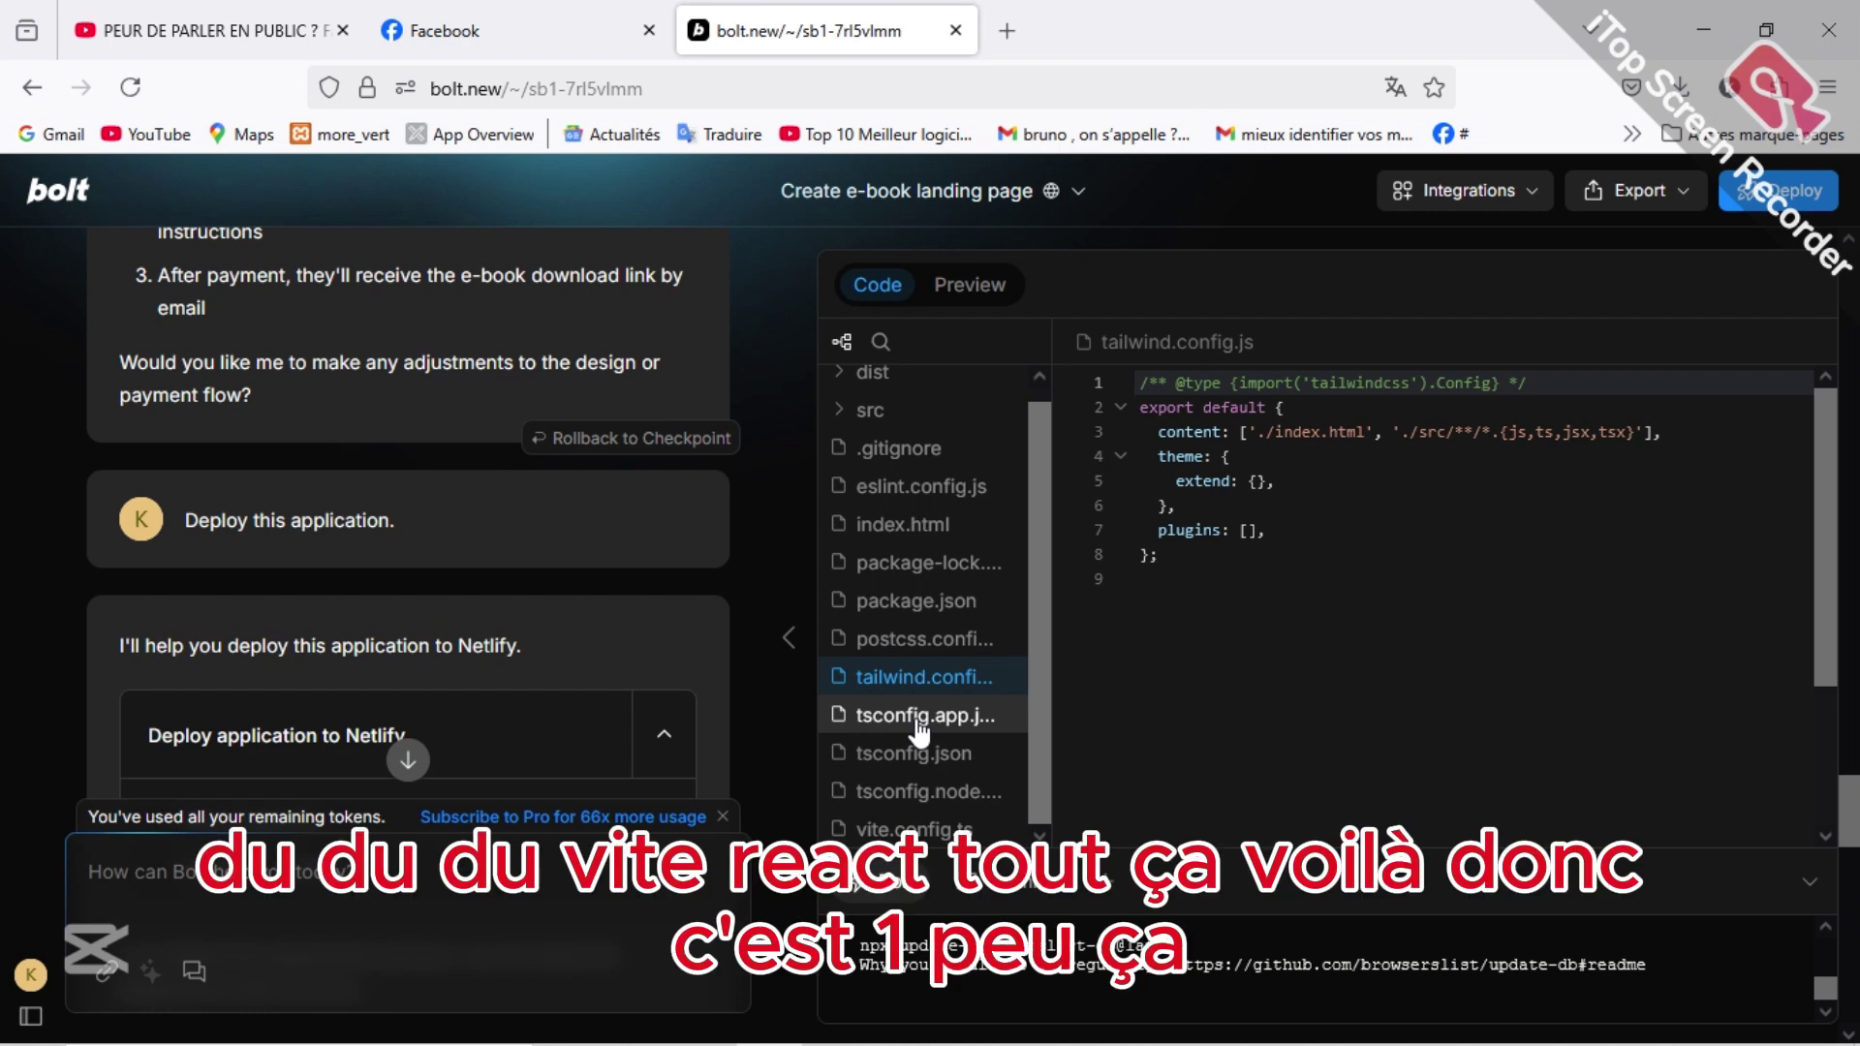
pyautogui.click(920, 791)
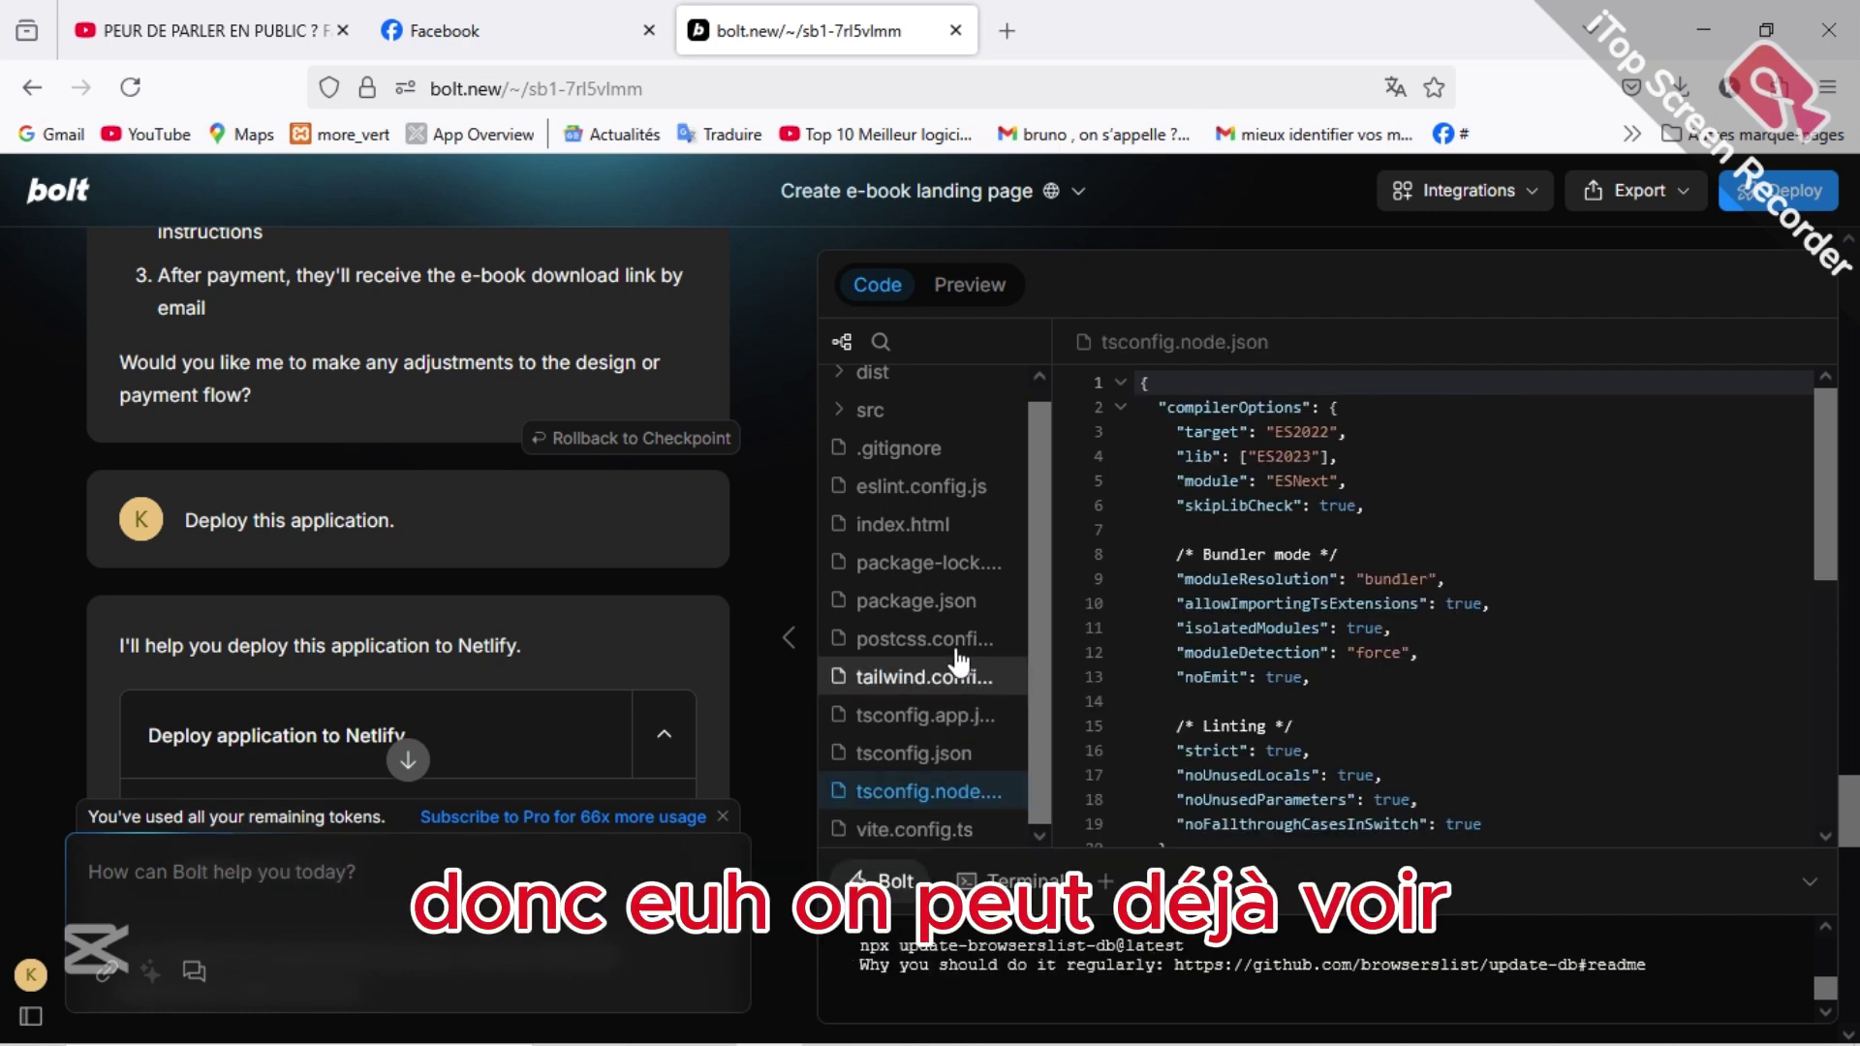
pyautogui.scroll(1, 956, 654)
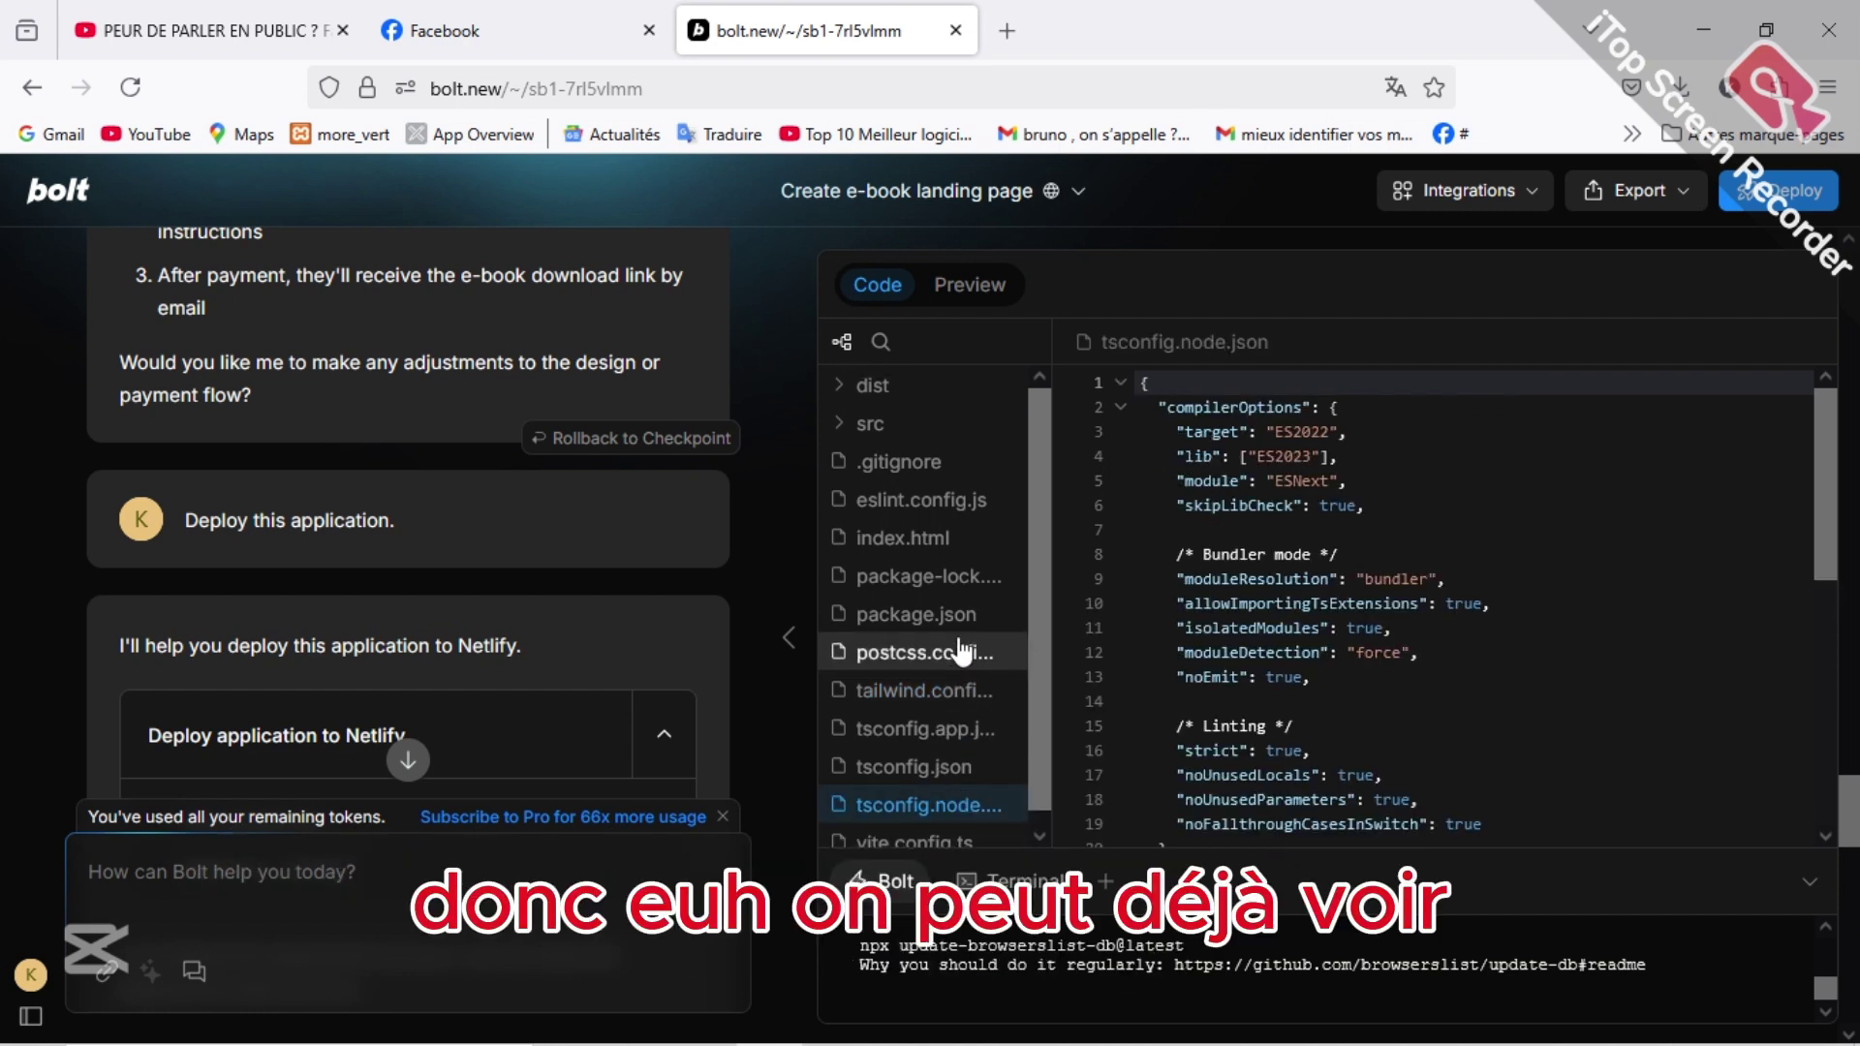
# Step: Expand the src folder, view index.css, and read the App.tsx code through to its end
pyautogui.click(844, 426)
pyautogui.click(899, 462)
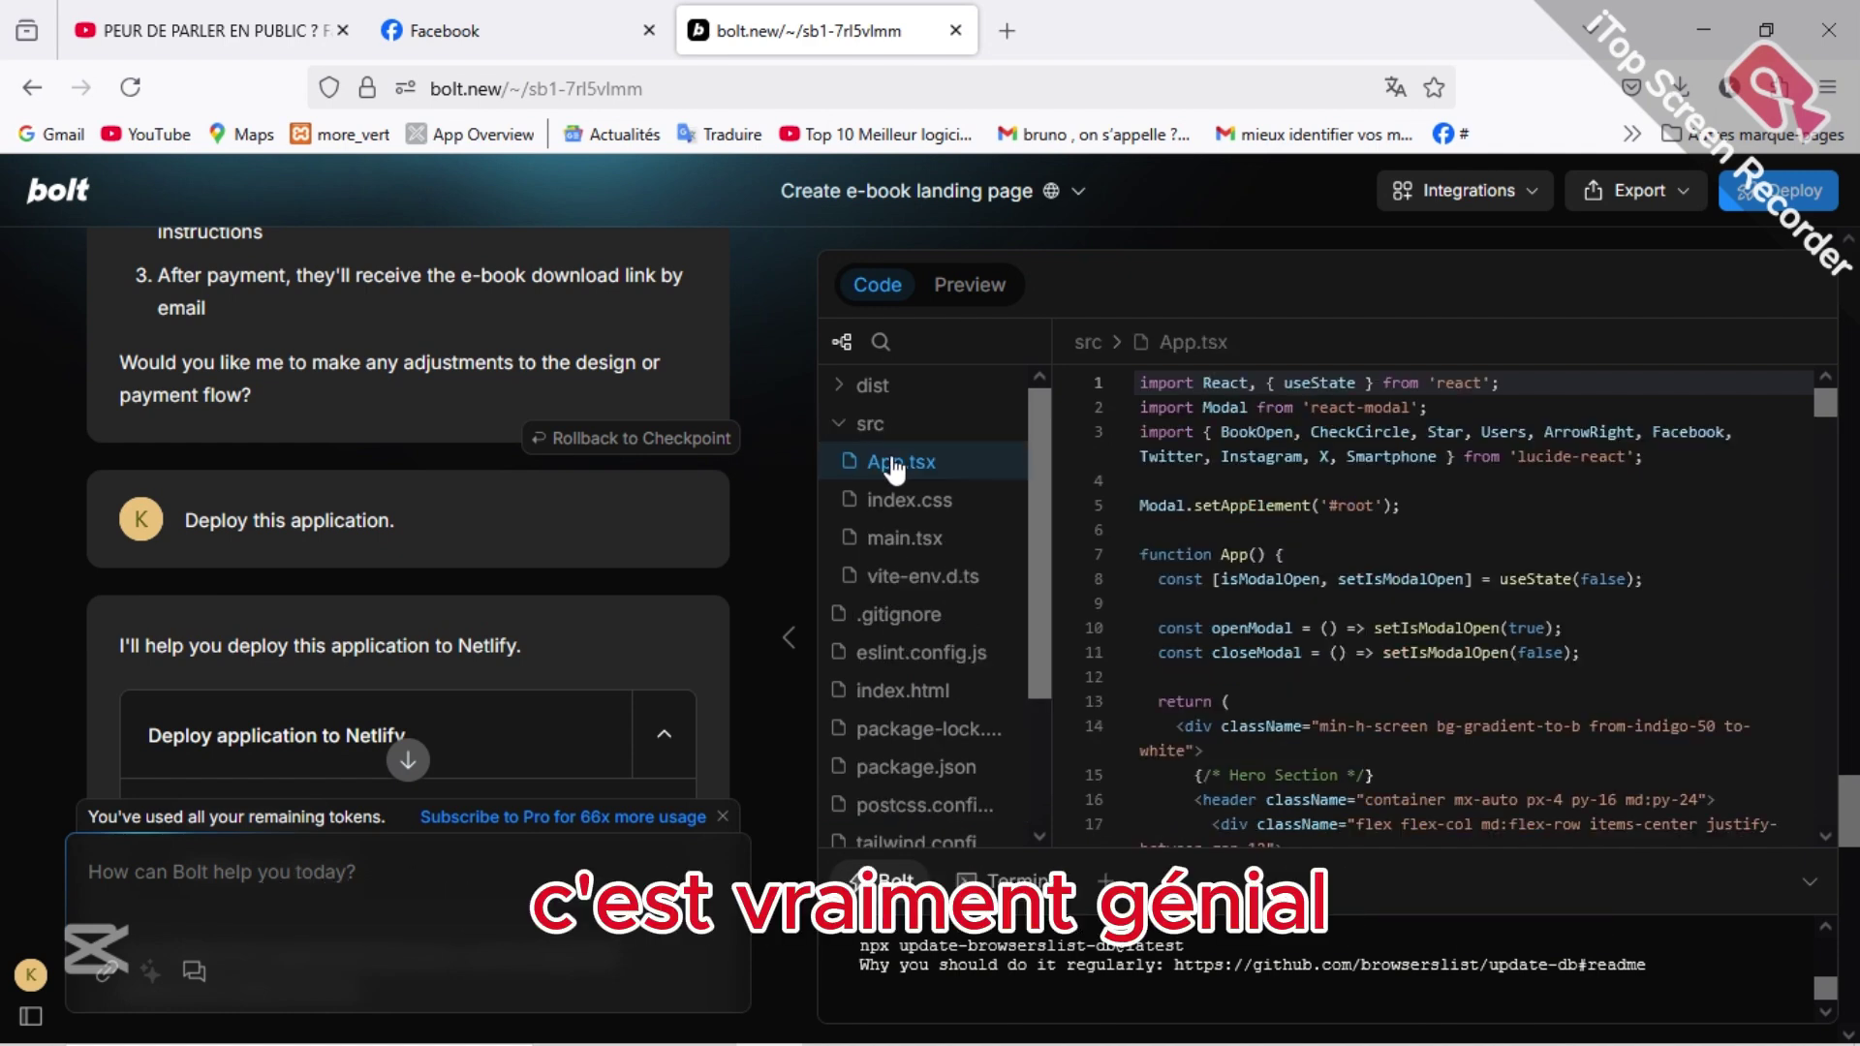
pyautogui.click(932, 500)
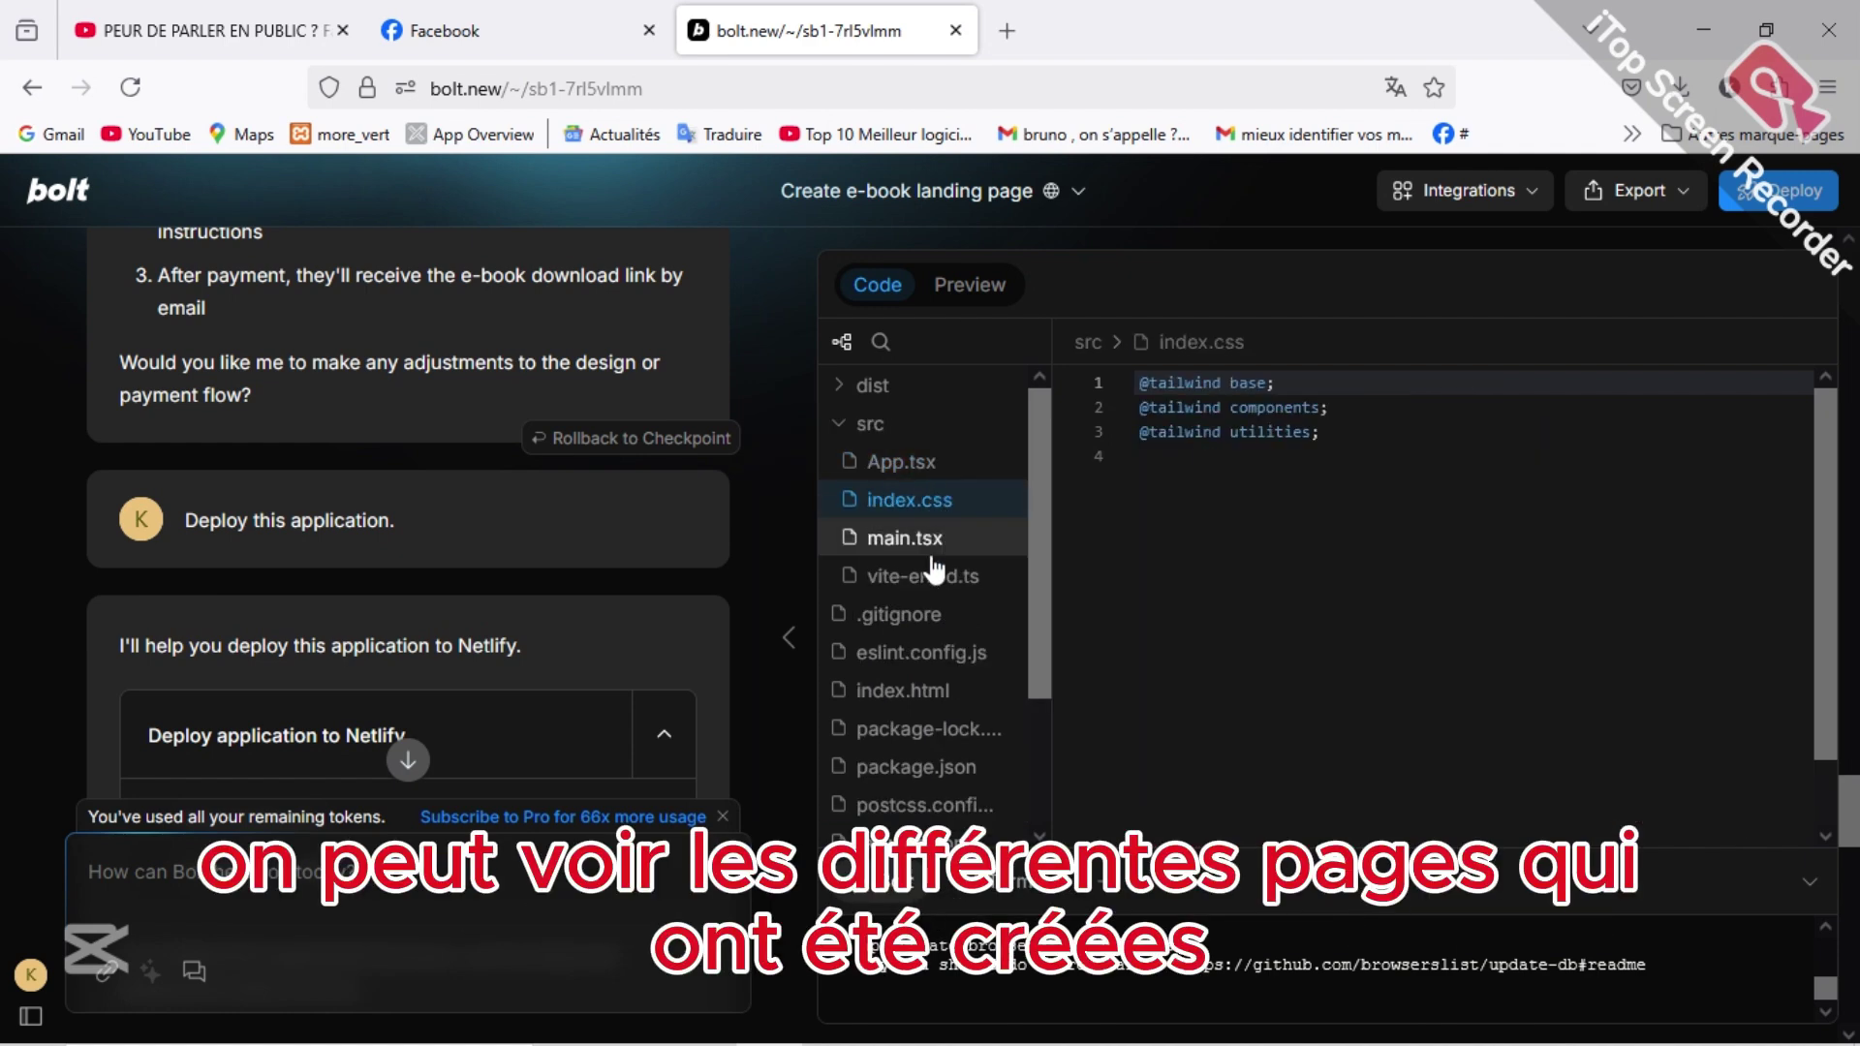
pyautogui.click(900, 465)
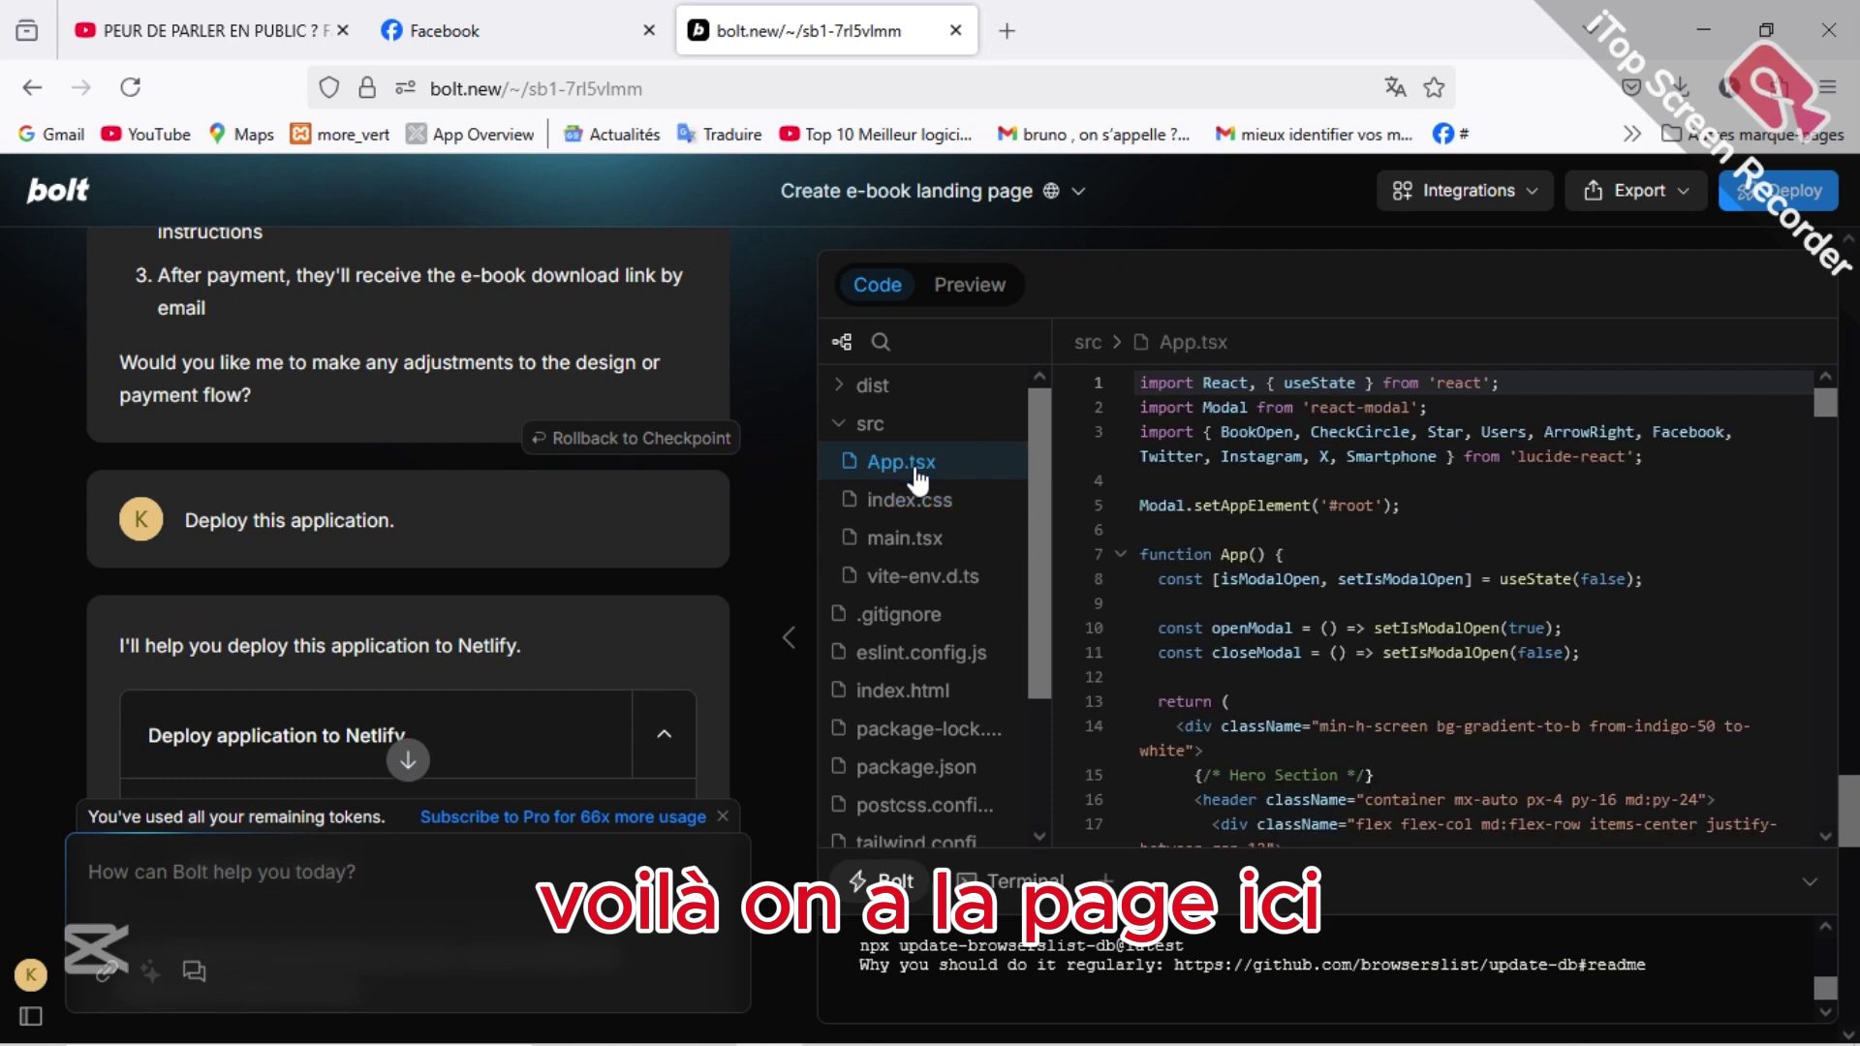
pyautogui.scroll(-10, 1608, 614)
pyautogui.scroll(-20, 1603, 616)
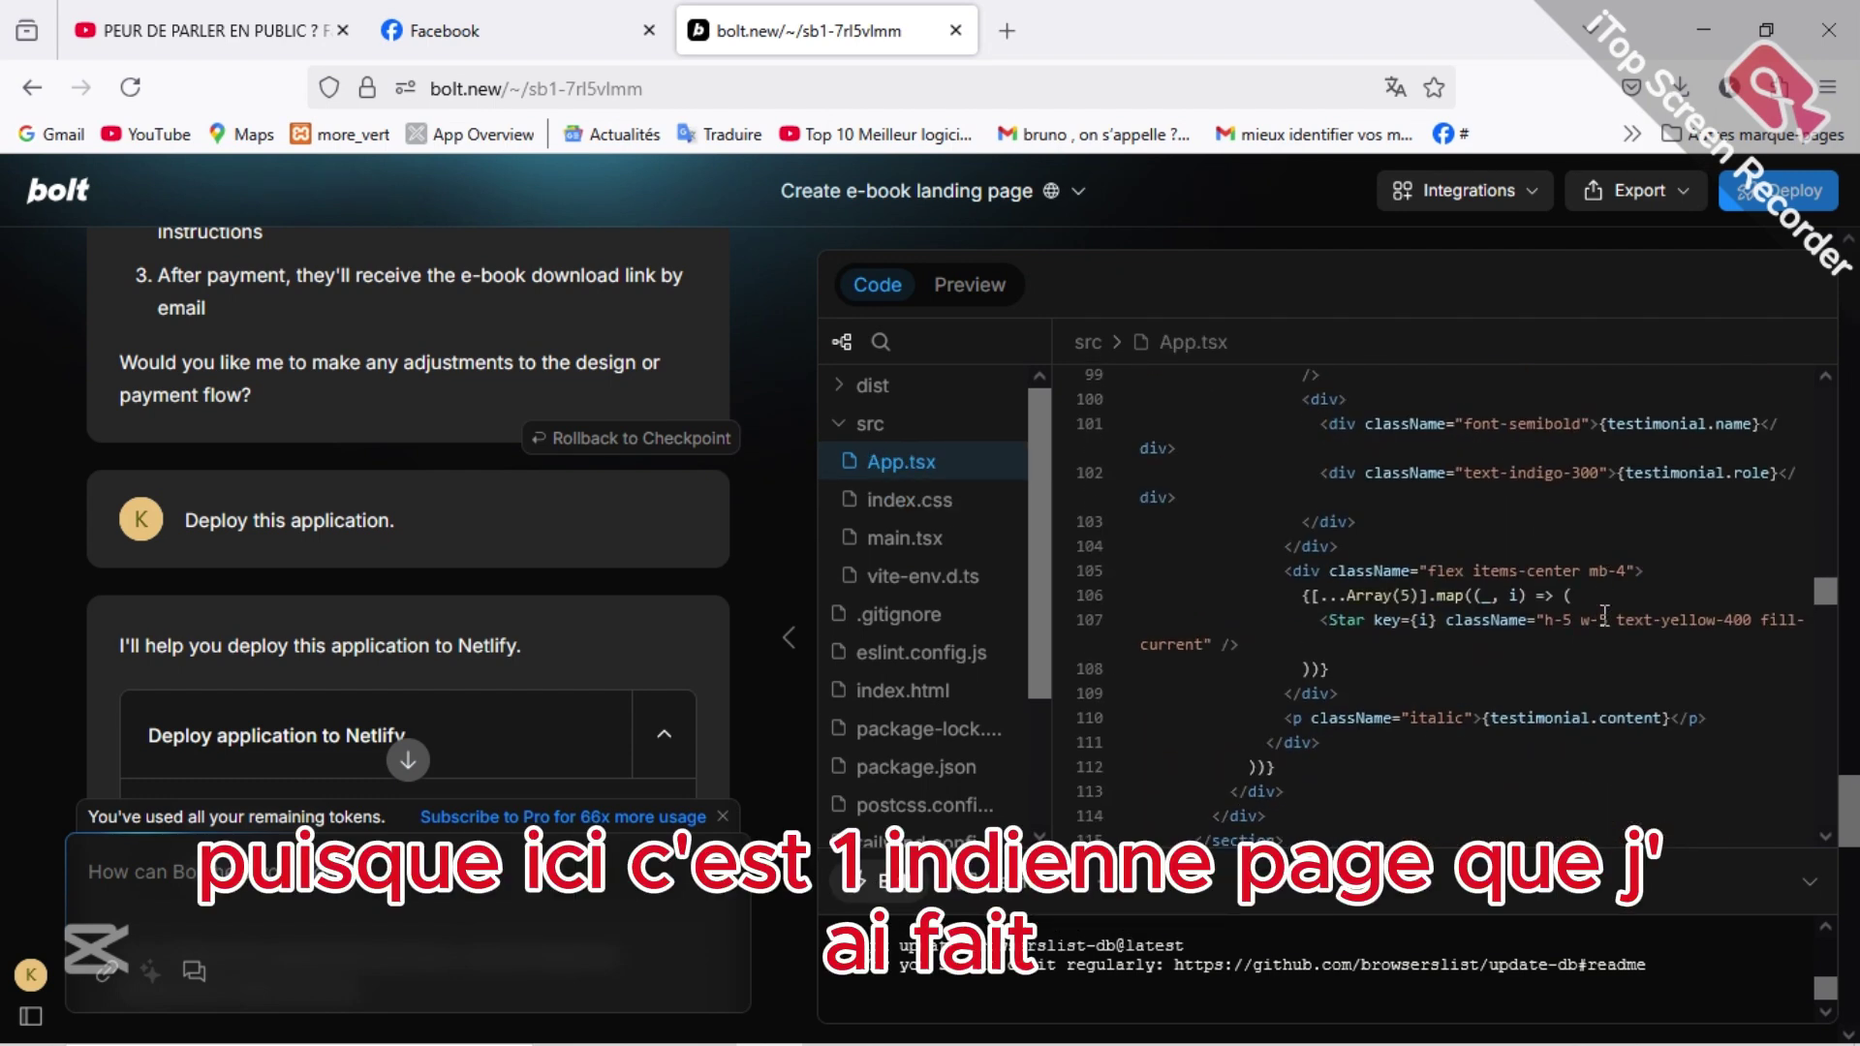
pyautogui.scroll(-12, 1604, 616)
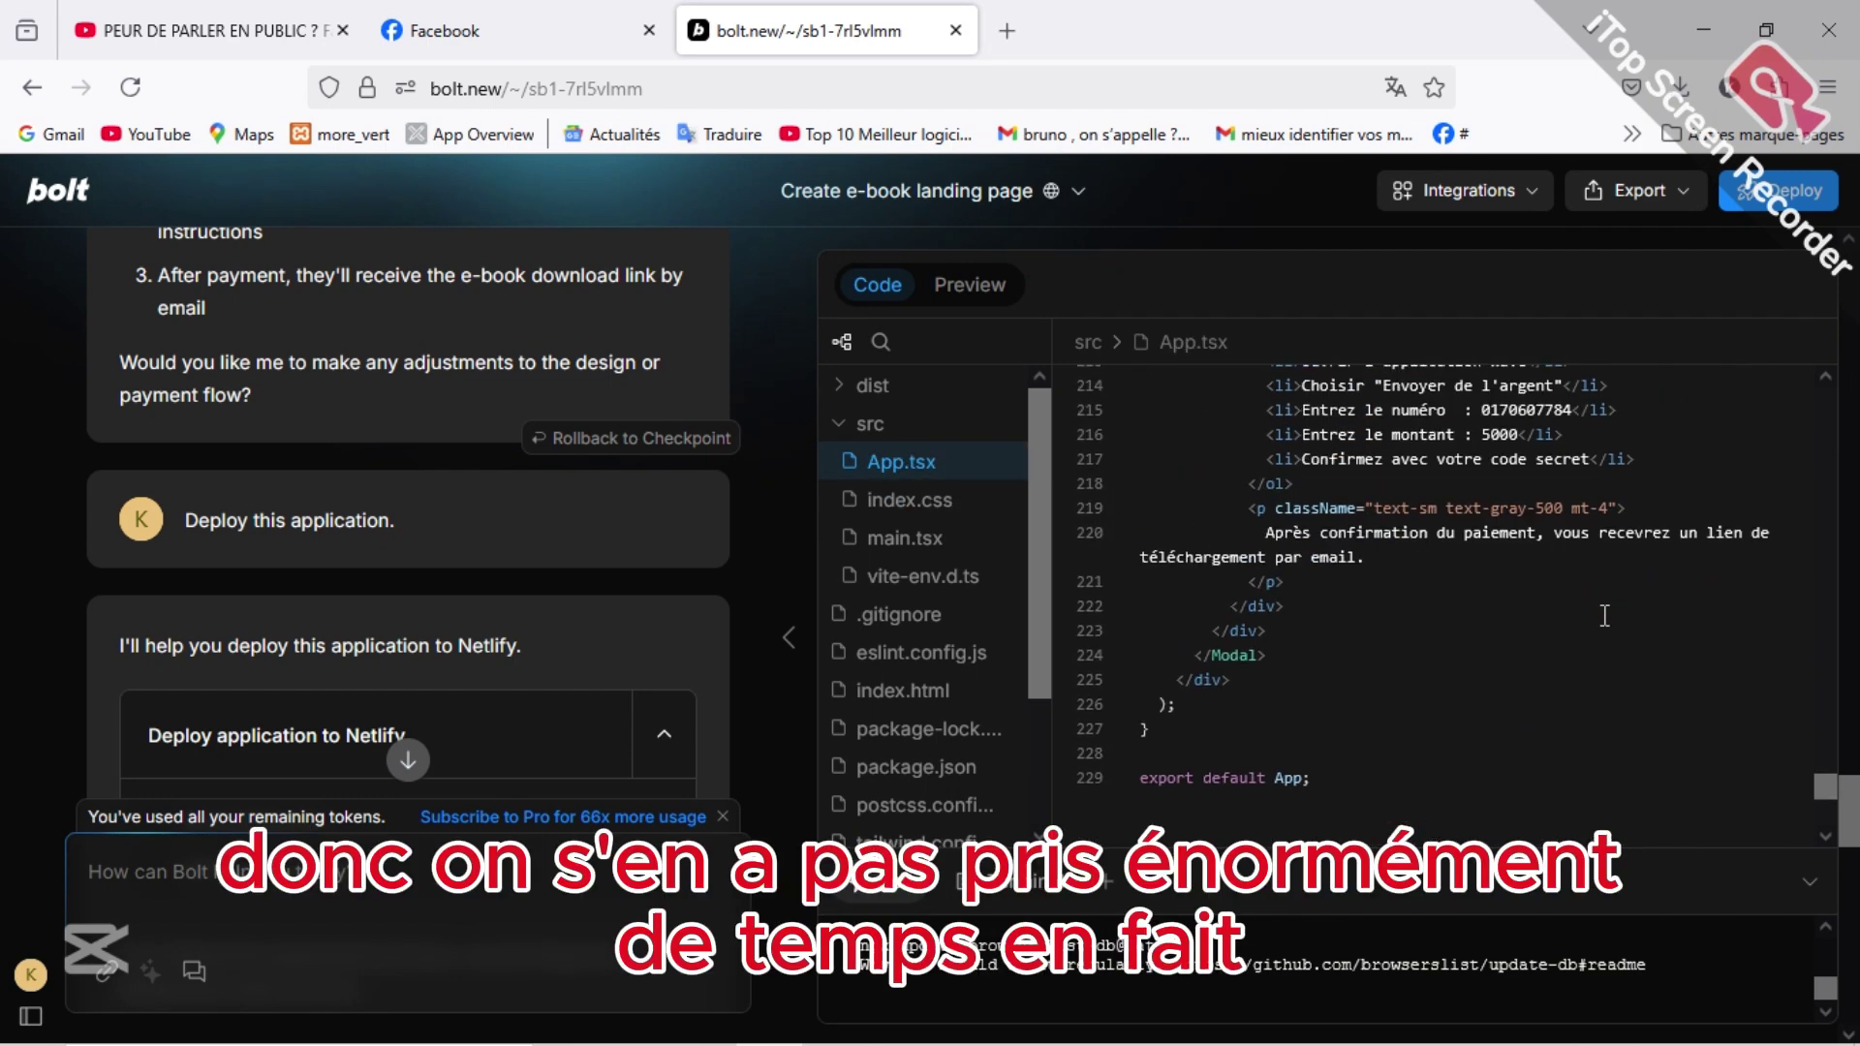
# Step: View the contents of main.tsx, vite-env.d.ts, eslint.config.js and index.html
pyautogui.click(883, 537)
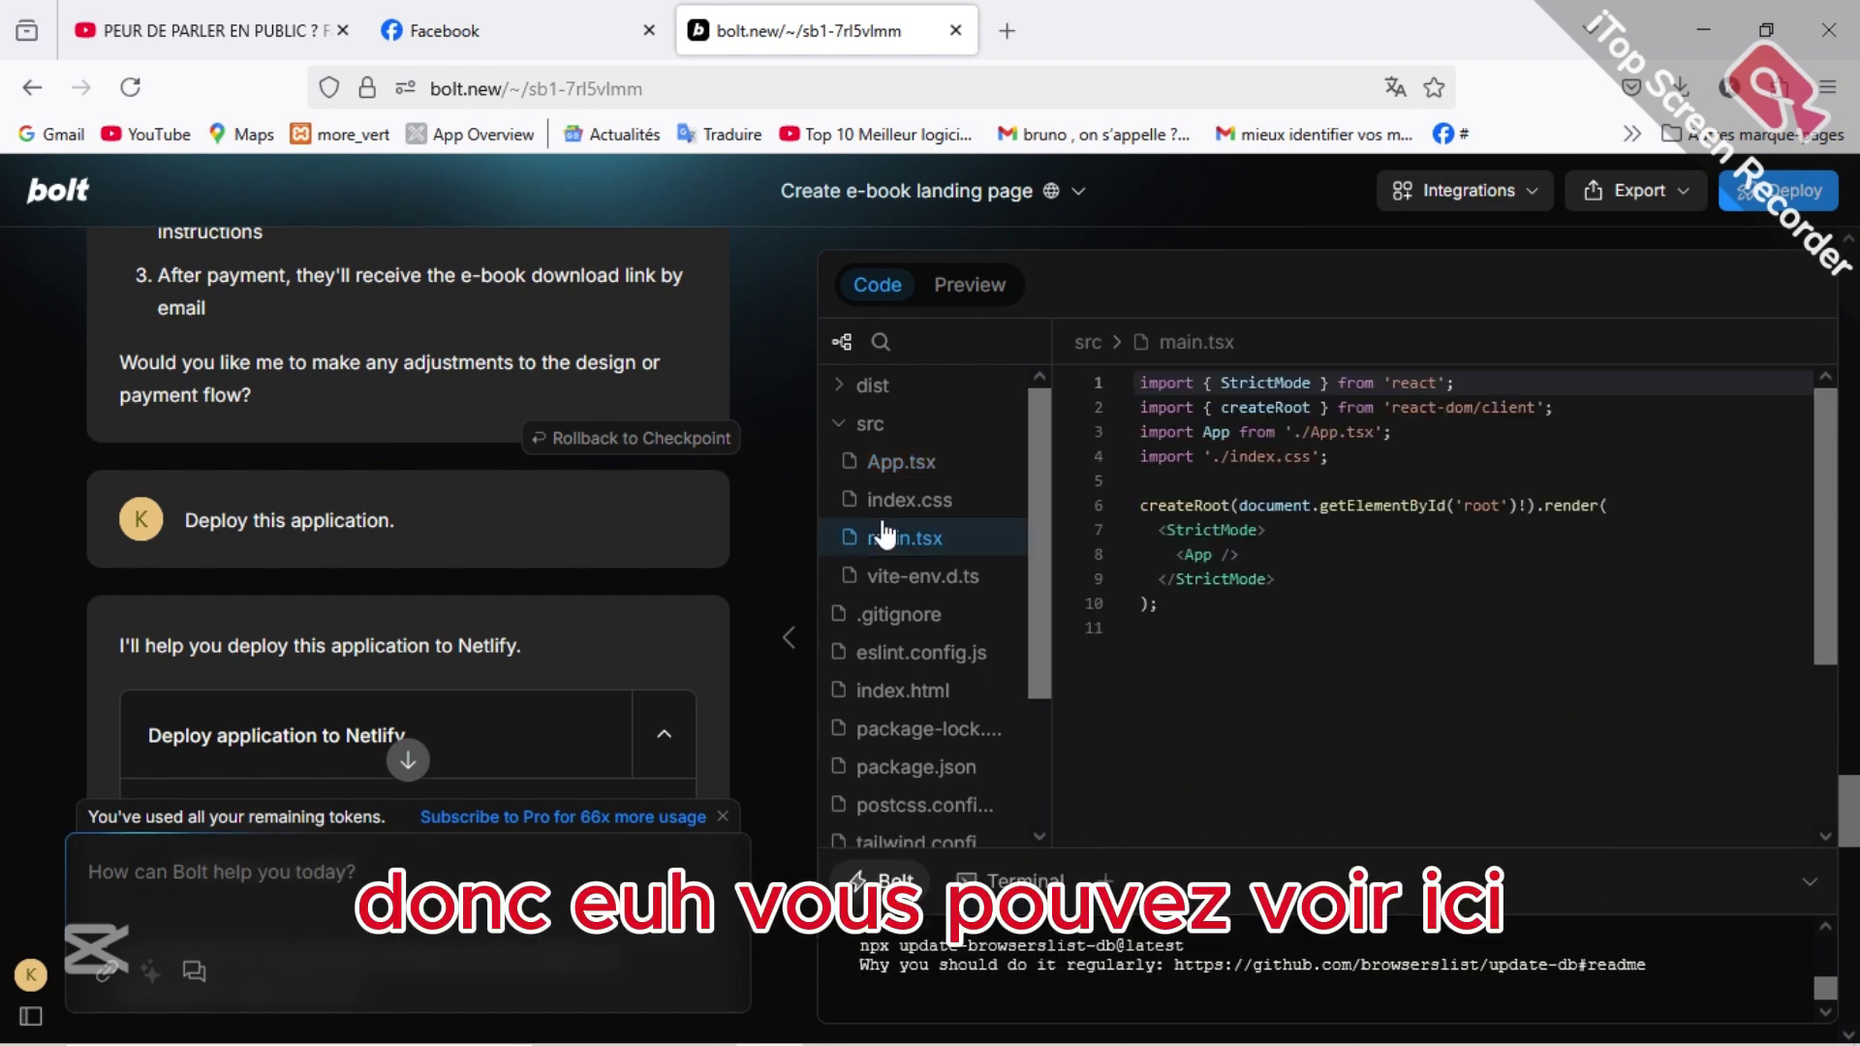
pyautogui.click(910, 583)
pyautogui.click(962, 655)
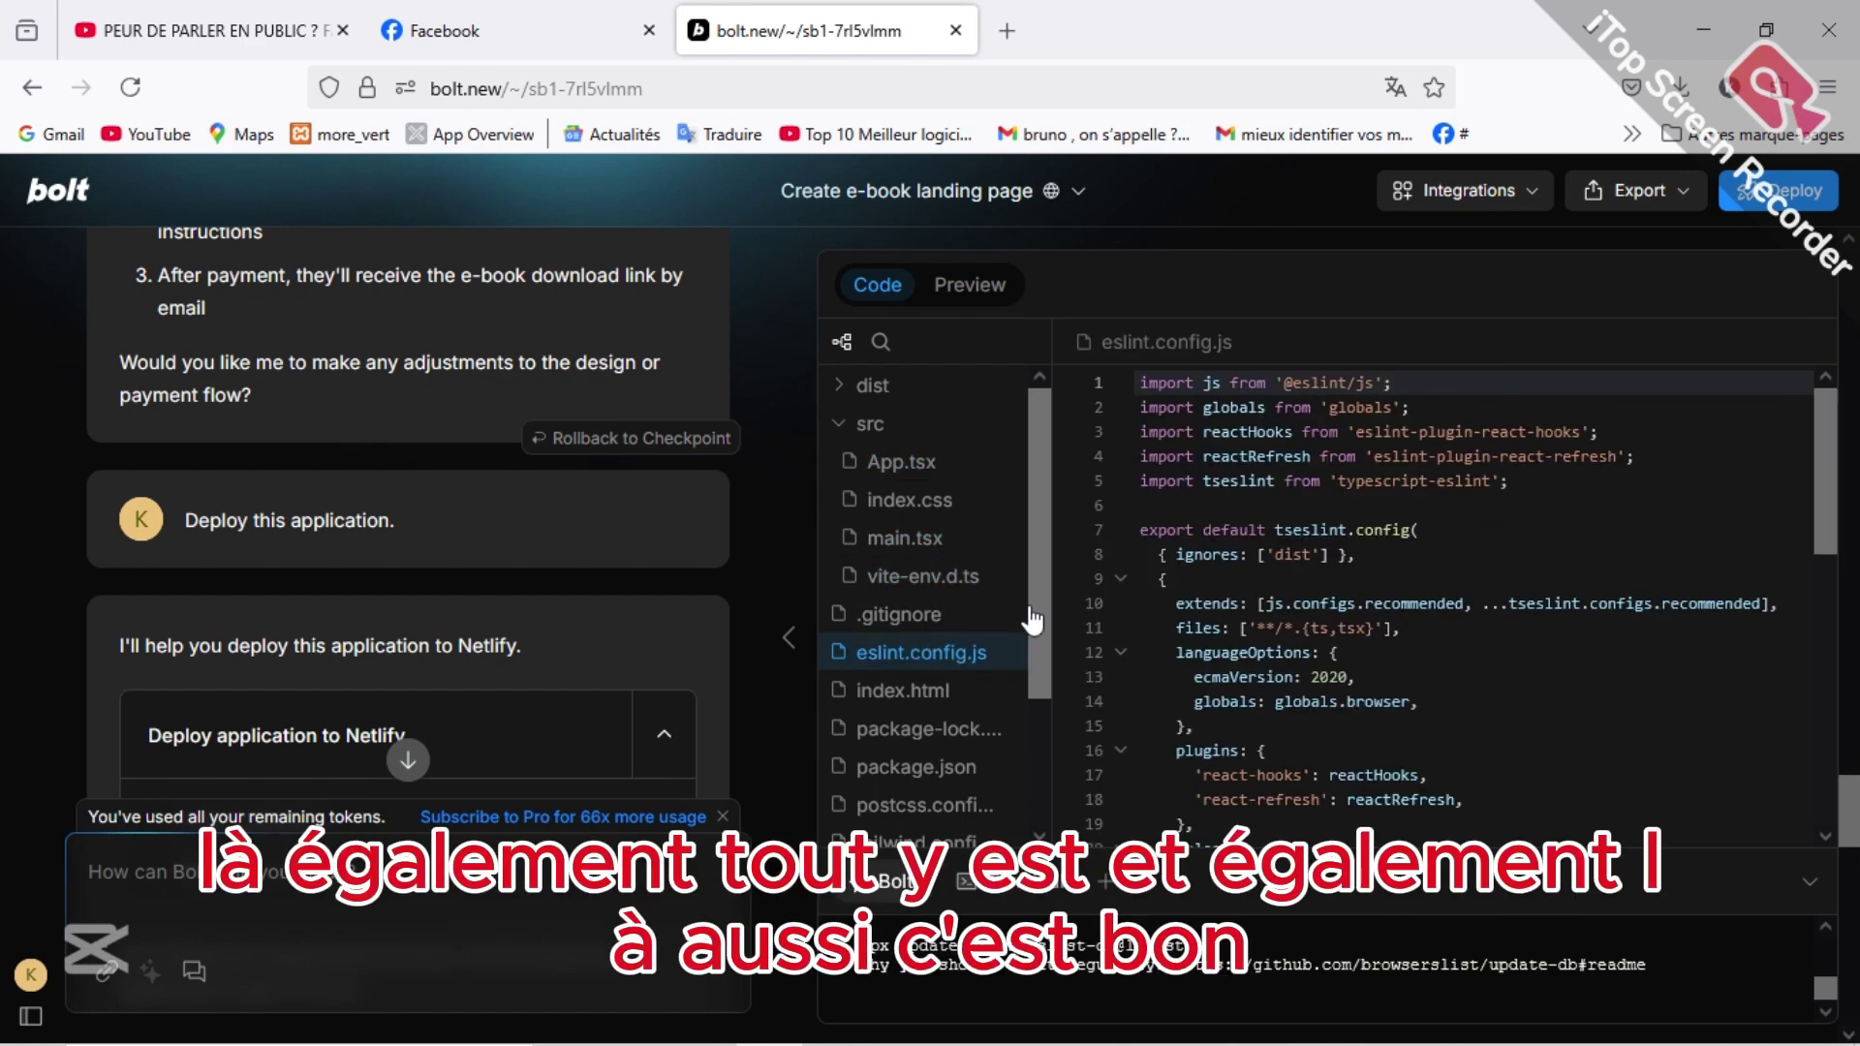
pyautogui.scroll(-5, 1320, 593)
pyautogui.click(916, 692)
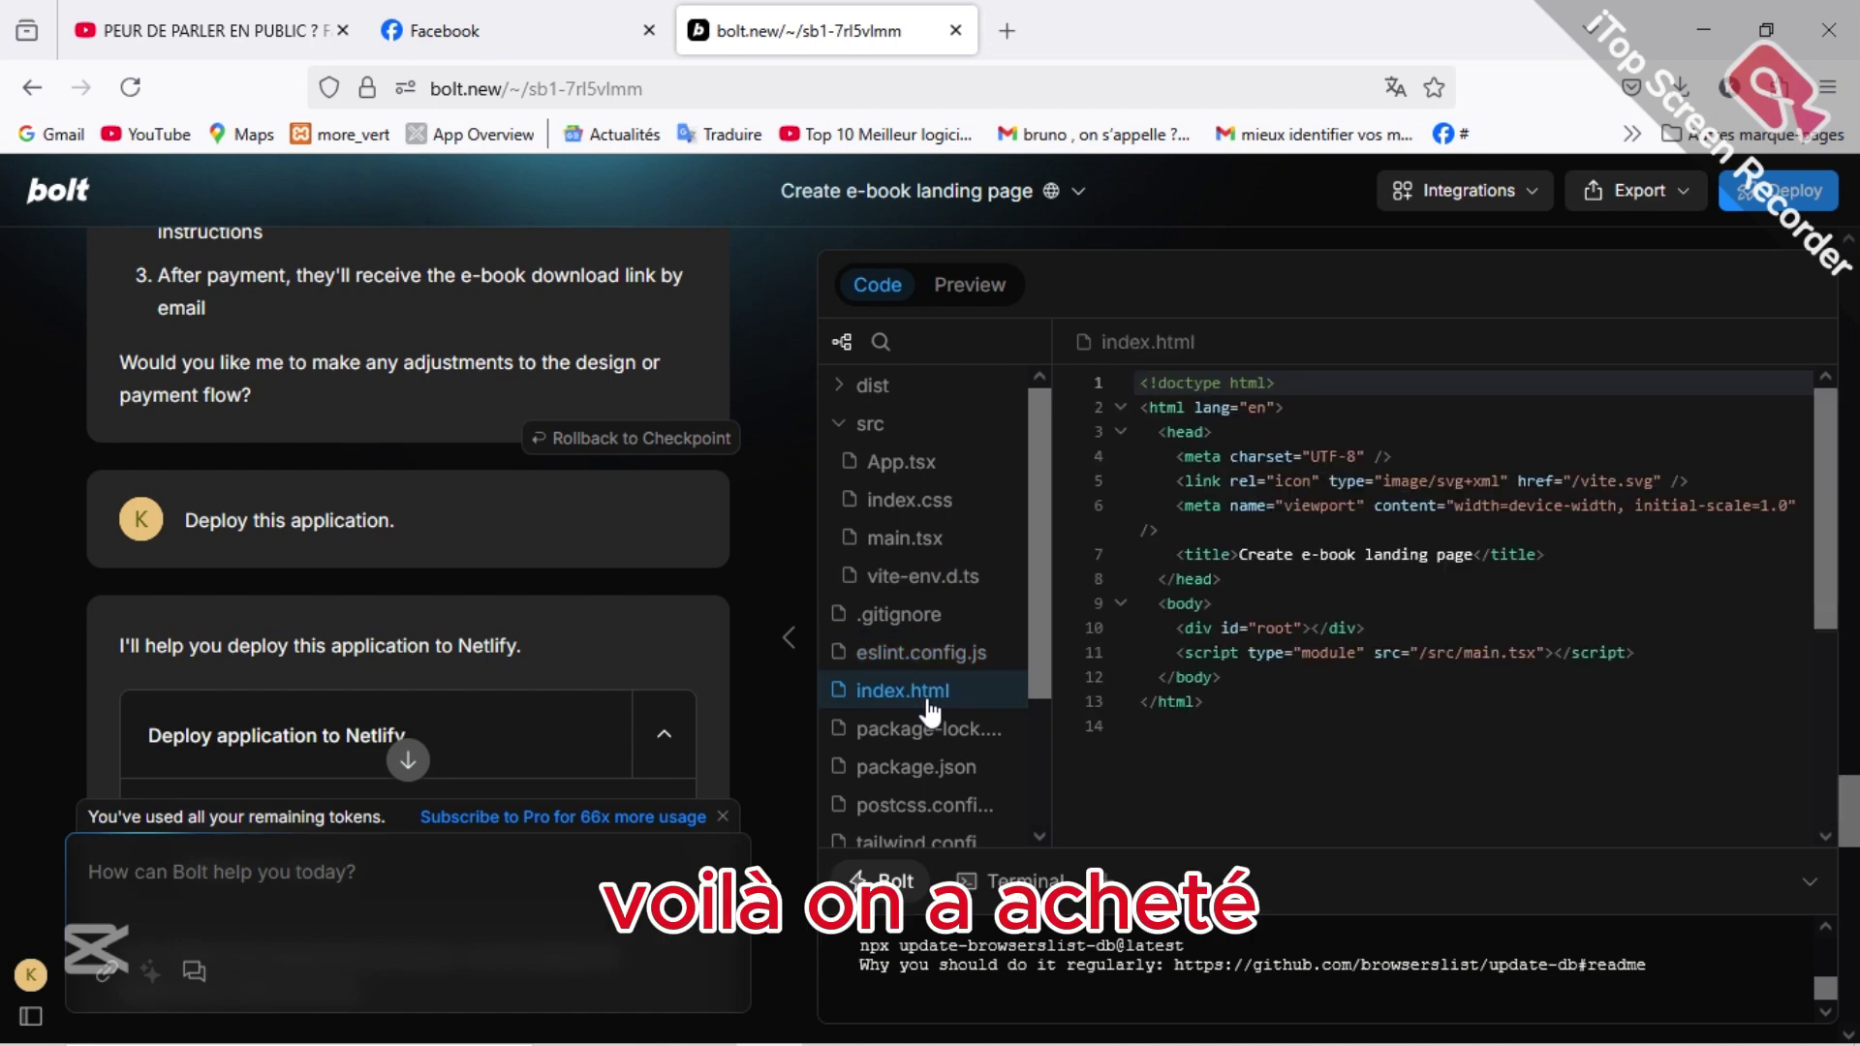
pyautogui.scroll(-2, 1095, 696)
pyautogui.scroll(-3, 1004, 727)
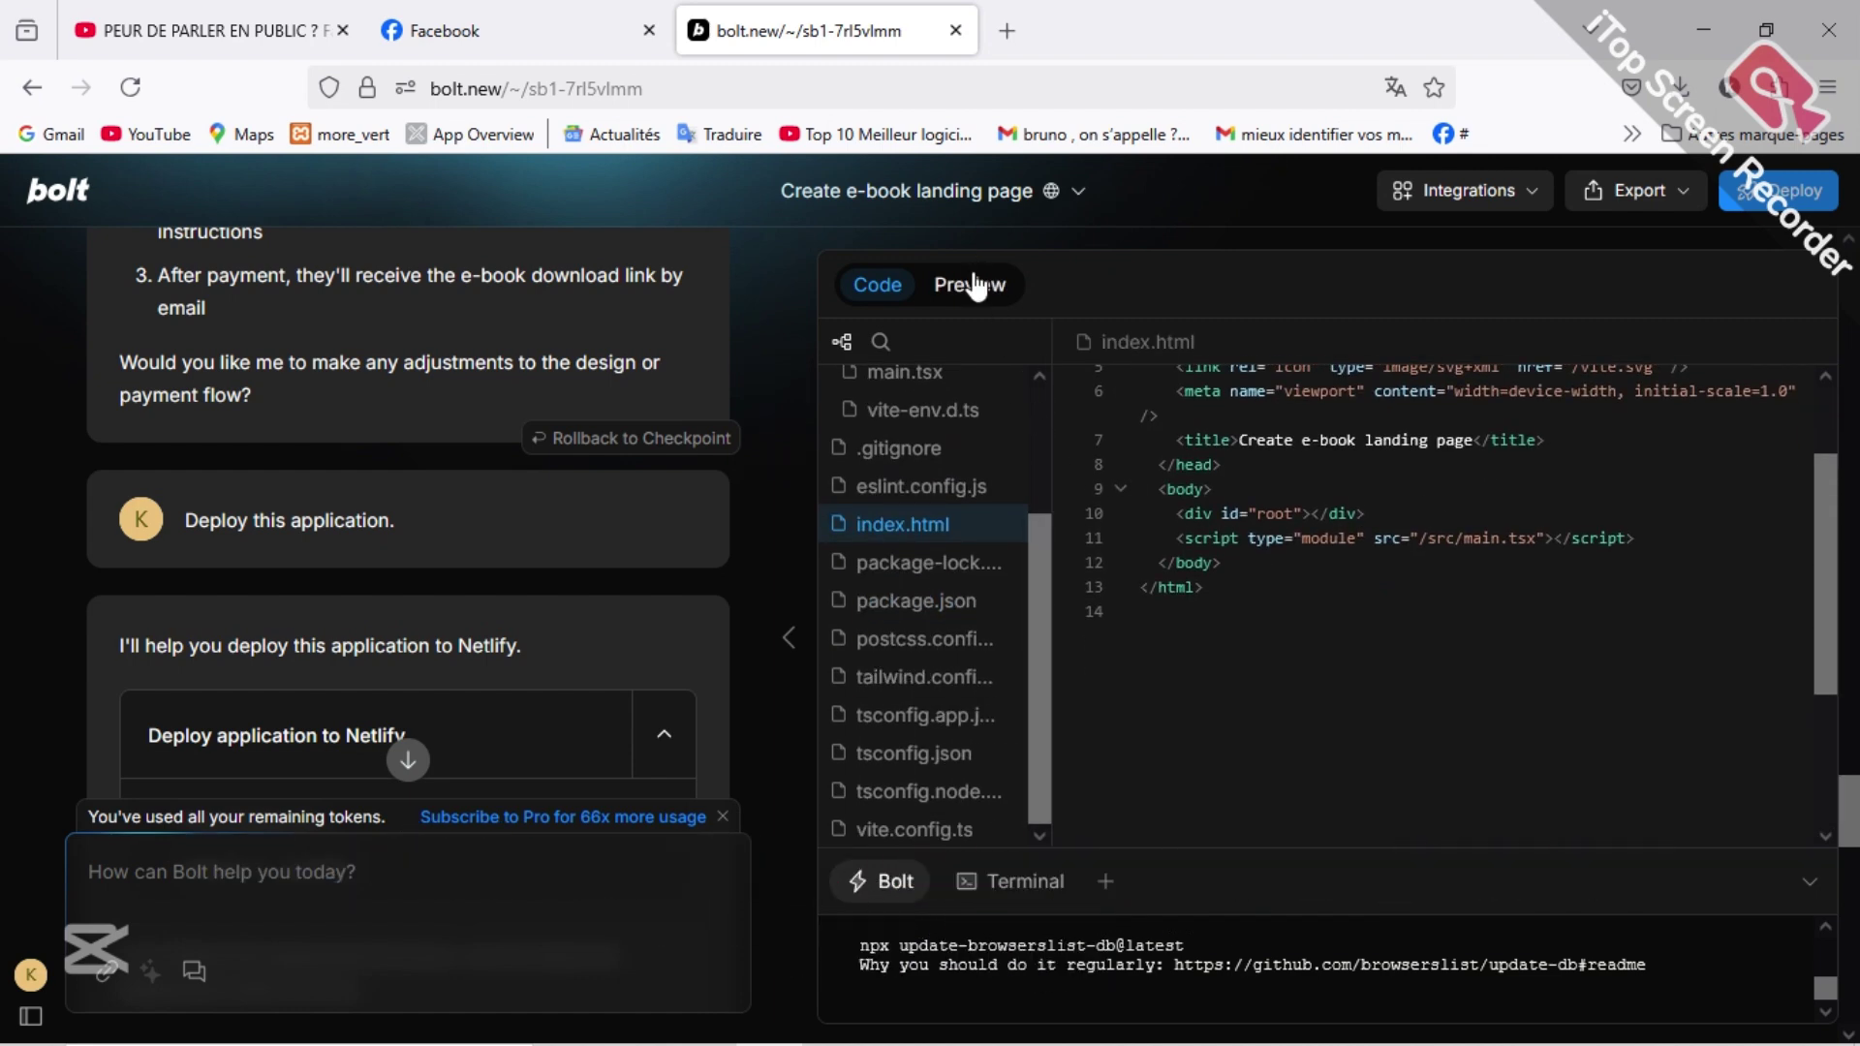
# Step: Return to the landing page preview and look over it from the headline to the "Pourquoi choisir cet e-book ?" section
pyautogui.click(990, 288)
pyautogui.scroll(-15, 1691, 685)
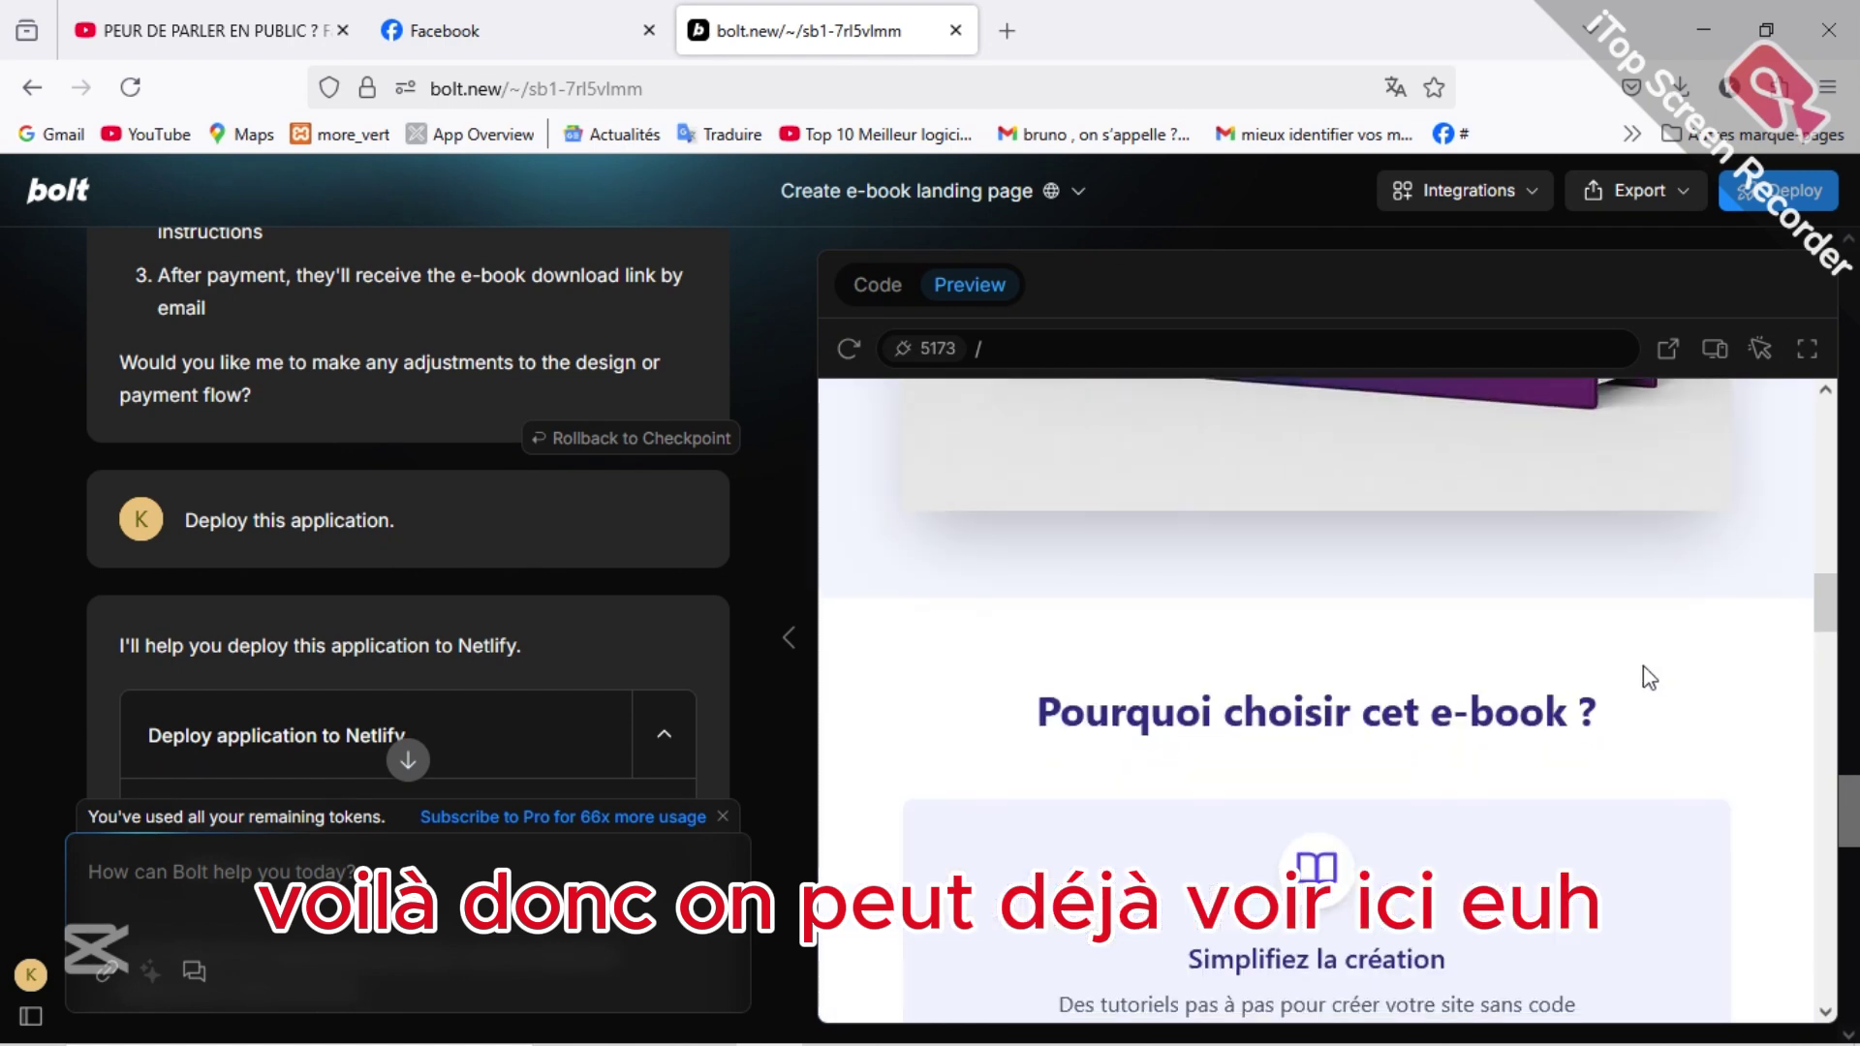
pyautogui.scroll(12, 1544, 675)
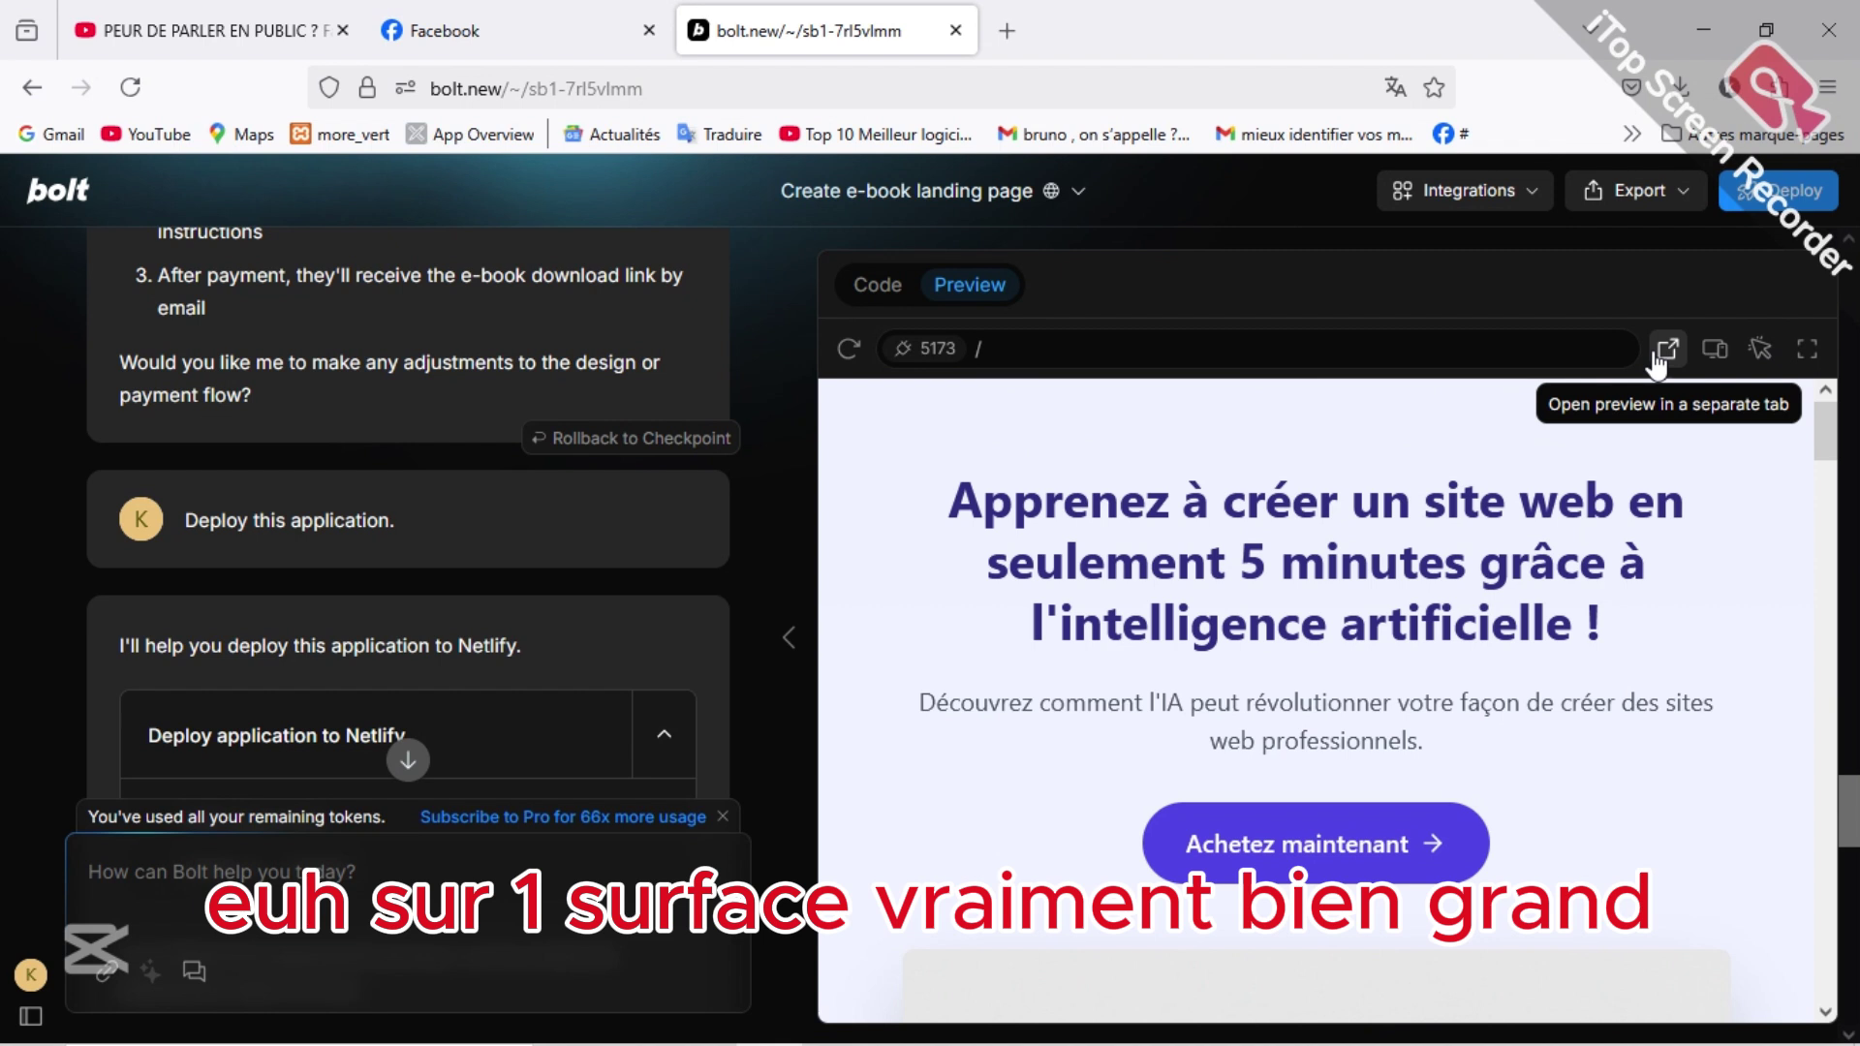
# Step: Check the landing page in the iPhone 16 mobile format down to its footer, and return to the desktop format
pyautogui.click(1712, 355)
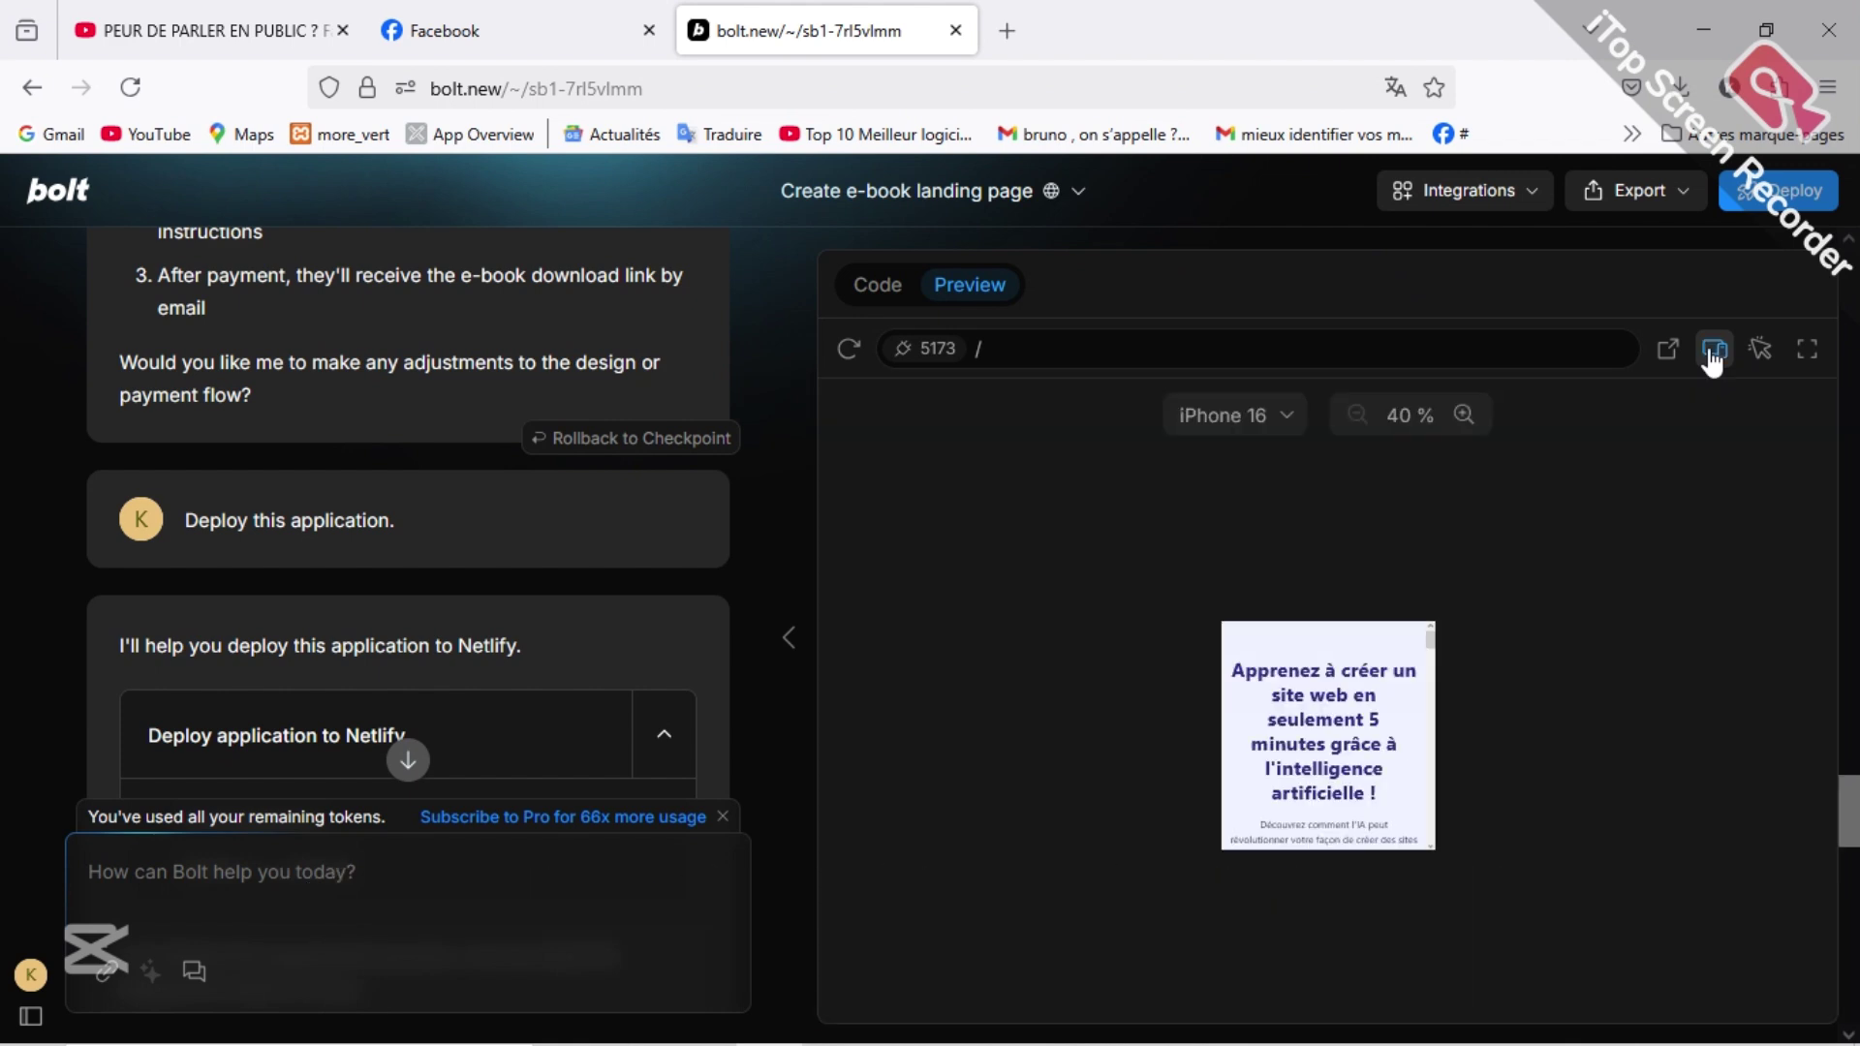
pyautogui.scroll(-2, 1391, 775)
pyautogui.scroll(2, 1392, 774)
pyautogui.scroll(-10, 1392, 773)
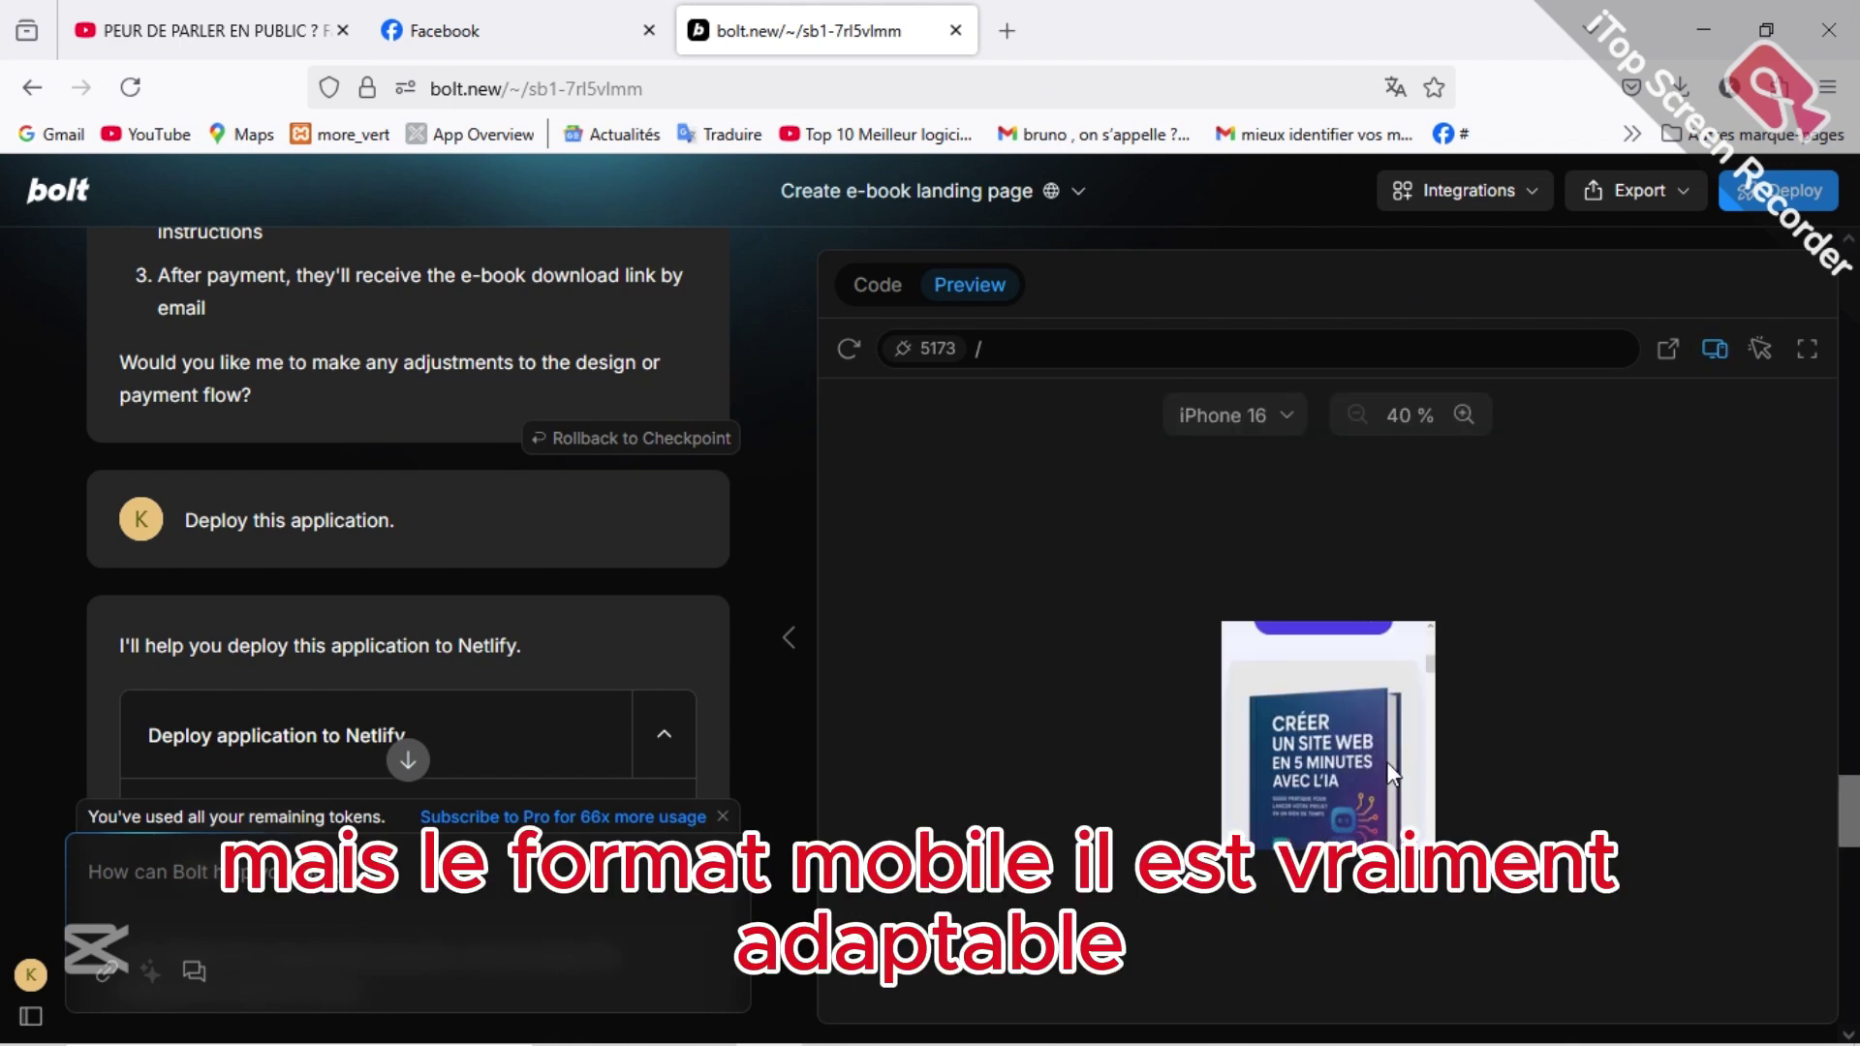
pyautogui.scroll(-6, 1391, 775)
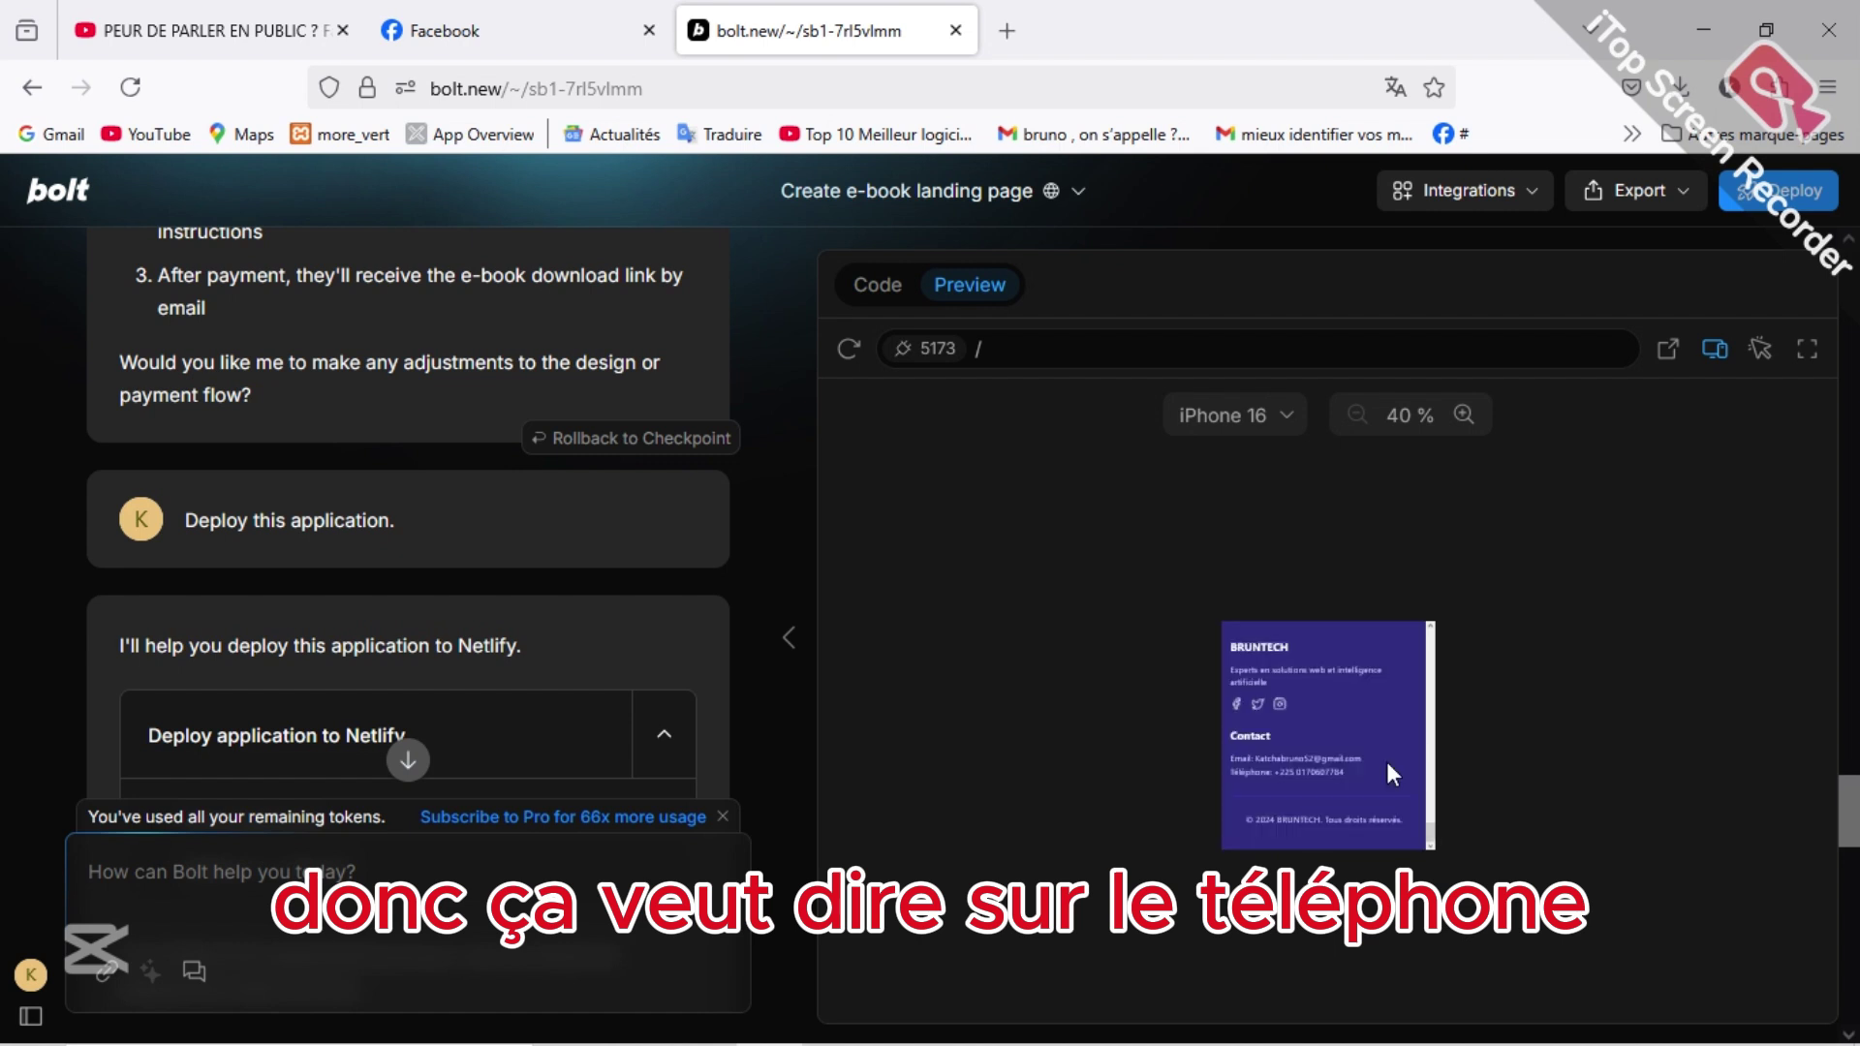
pyautogui.scroll(9, 1394, 775)
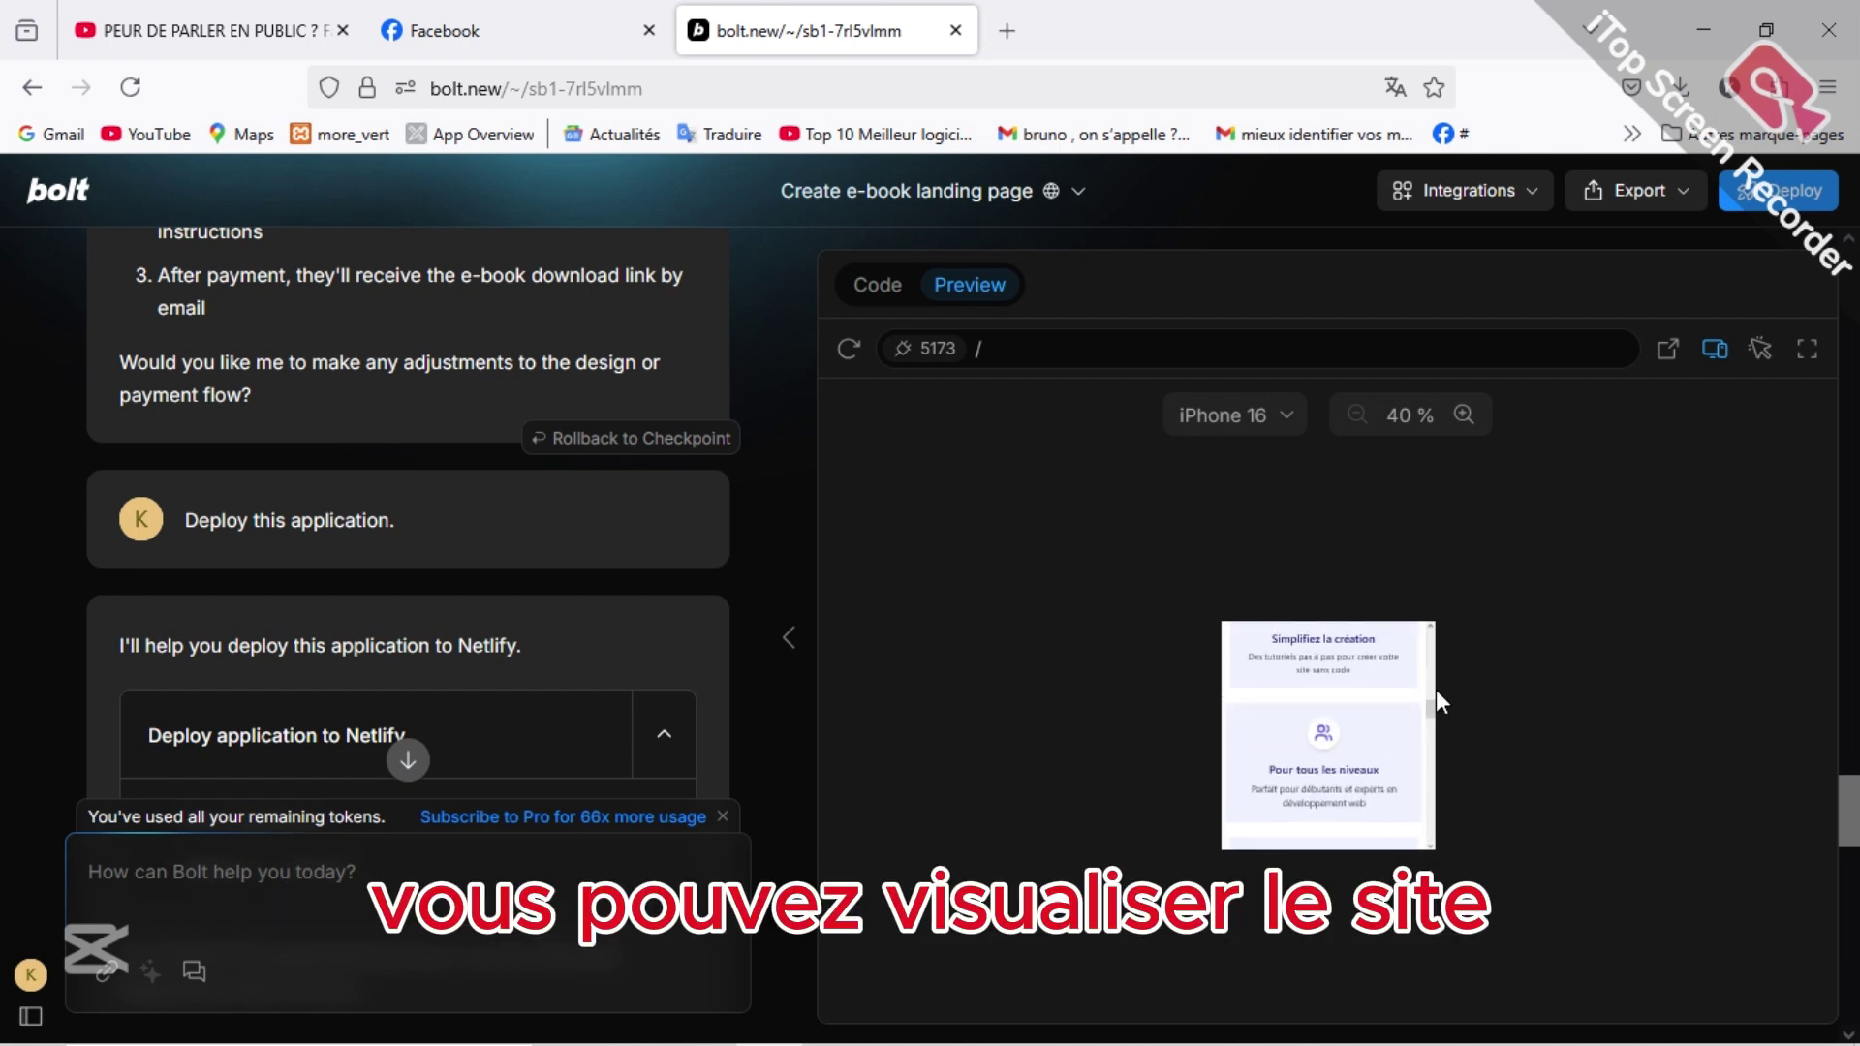
pyautogui.click(1715, 351)
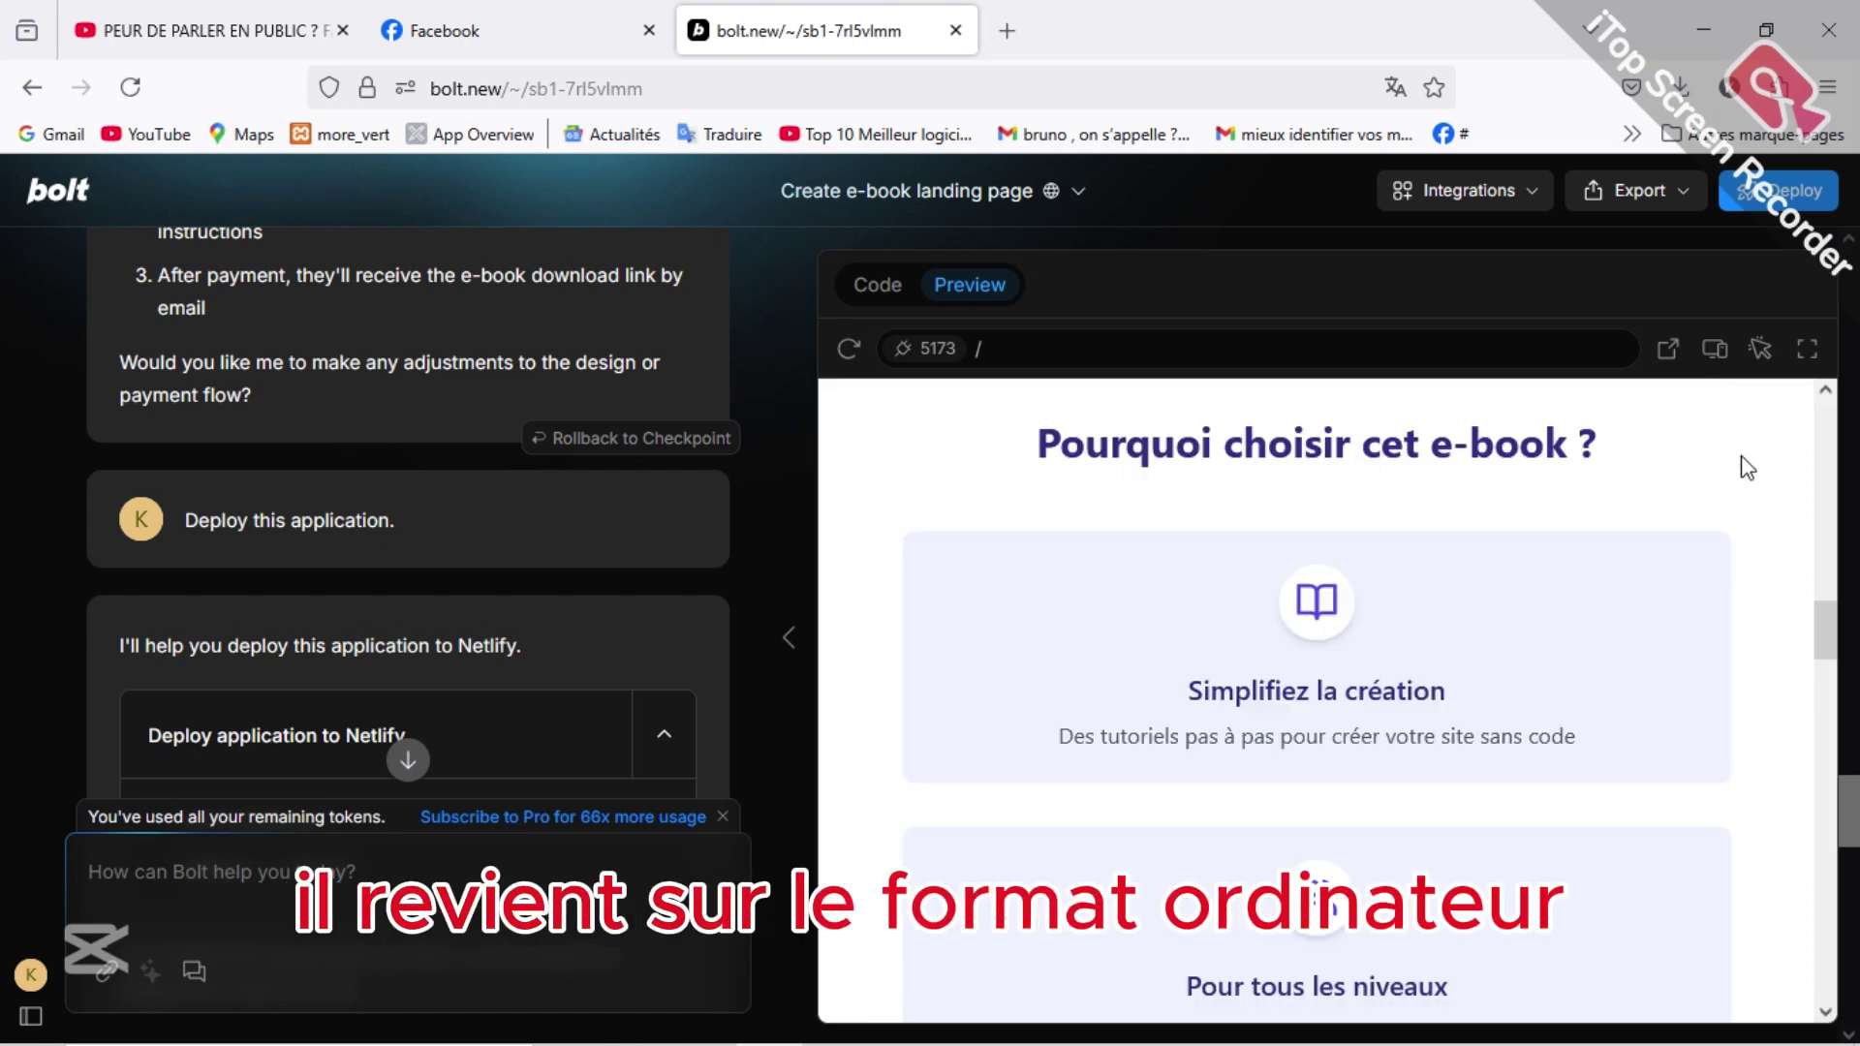
# Step: Turn on the preview's element inspector, then view the preview in full screen and exit it
pyautogui.click(1765, 368)
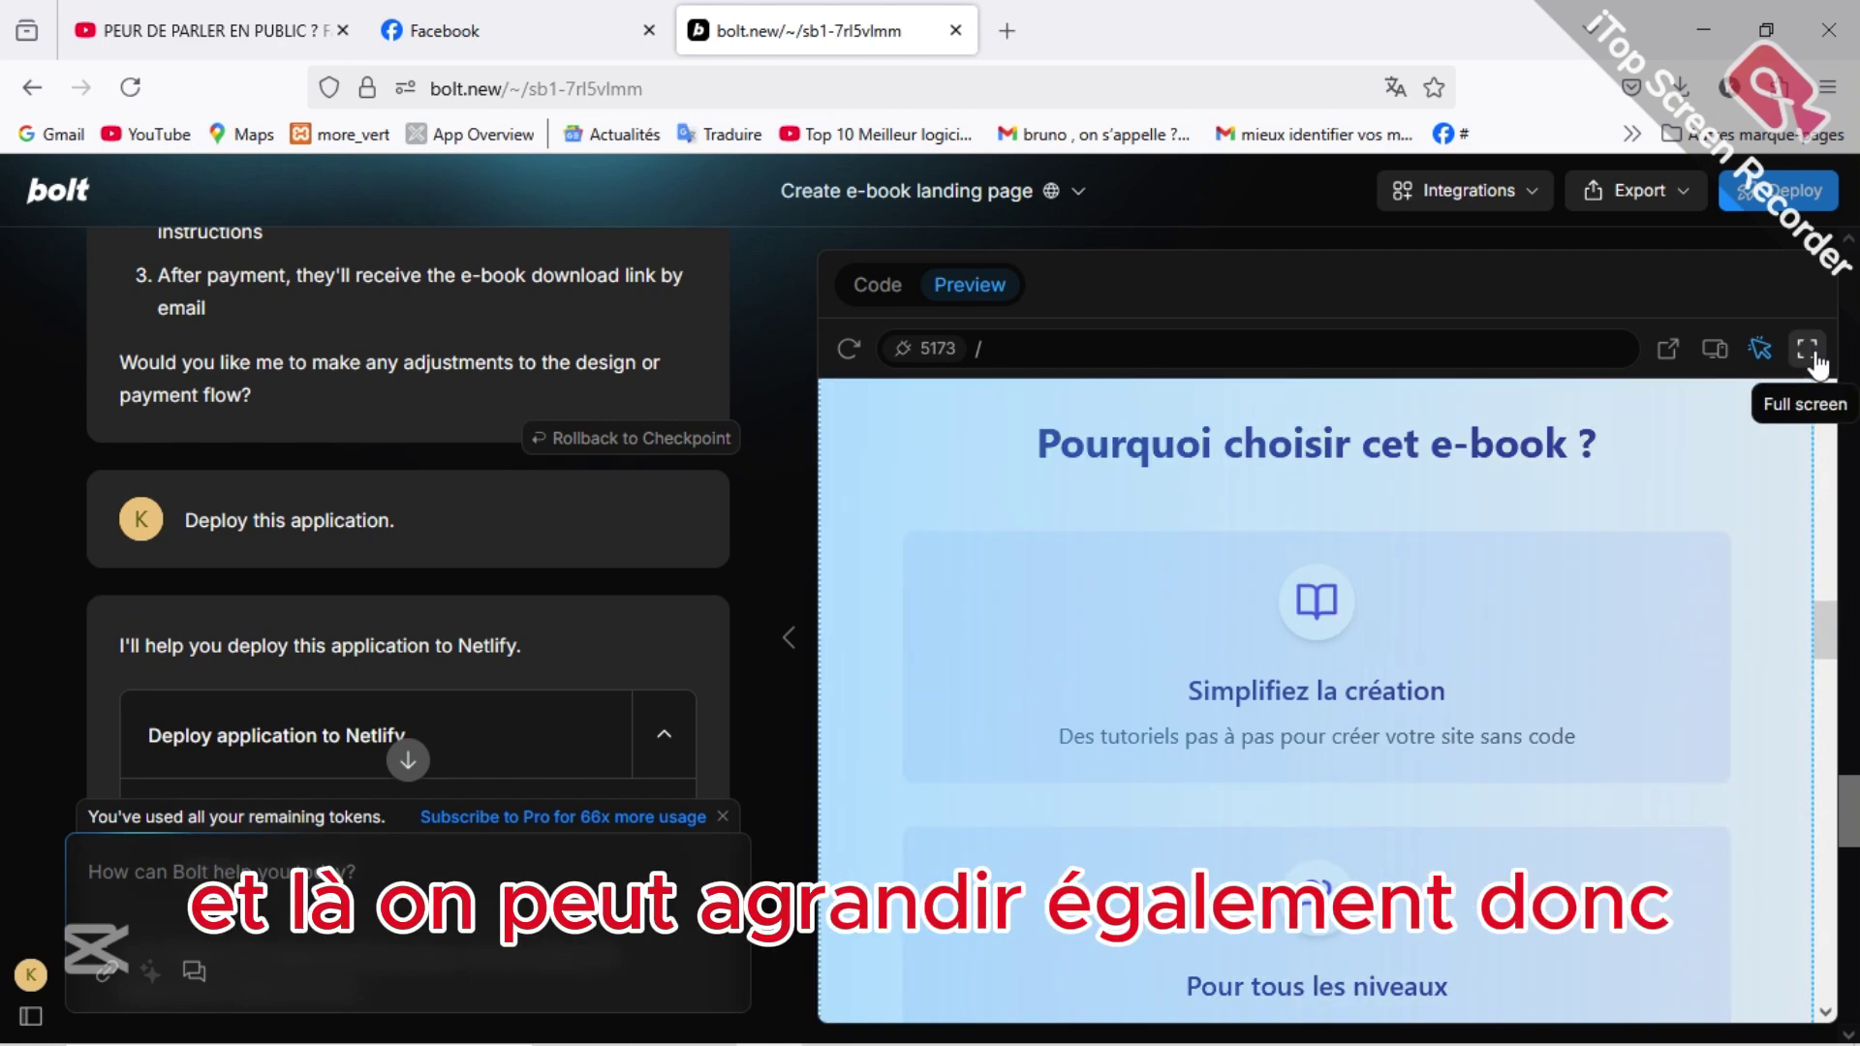
pyautogui.click(1810, 350)
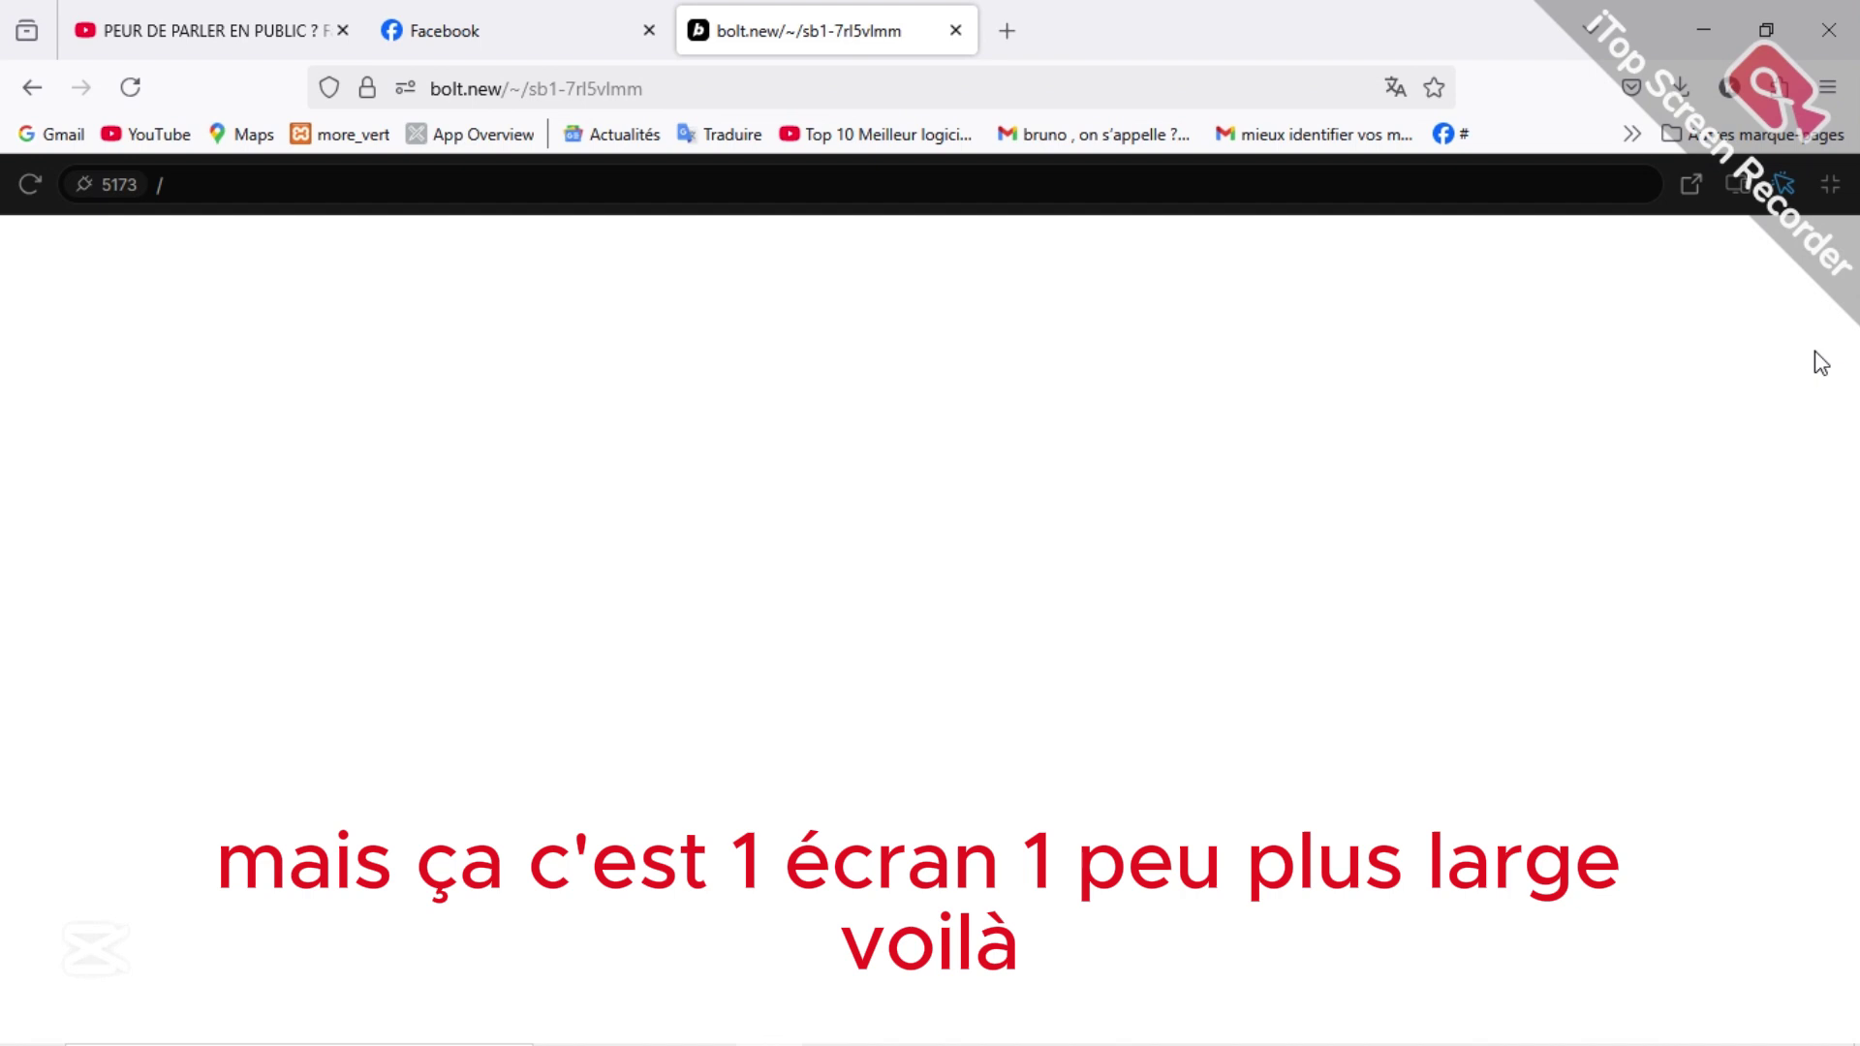
pyautogui.click(1823, 187)
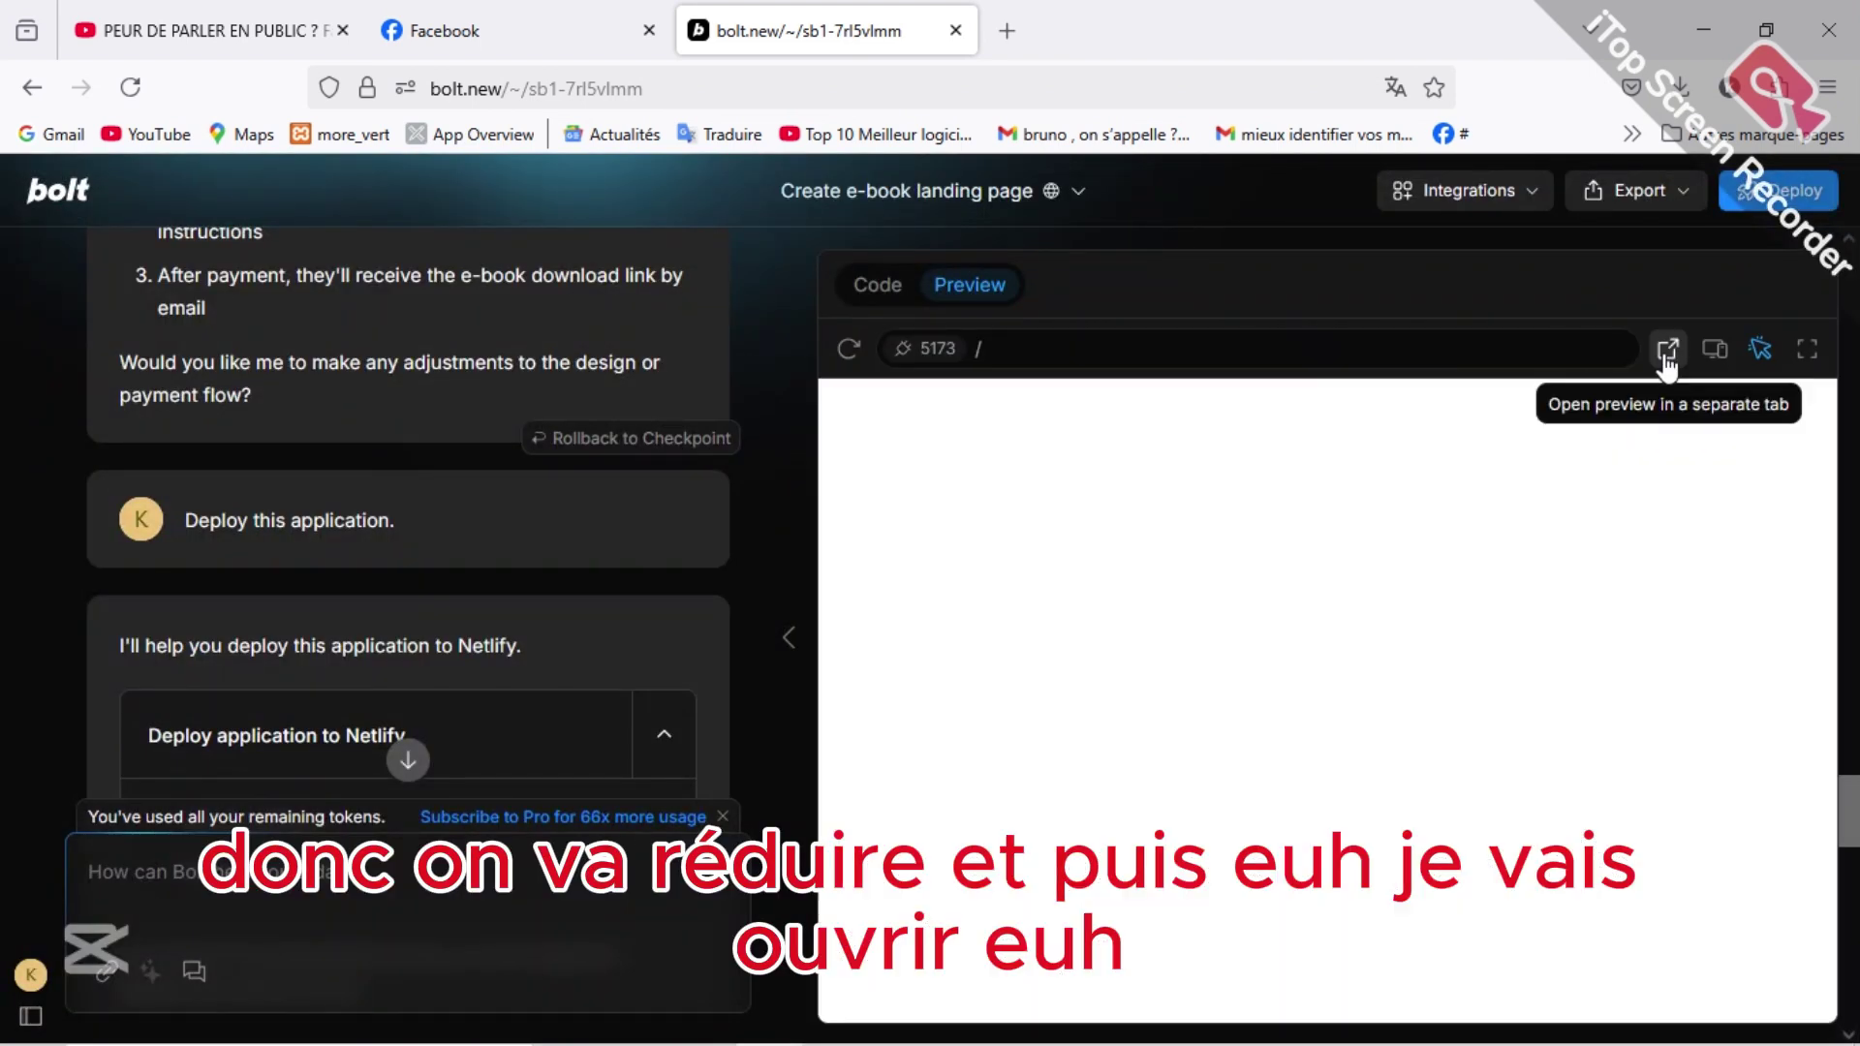
# Step: Open the preview in a separate browser tab connected to its project, with the element inspector turned off
pyautogui.click(1667, 351)
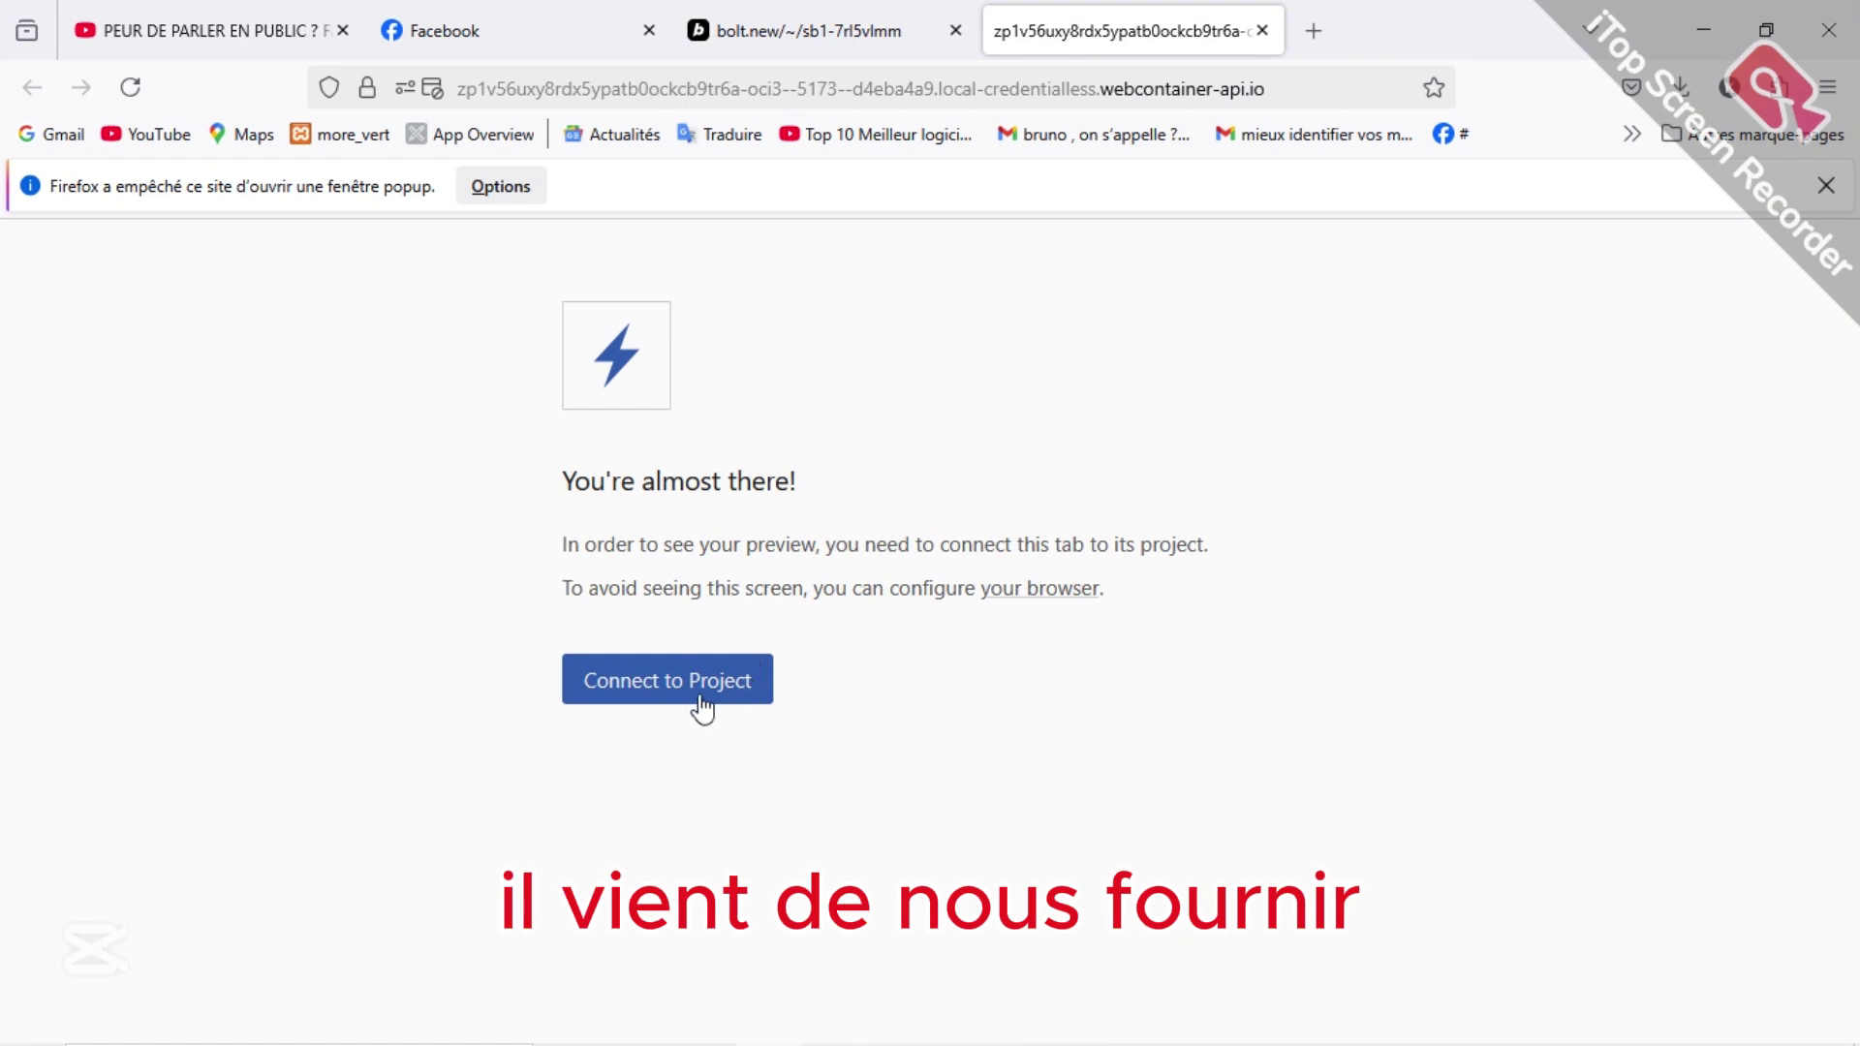
pyautogui.click(699, 698)
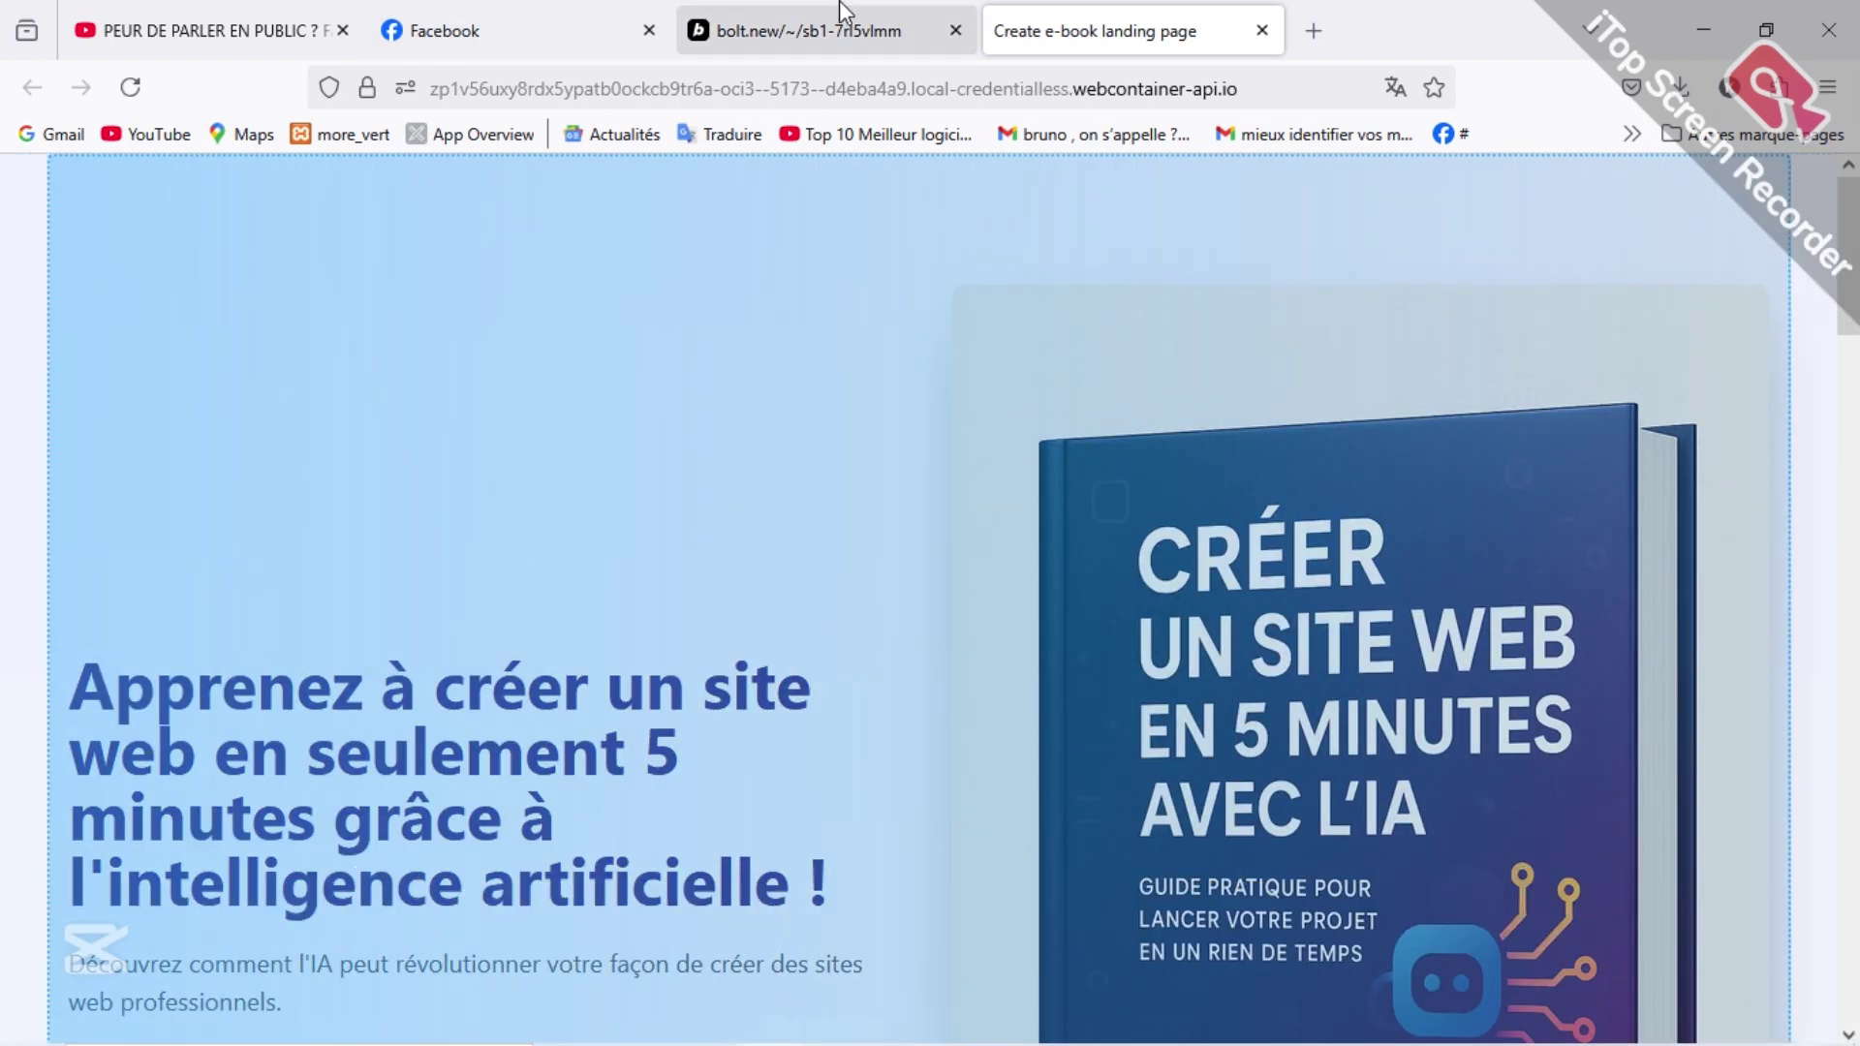
pyautogui.click(809, 30)
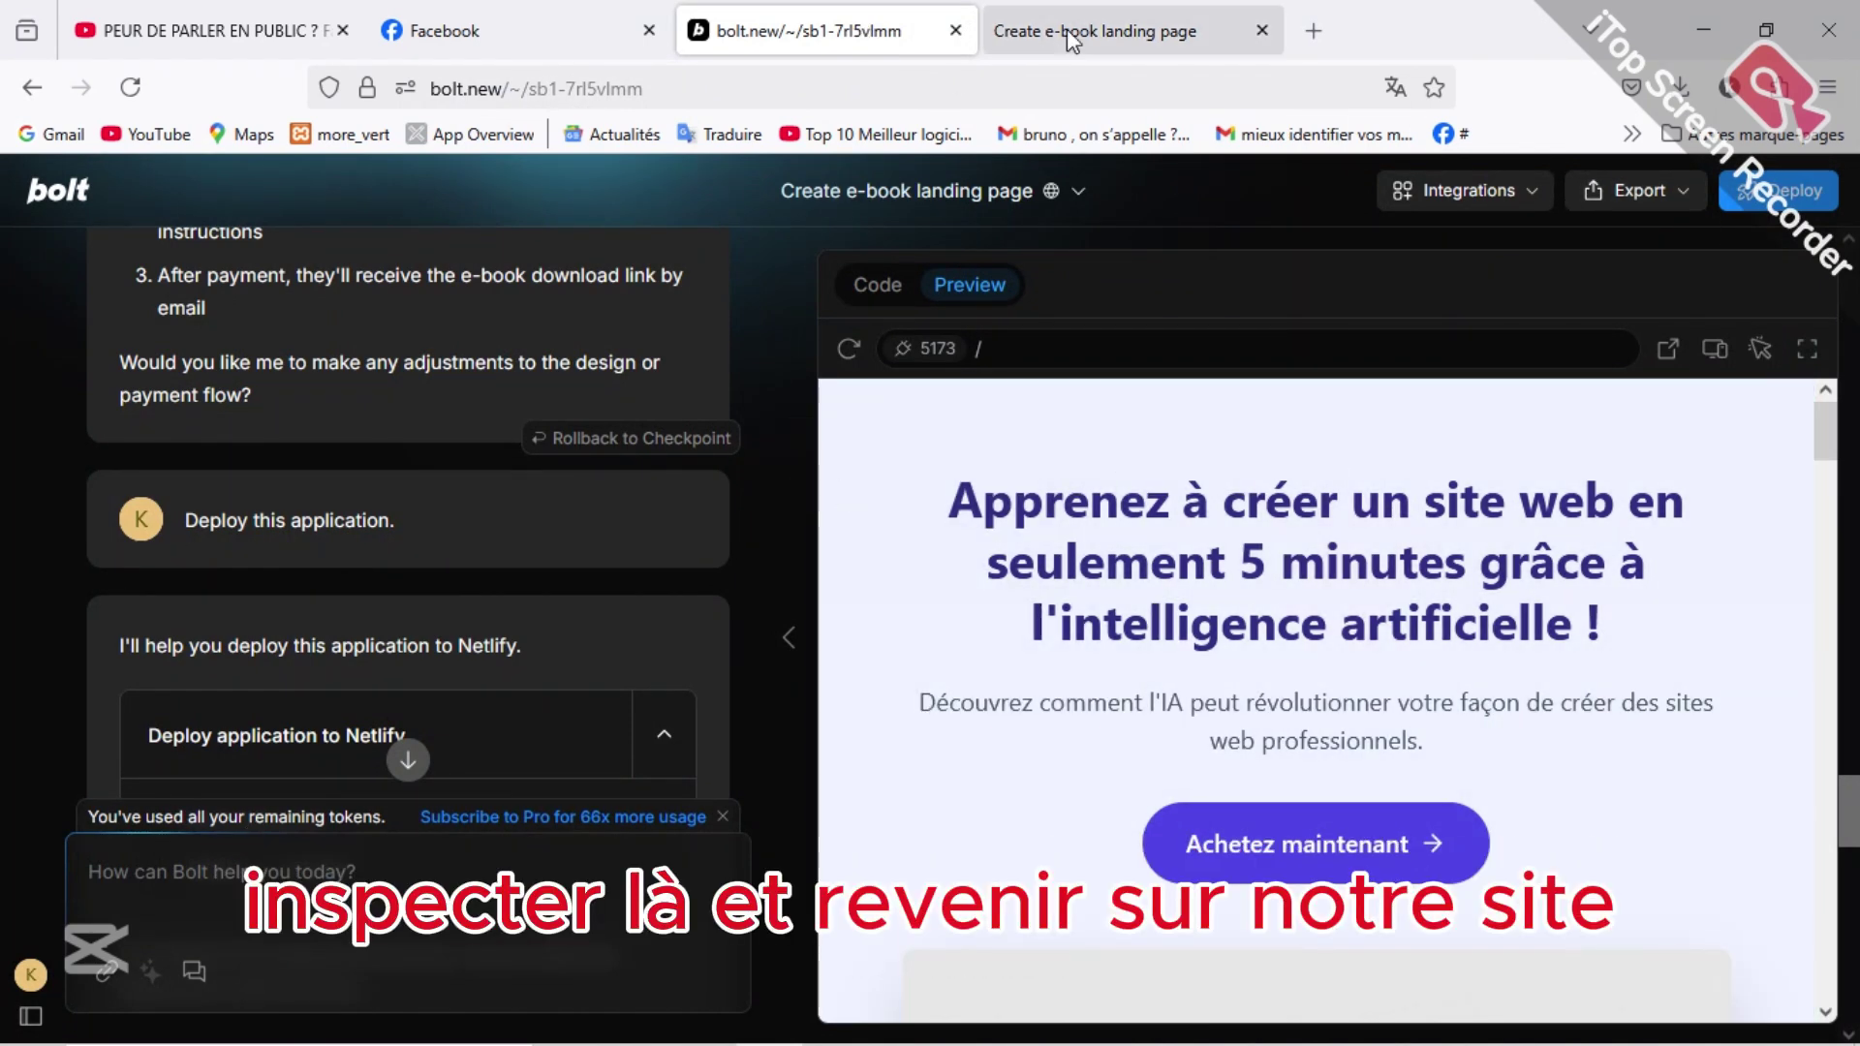
pyautogui.click(1066, 29)
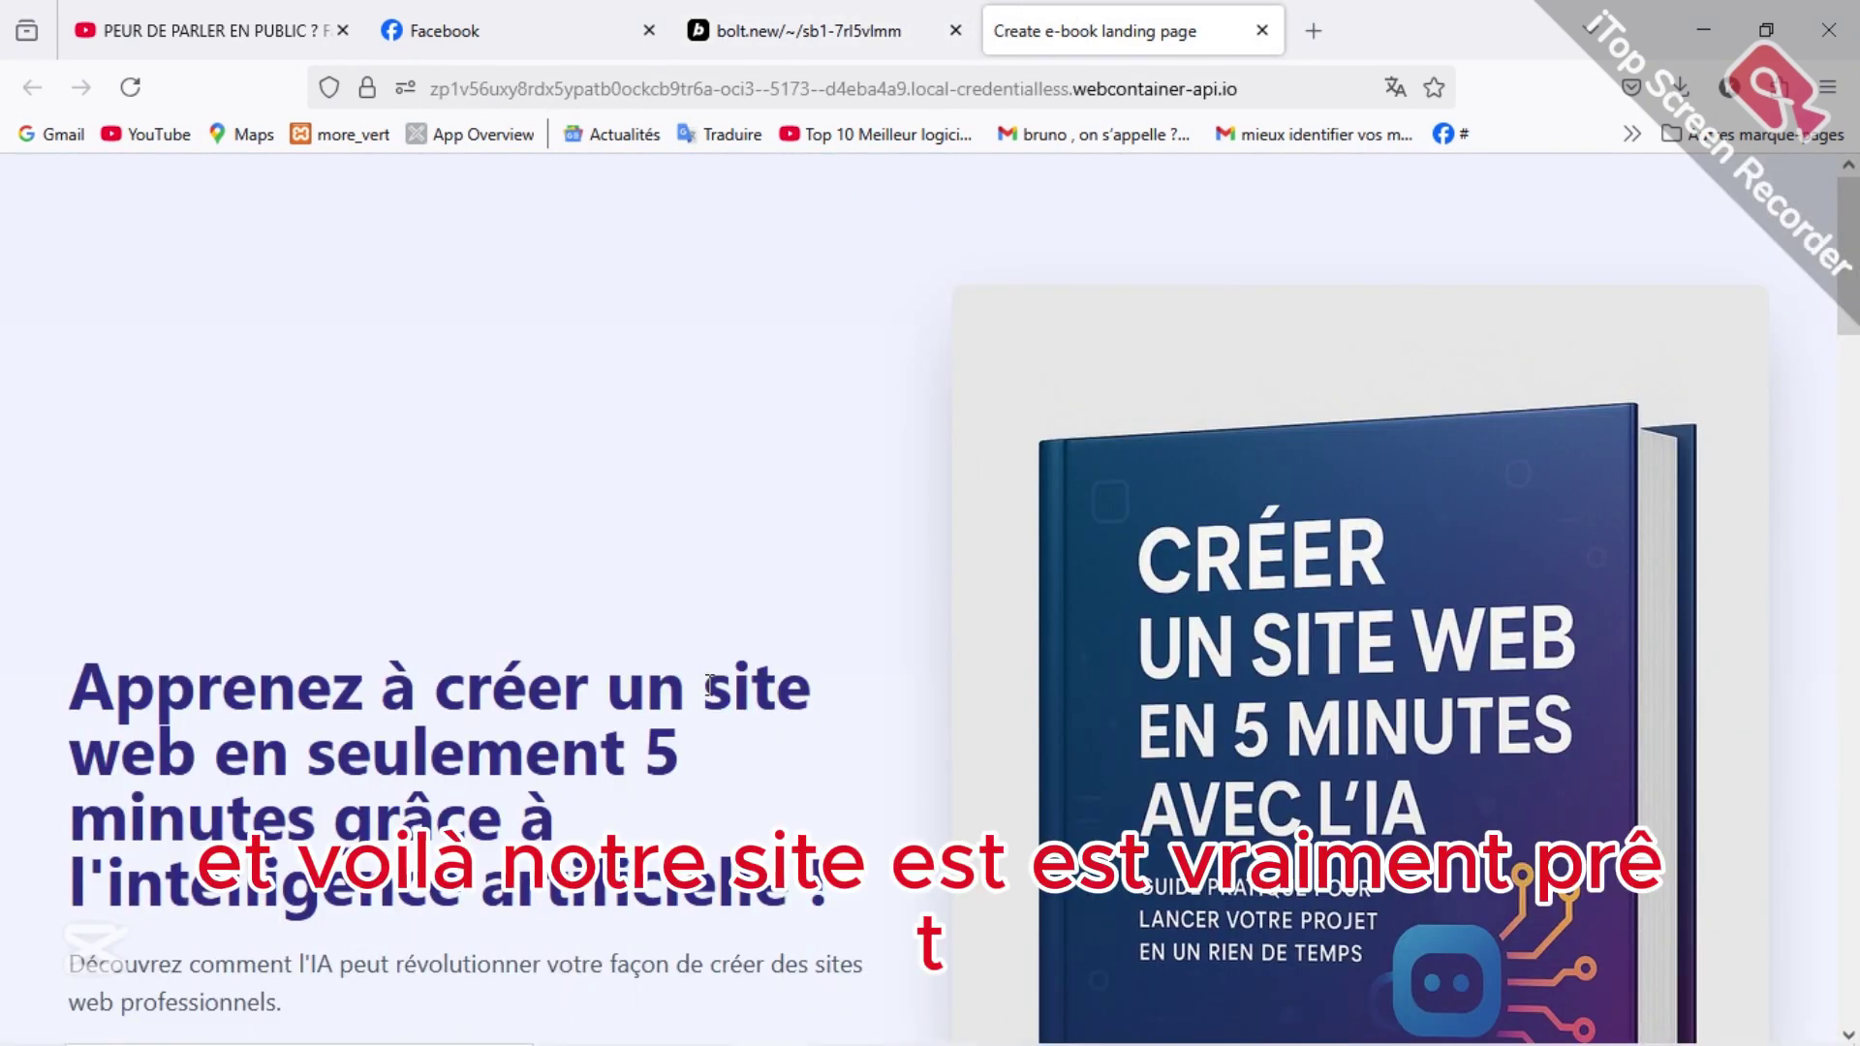
# Step: Examine the landing page's hero section, including the headline, the e-book cover image and the "Achetez maintenant" button
pyautogui.scroll(-2, 707, 684)
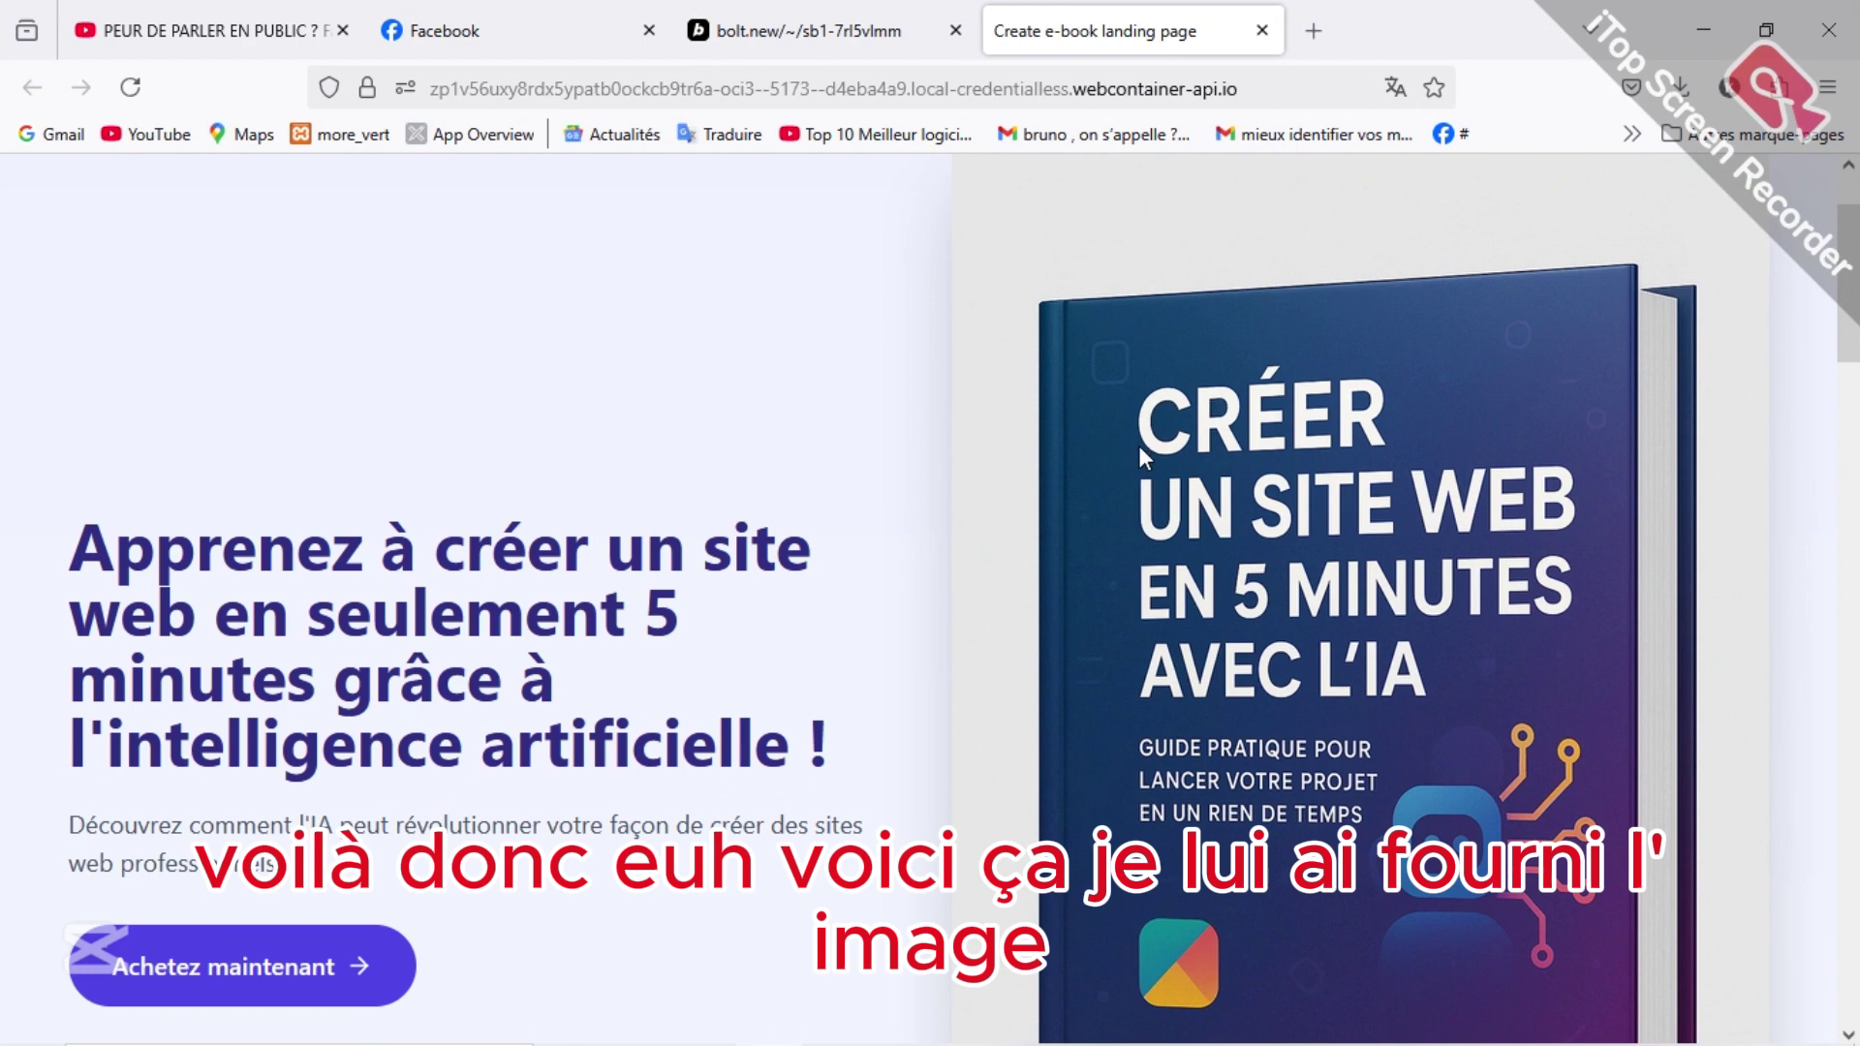
pyautogui.scroll(-4, 1375, 688)
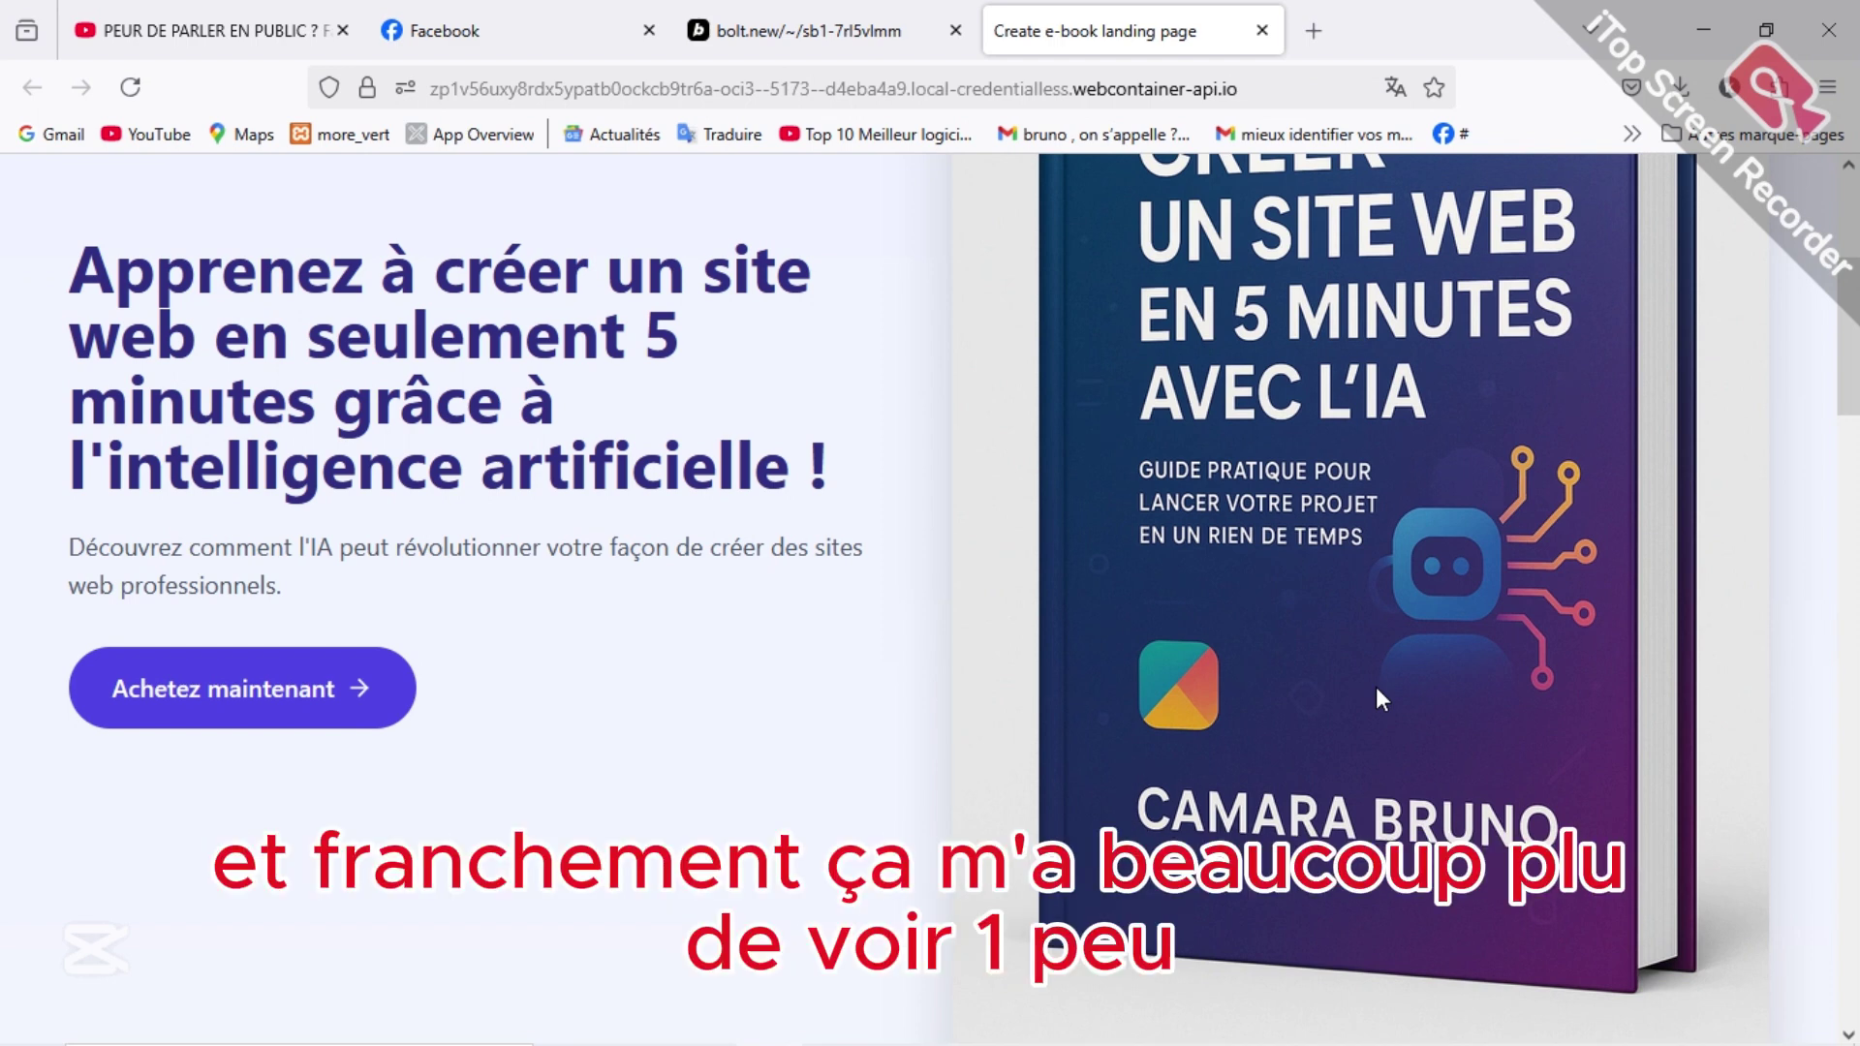
pyautogui.scroll(3, 1327, 698)
pyautogui.scroll(-3, 1327, 698)
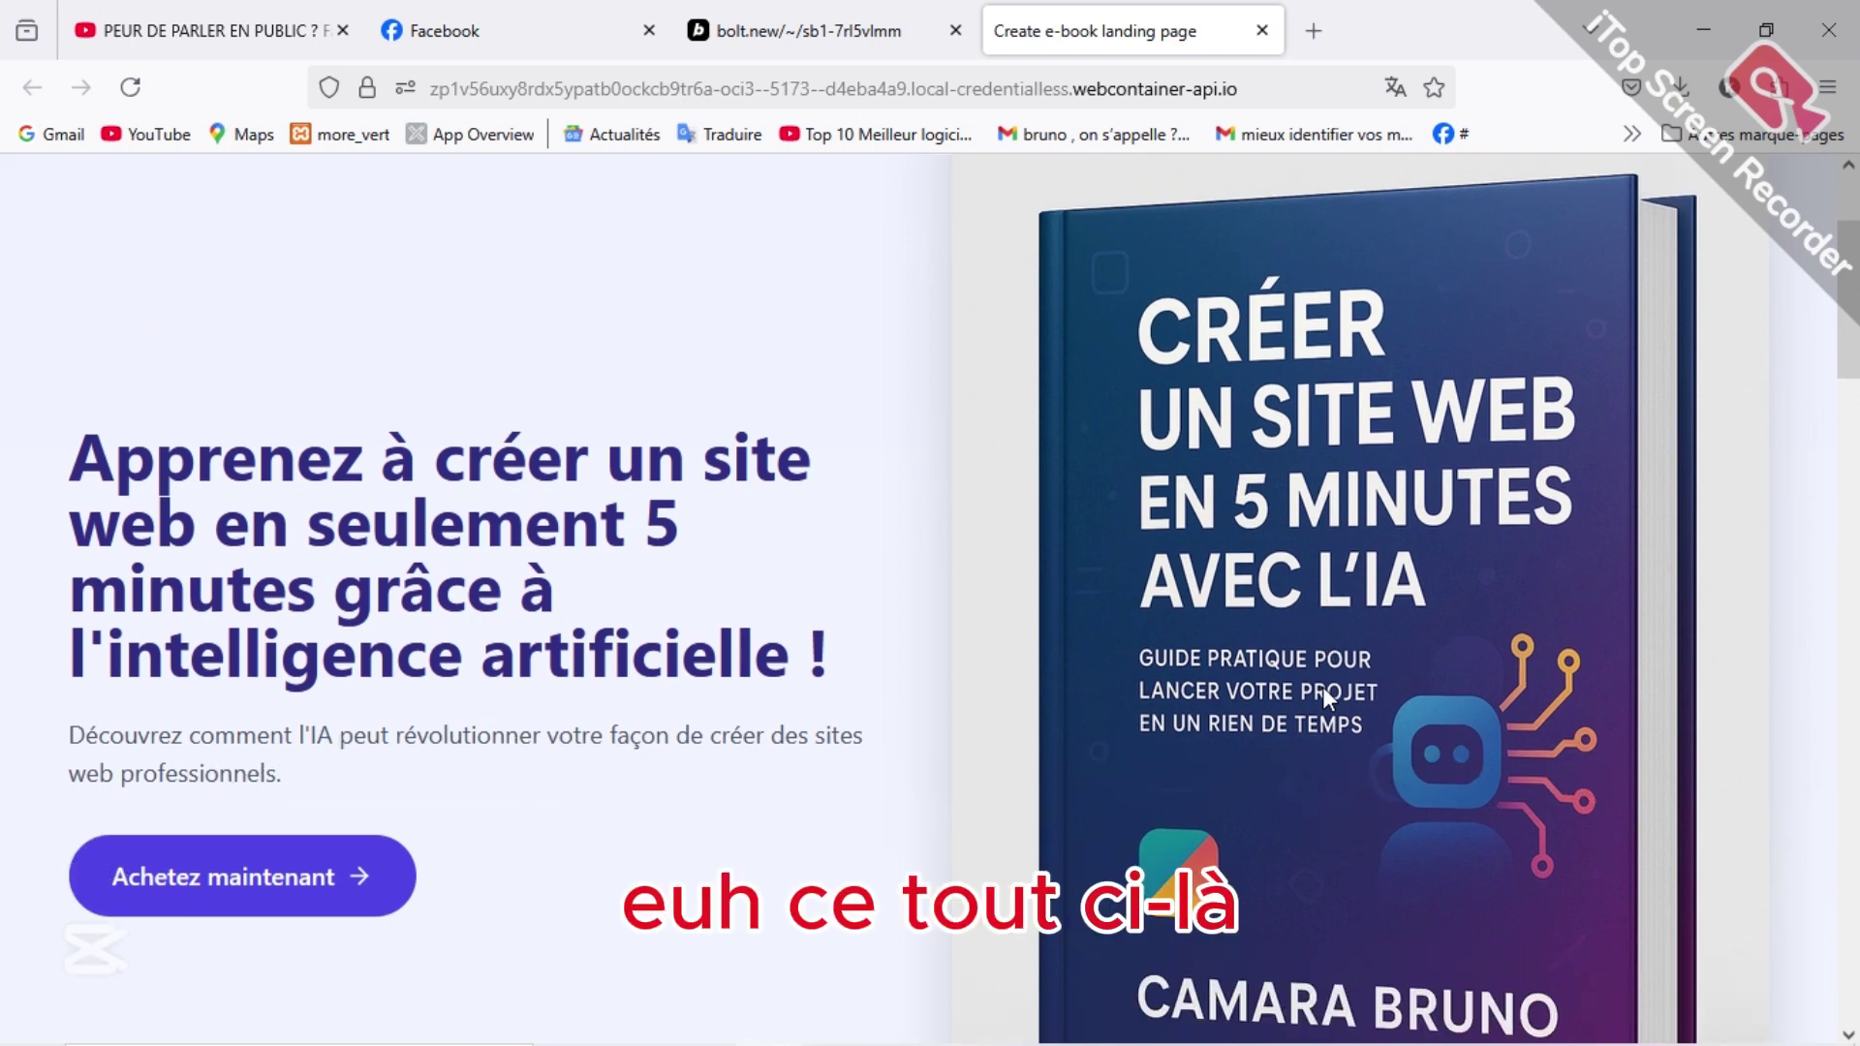
pyautogui.scroll(-1, 1323, 690)
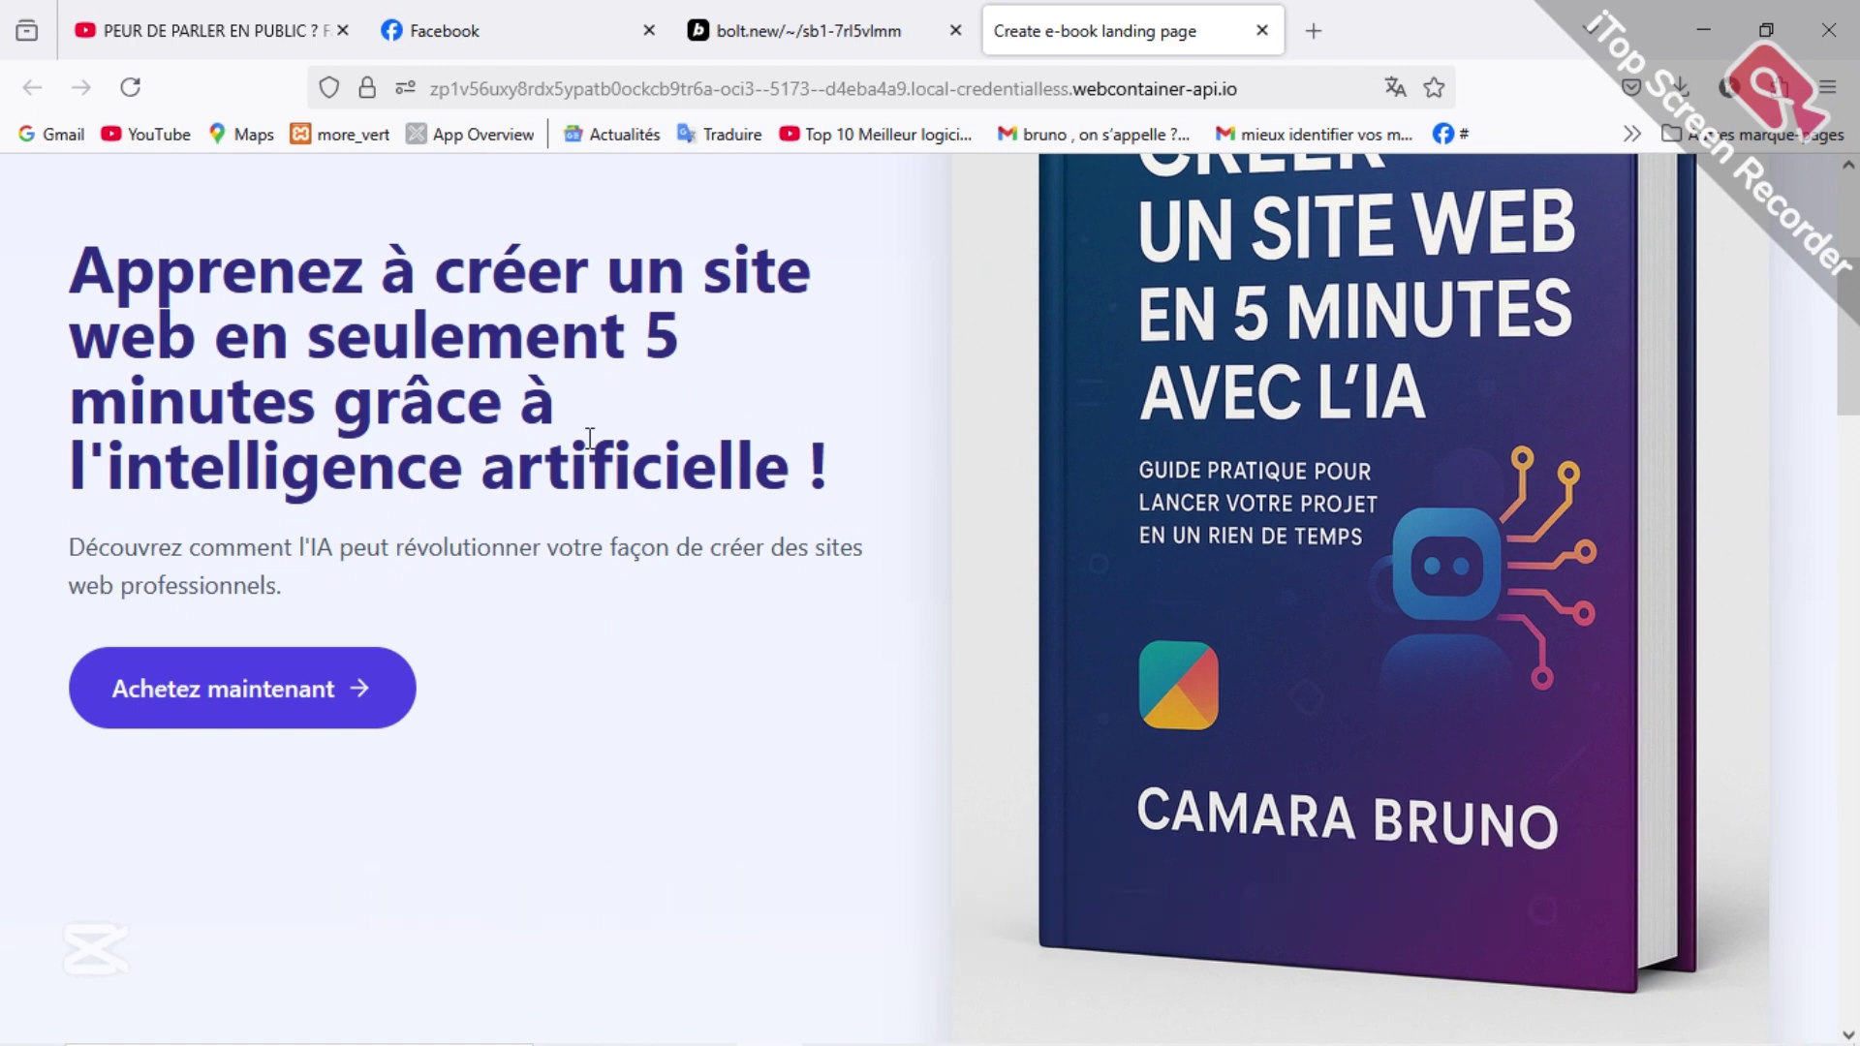
pyautogui.scroll(-2, 346, 494)
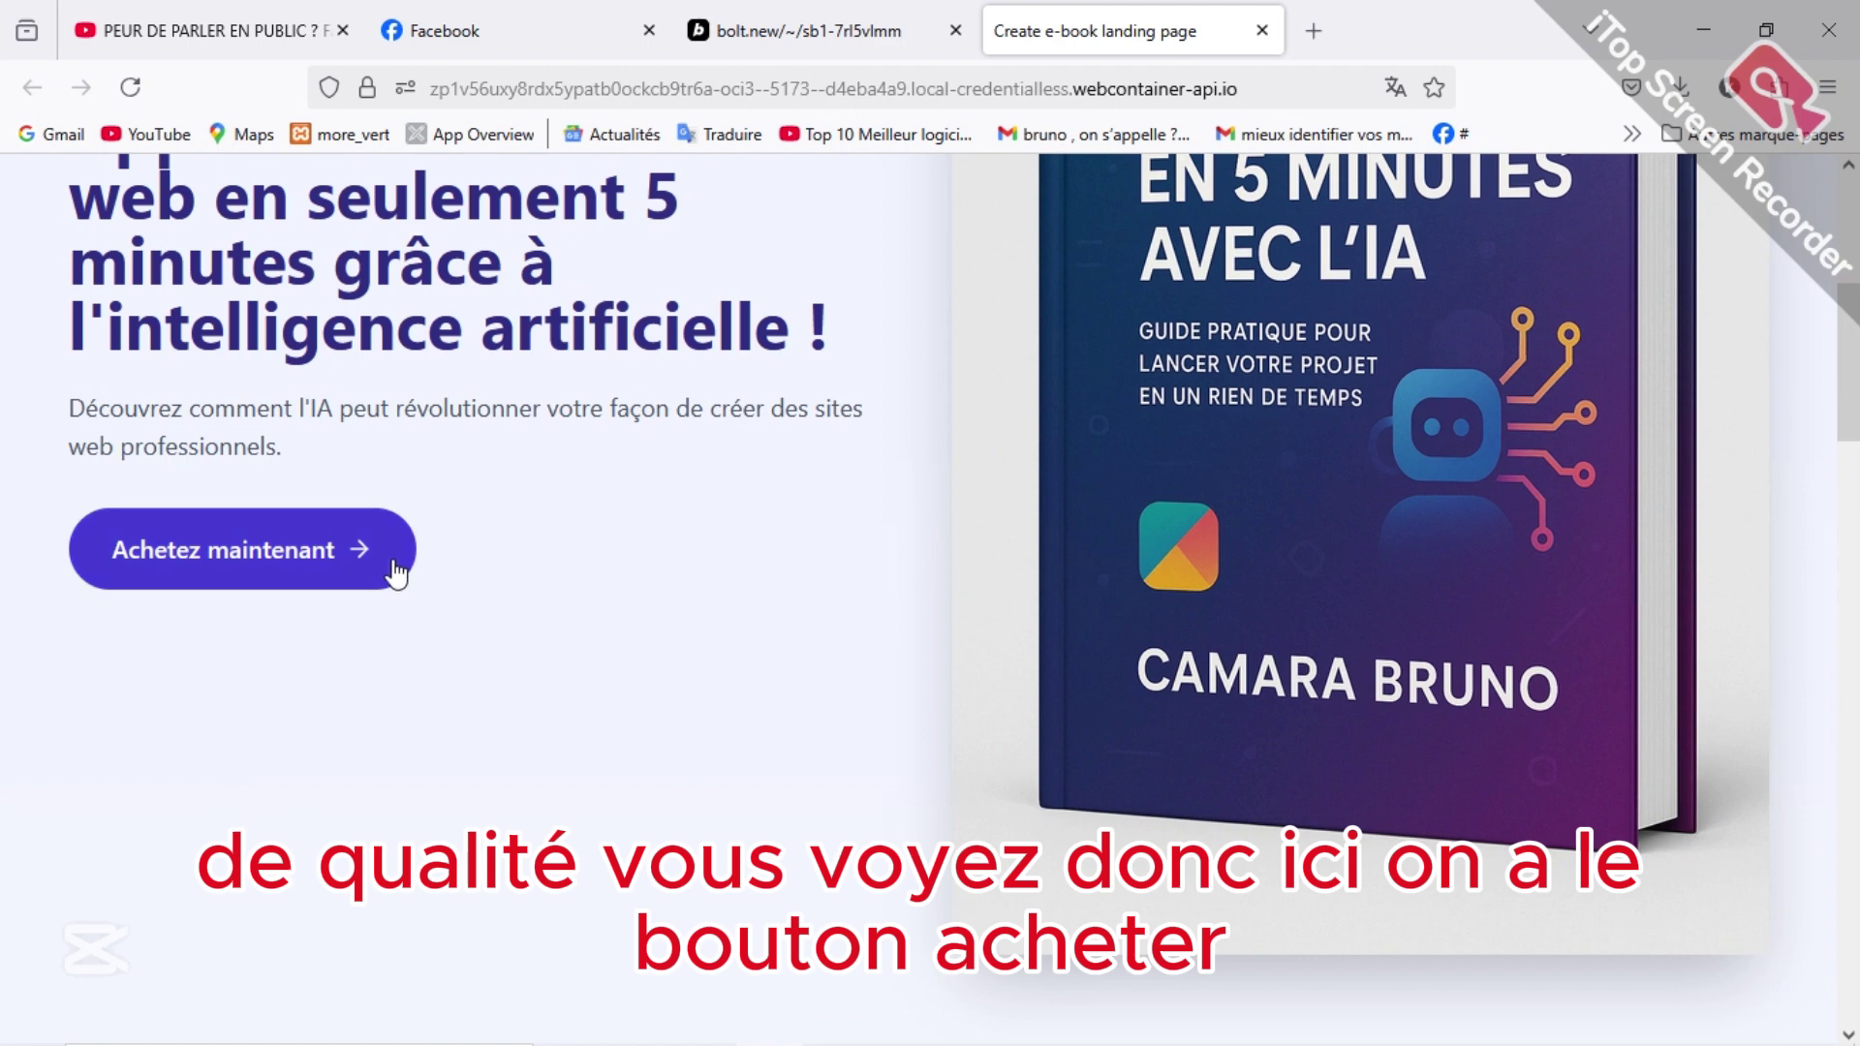
pyautogui.scroll(-2, 745, 607)
pyautogui.scroll(-1, 746, 607)
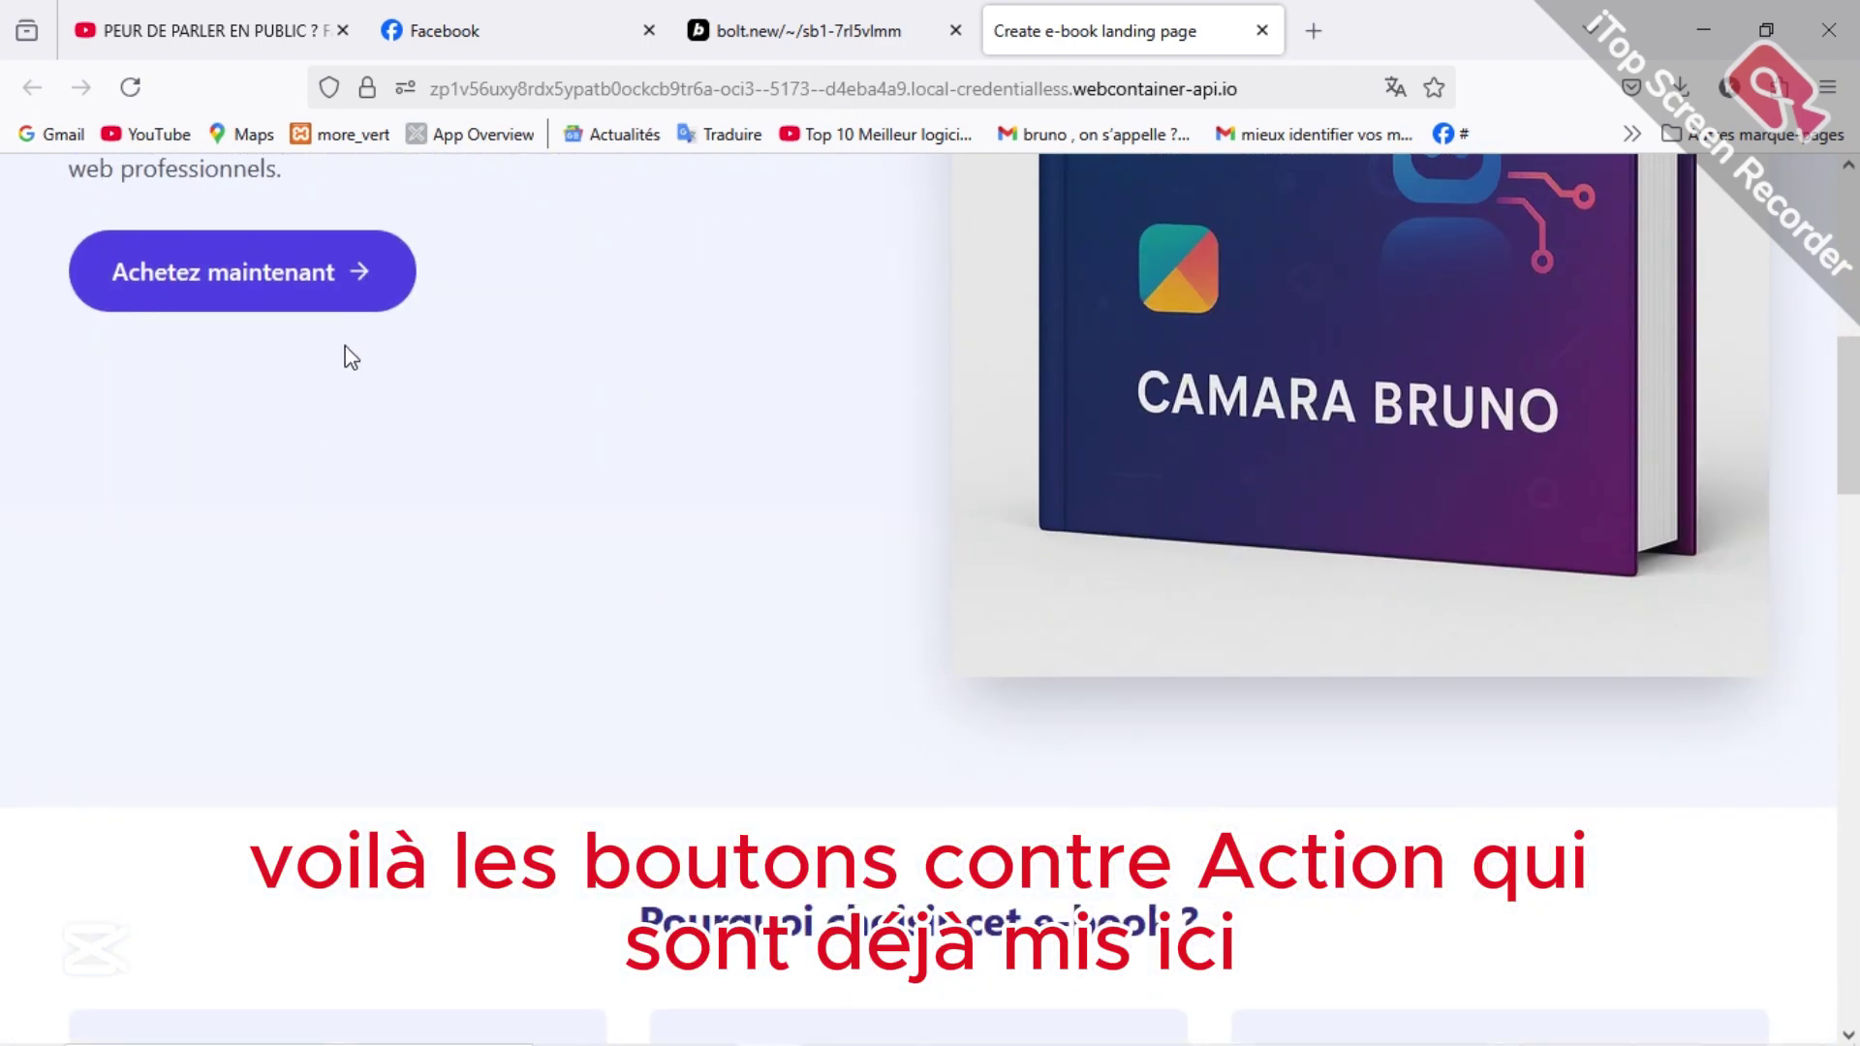
# Step: Review the "Pourquoi choisir cet e-book ?" benefits and the reader testimonials, down to the "Prix spécial de lancement" section
pyautogui.scroll(-7, 760, 561)
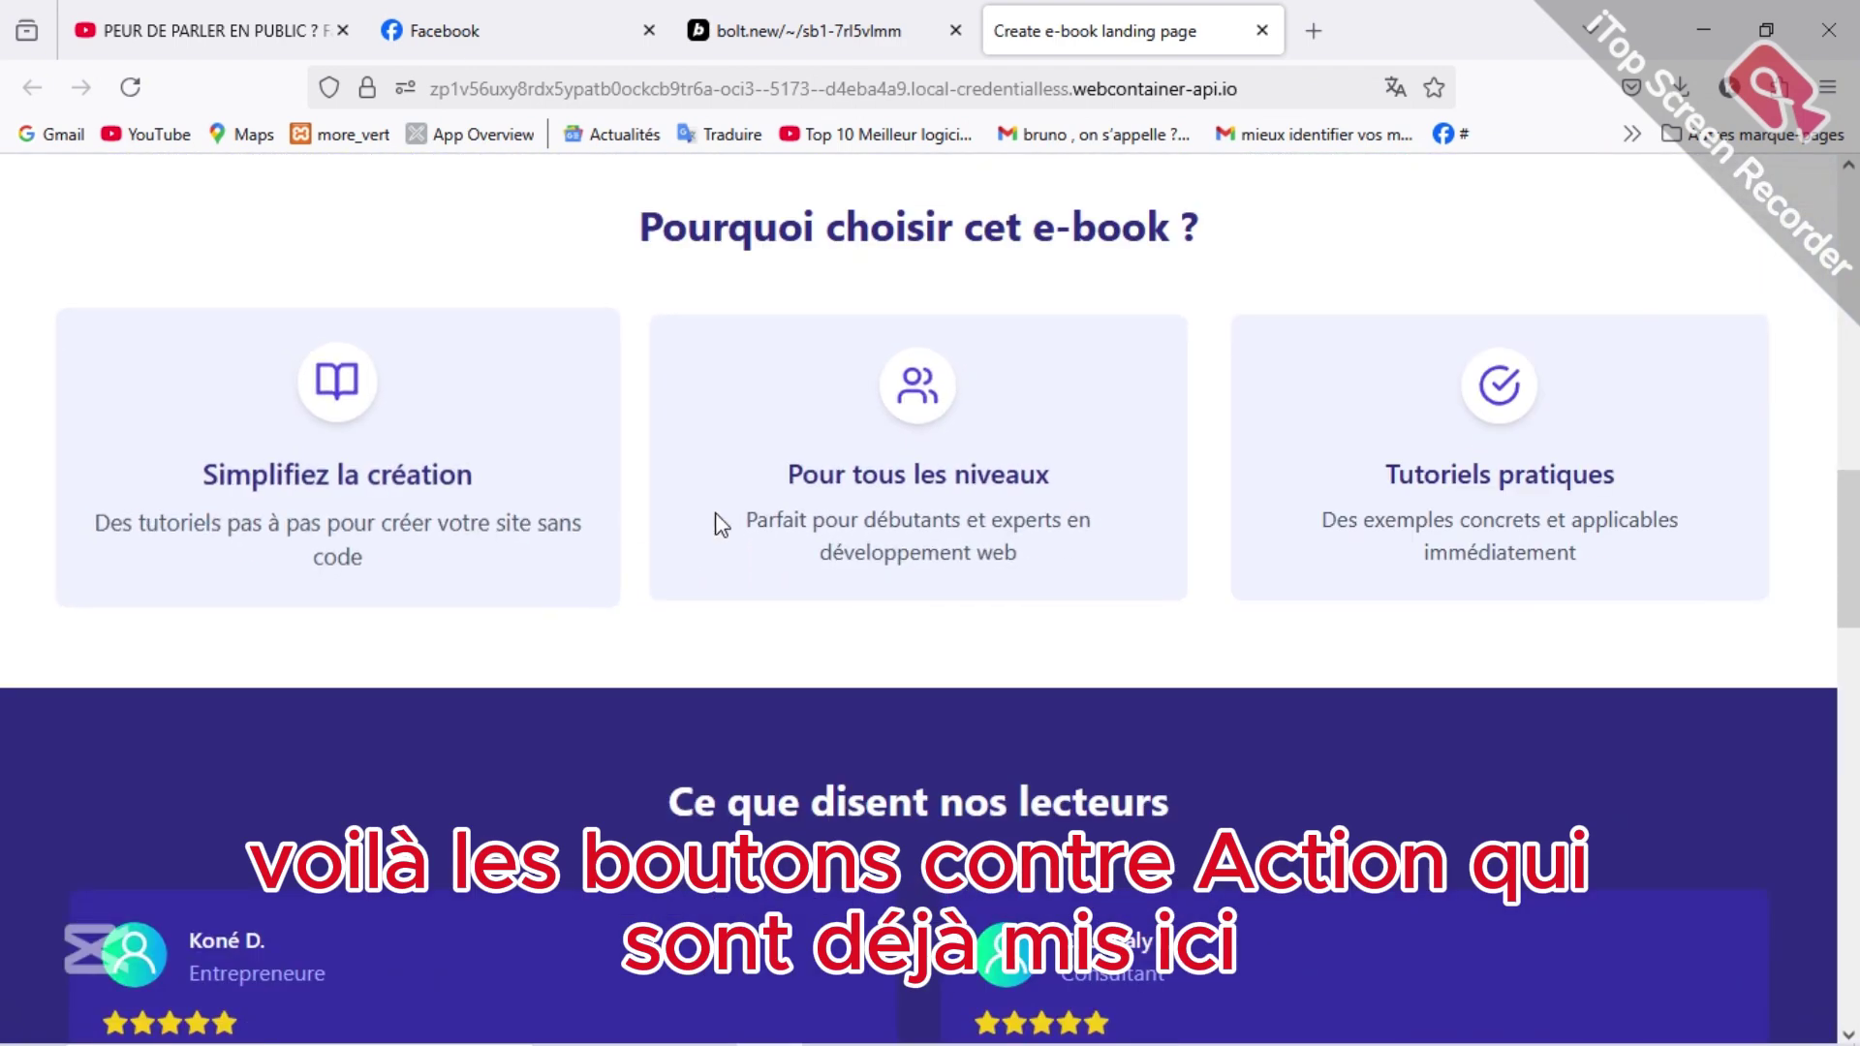
pyautogui.scroll(-4, 1401, 707)
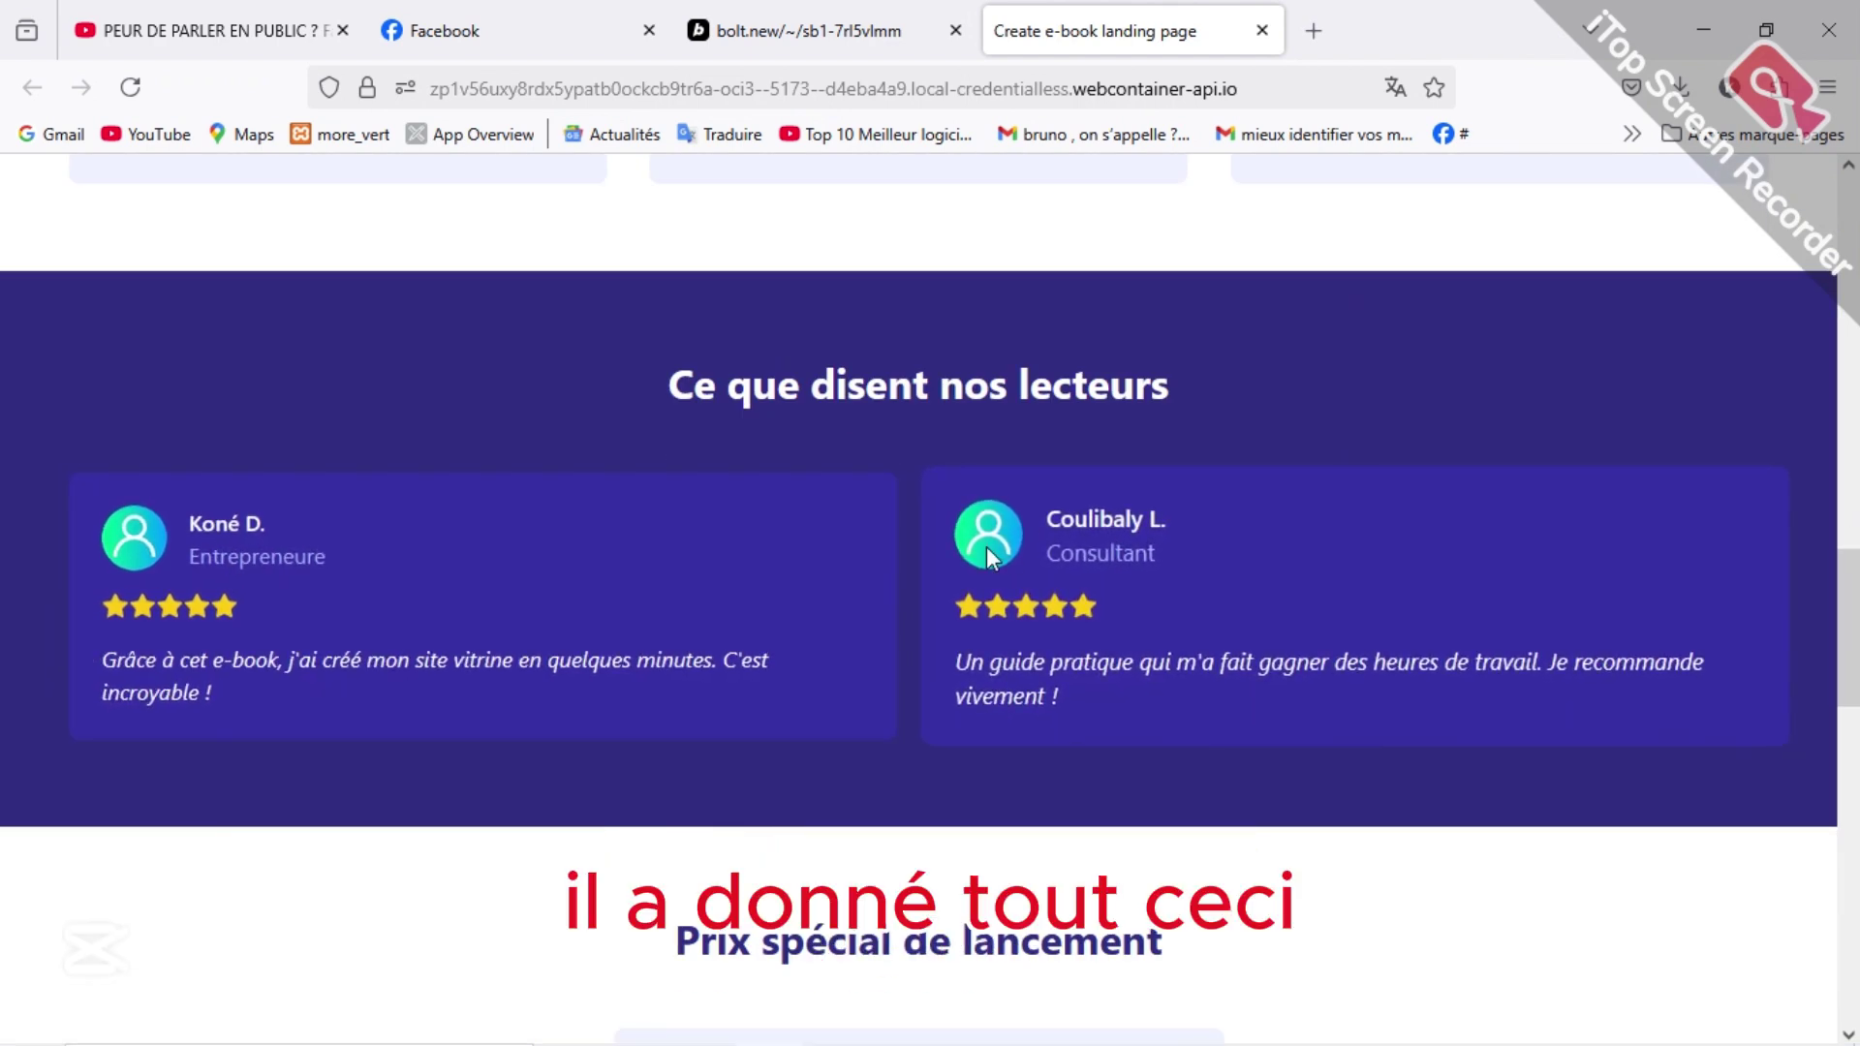
pyautogui.scroll(-7, 986, 547)
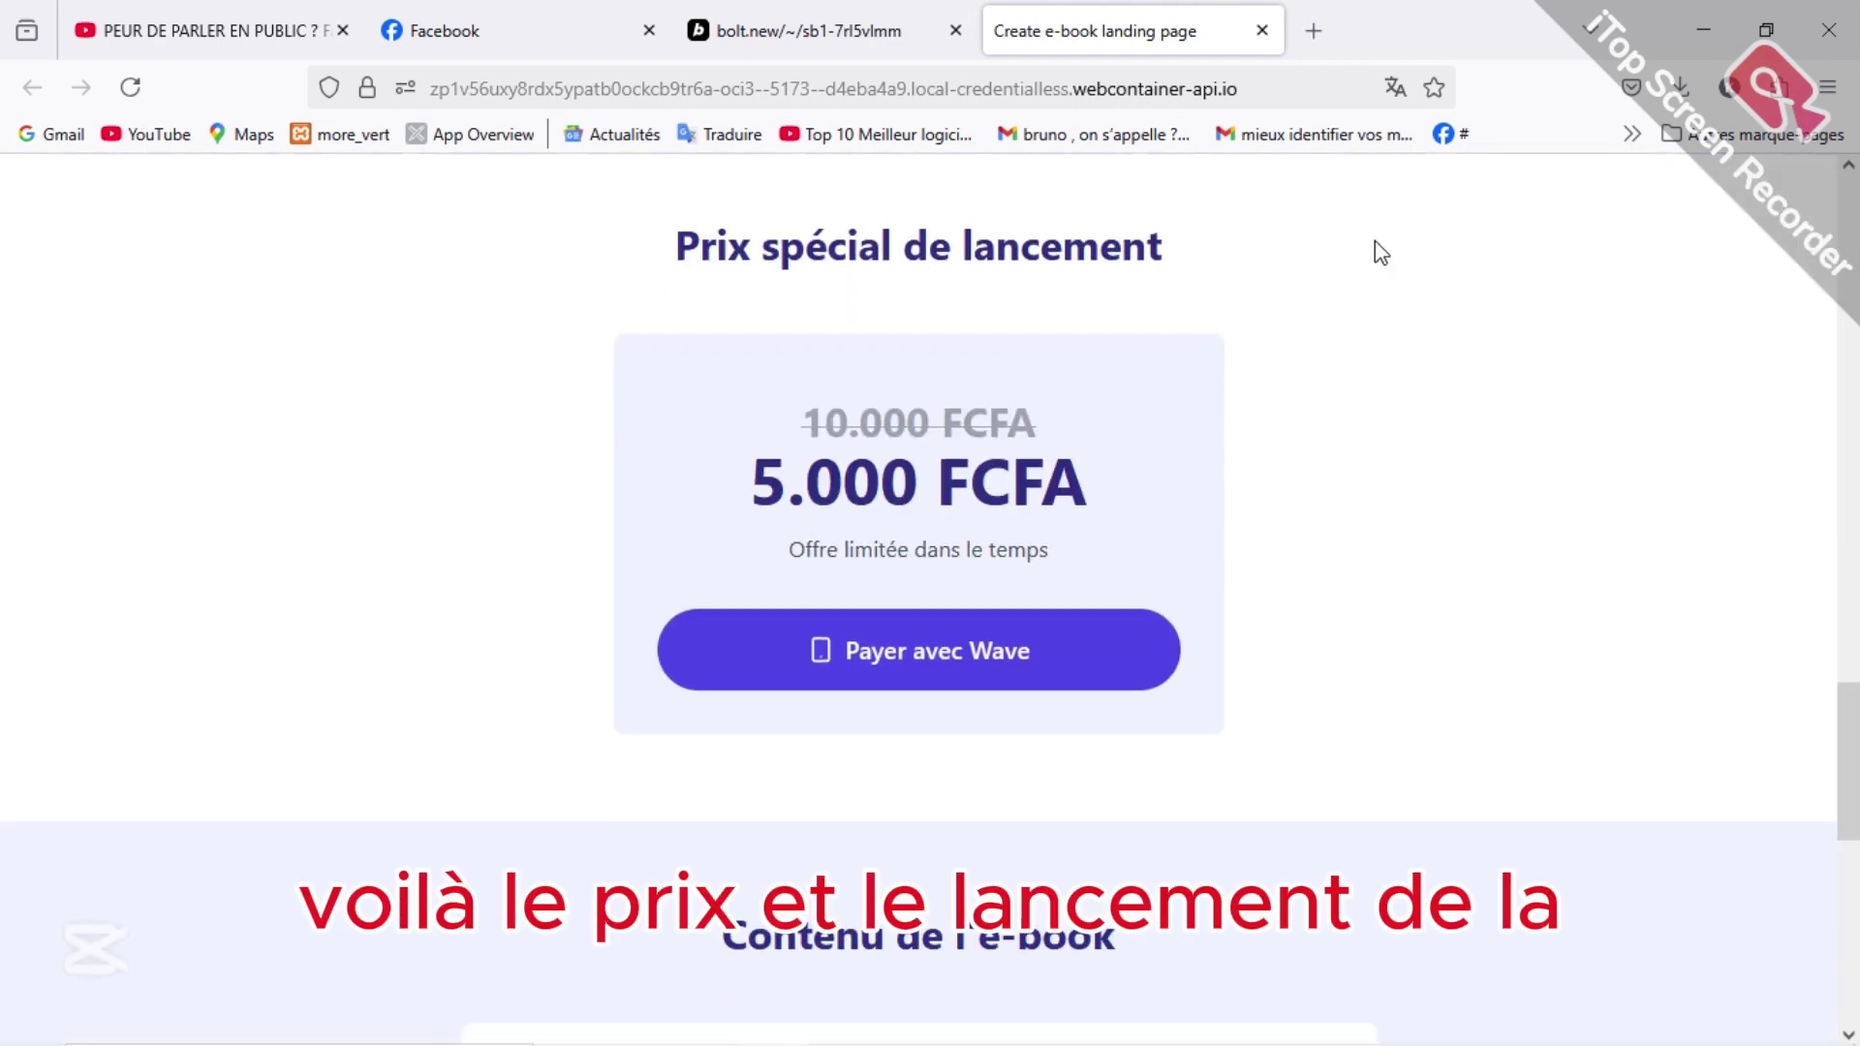
# Step: Open the "Payer avec Wave" payment instructions, read through them and close the dialog
pyautogui.click(909, 652)
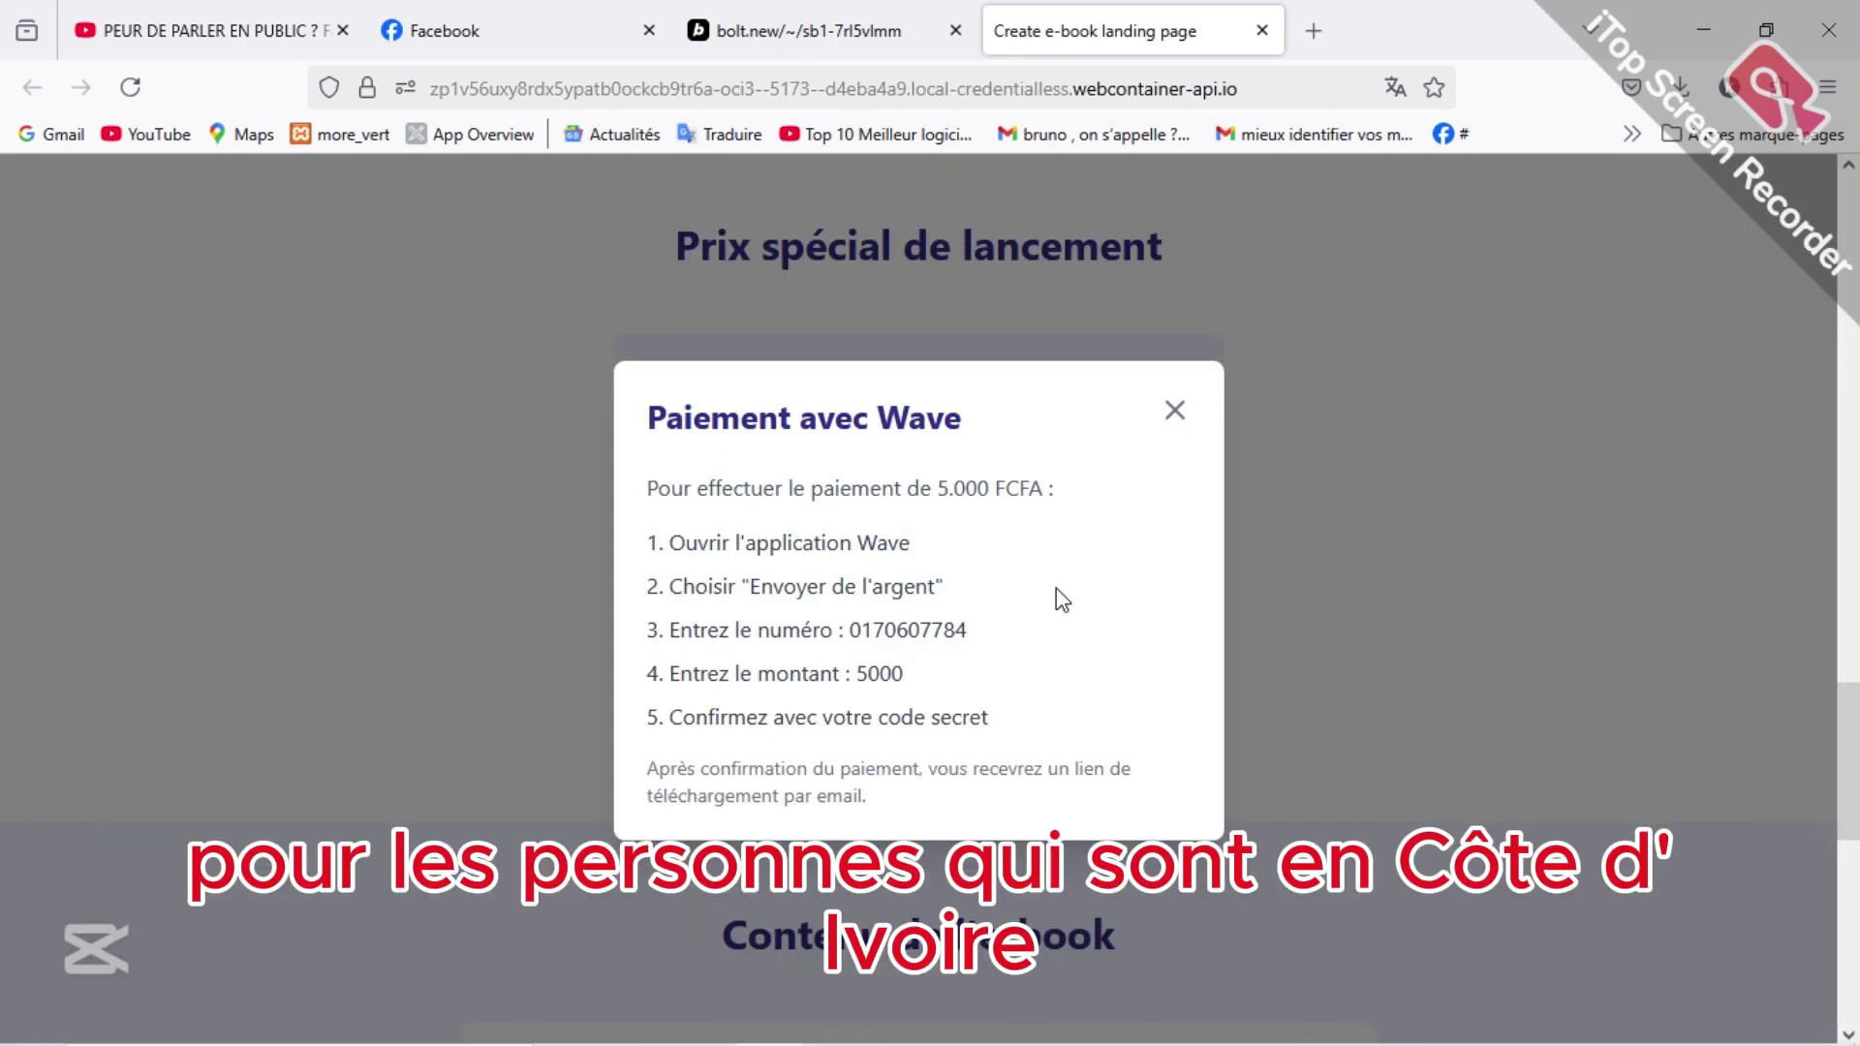
pyautogui.scroll(-3, 1055, 589)
pyautogui.scroll(3, 1055, 589)
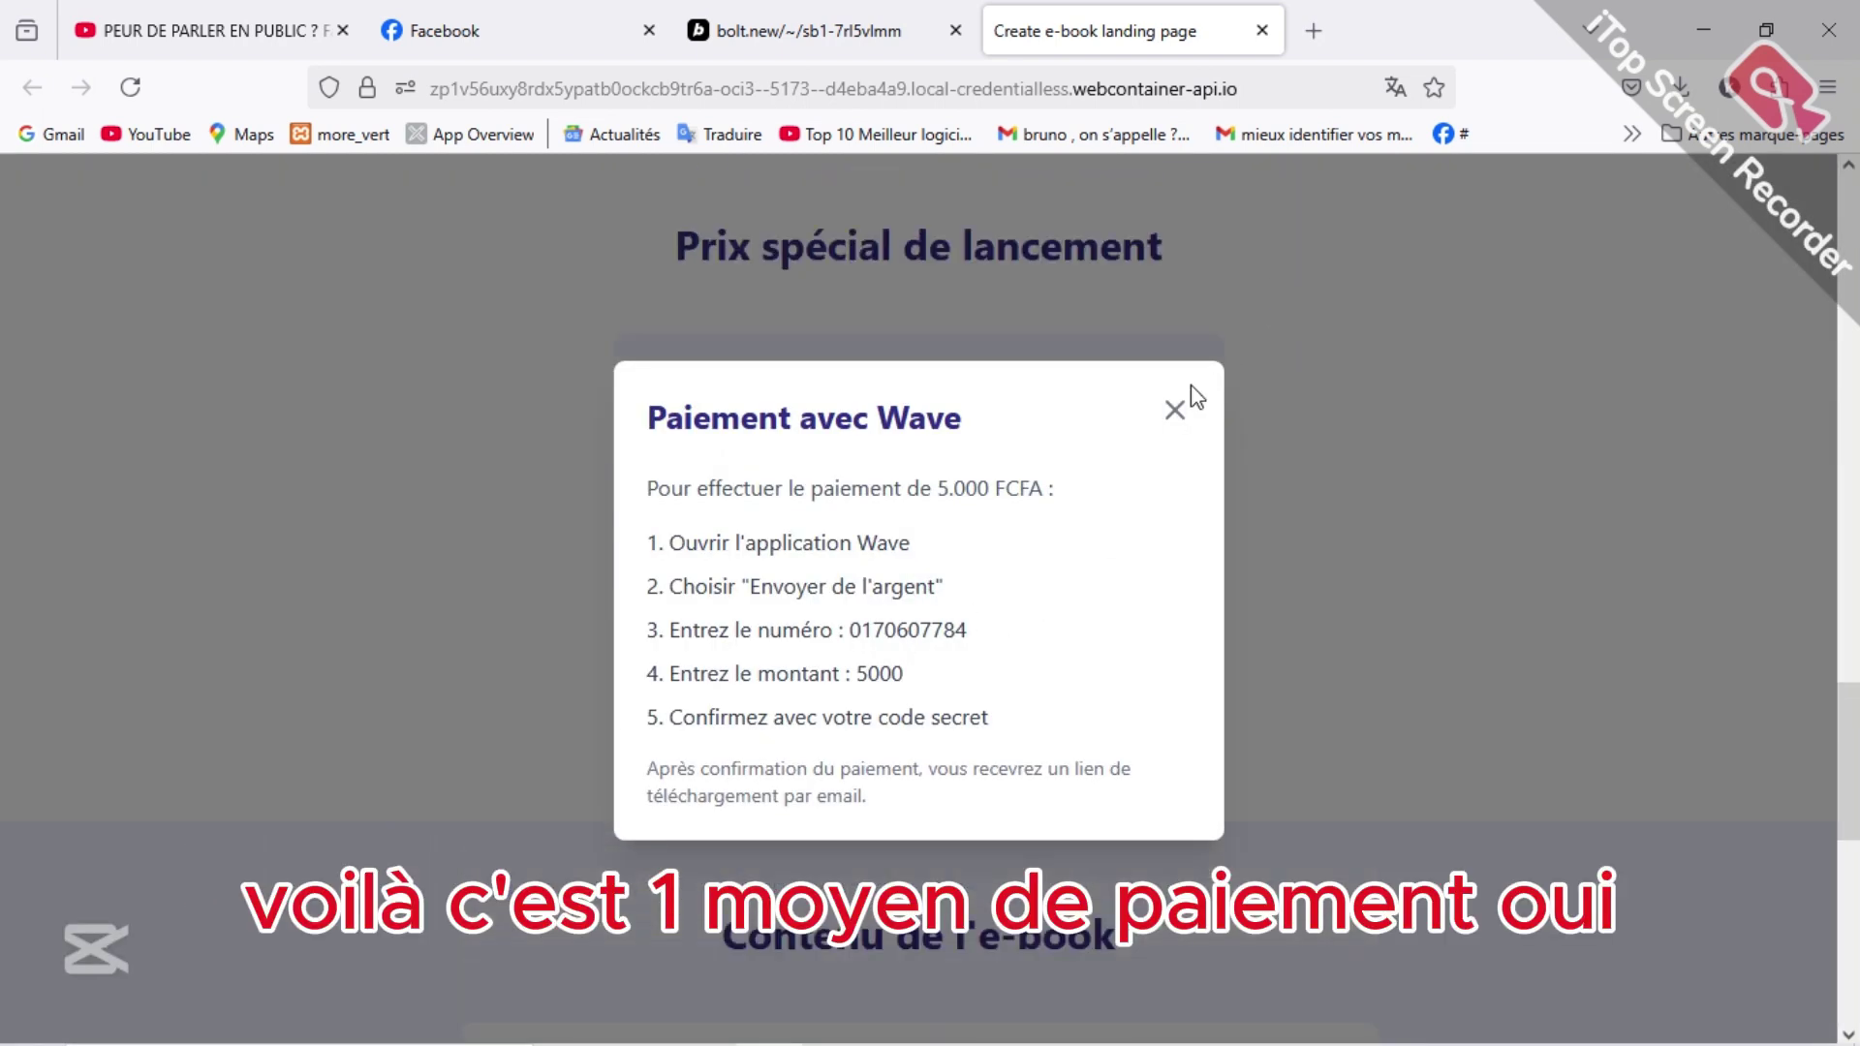
pyautogui.click(1175, 410)
# Step: Glance at the "Contenu de l'e-book" section, return to the launch price, and reopen and close the Wave payment instructions
pyautogui.scroll(-4, 1175, 467)
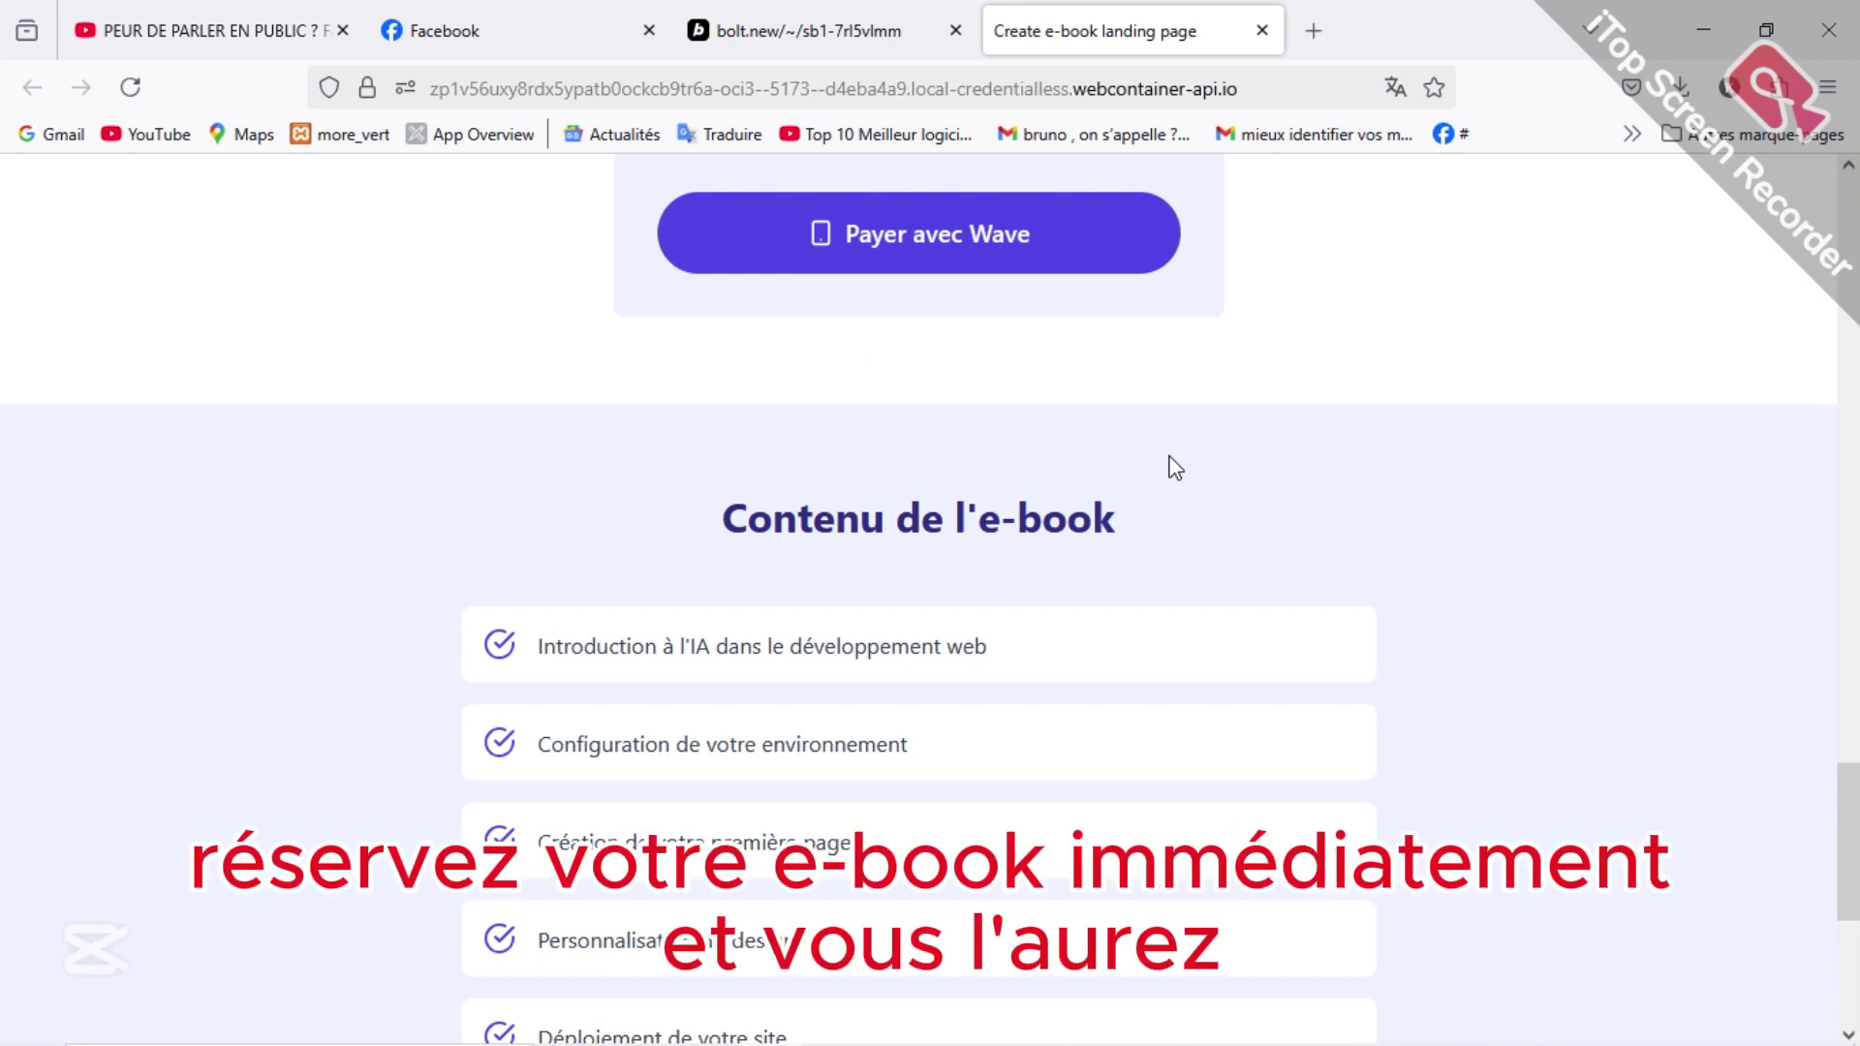
pyautogui.scroll(4, 1175, 468)
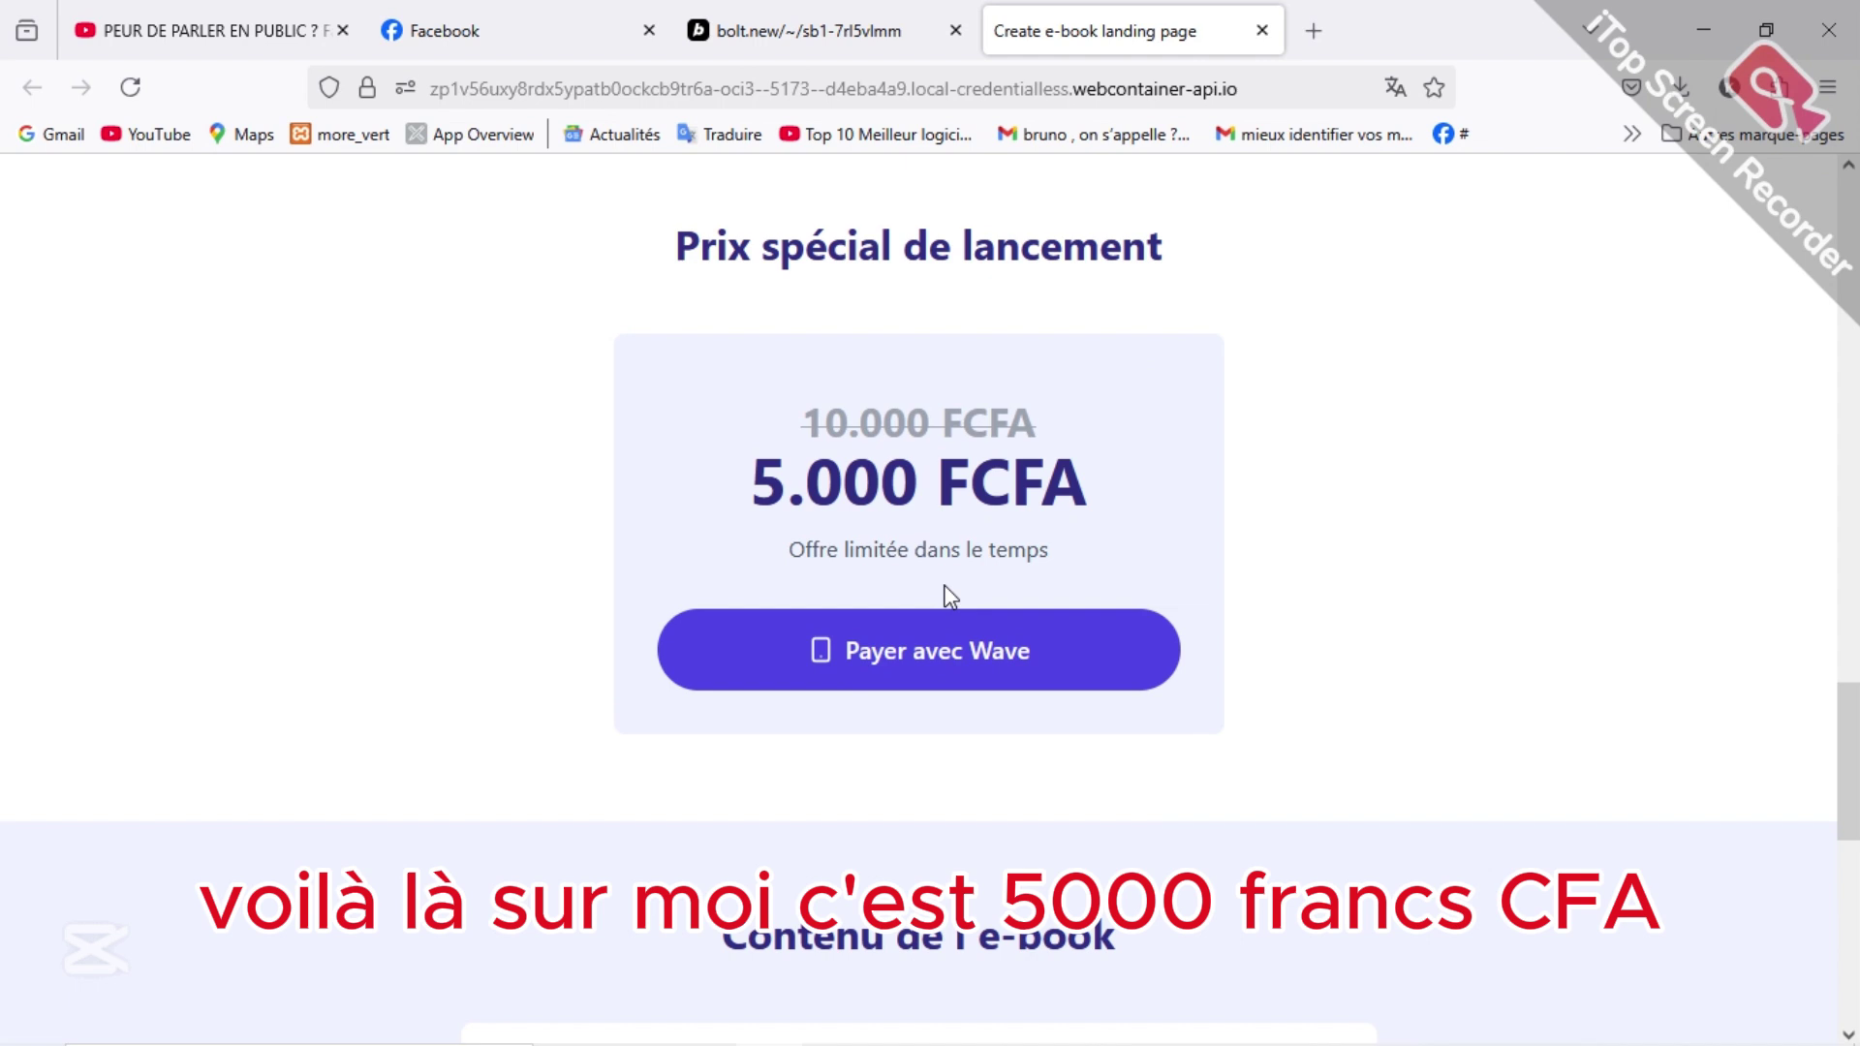
pyautogui.click(867, 627)
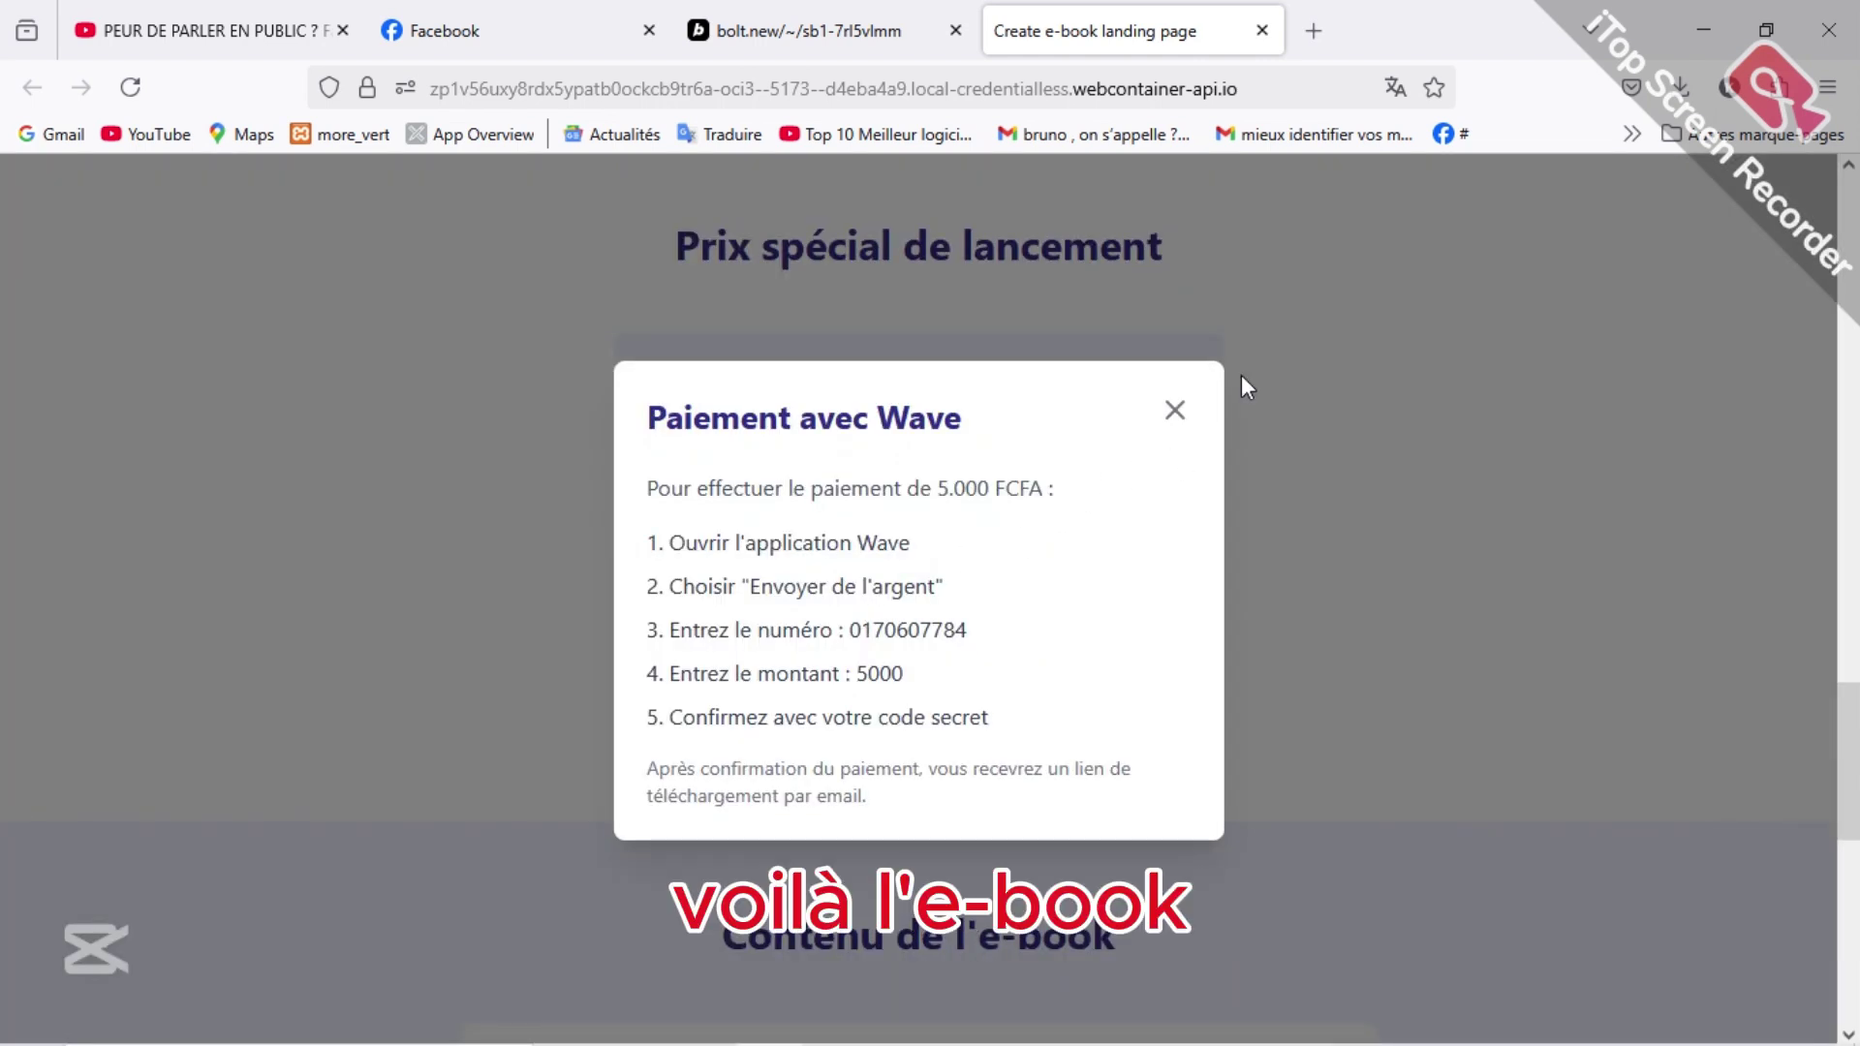
pyautogui.click(1175, 417)
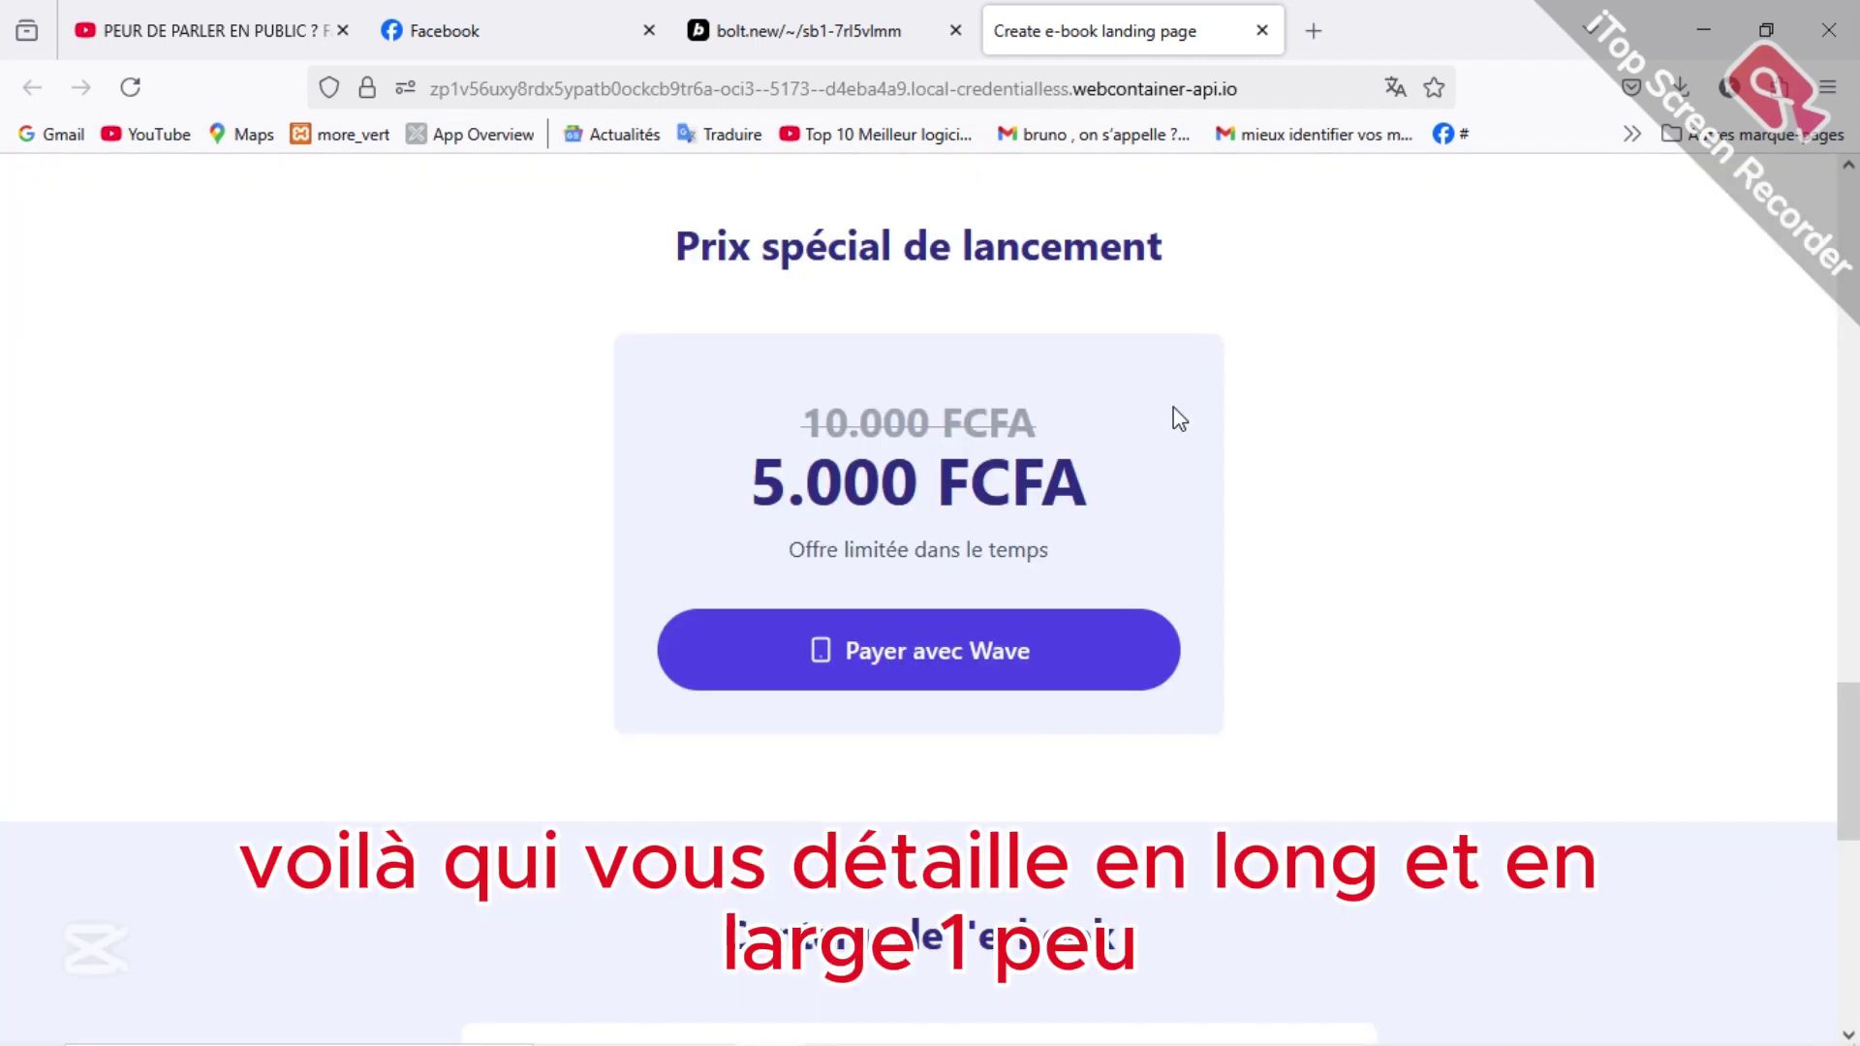
# Step: Read the "Contenu de l'e-book" list and the footer's contact details, and return to the beginning of the landing page
pyautogui.scroll(-5, 1174, 414)
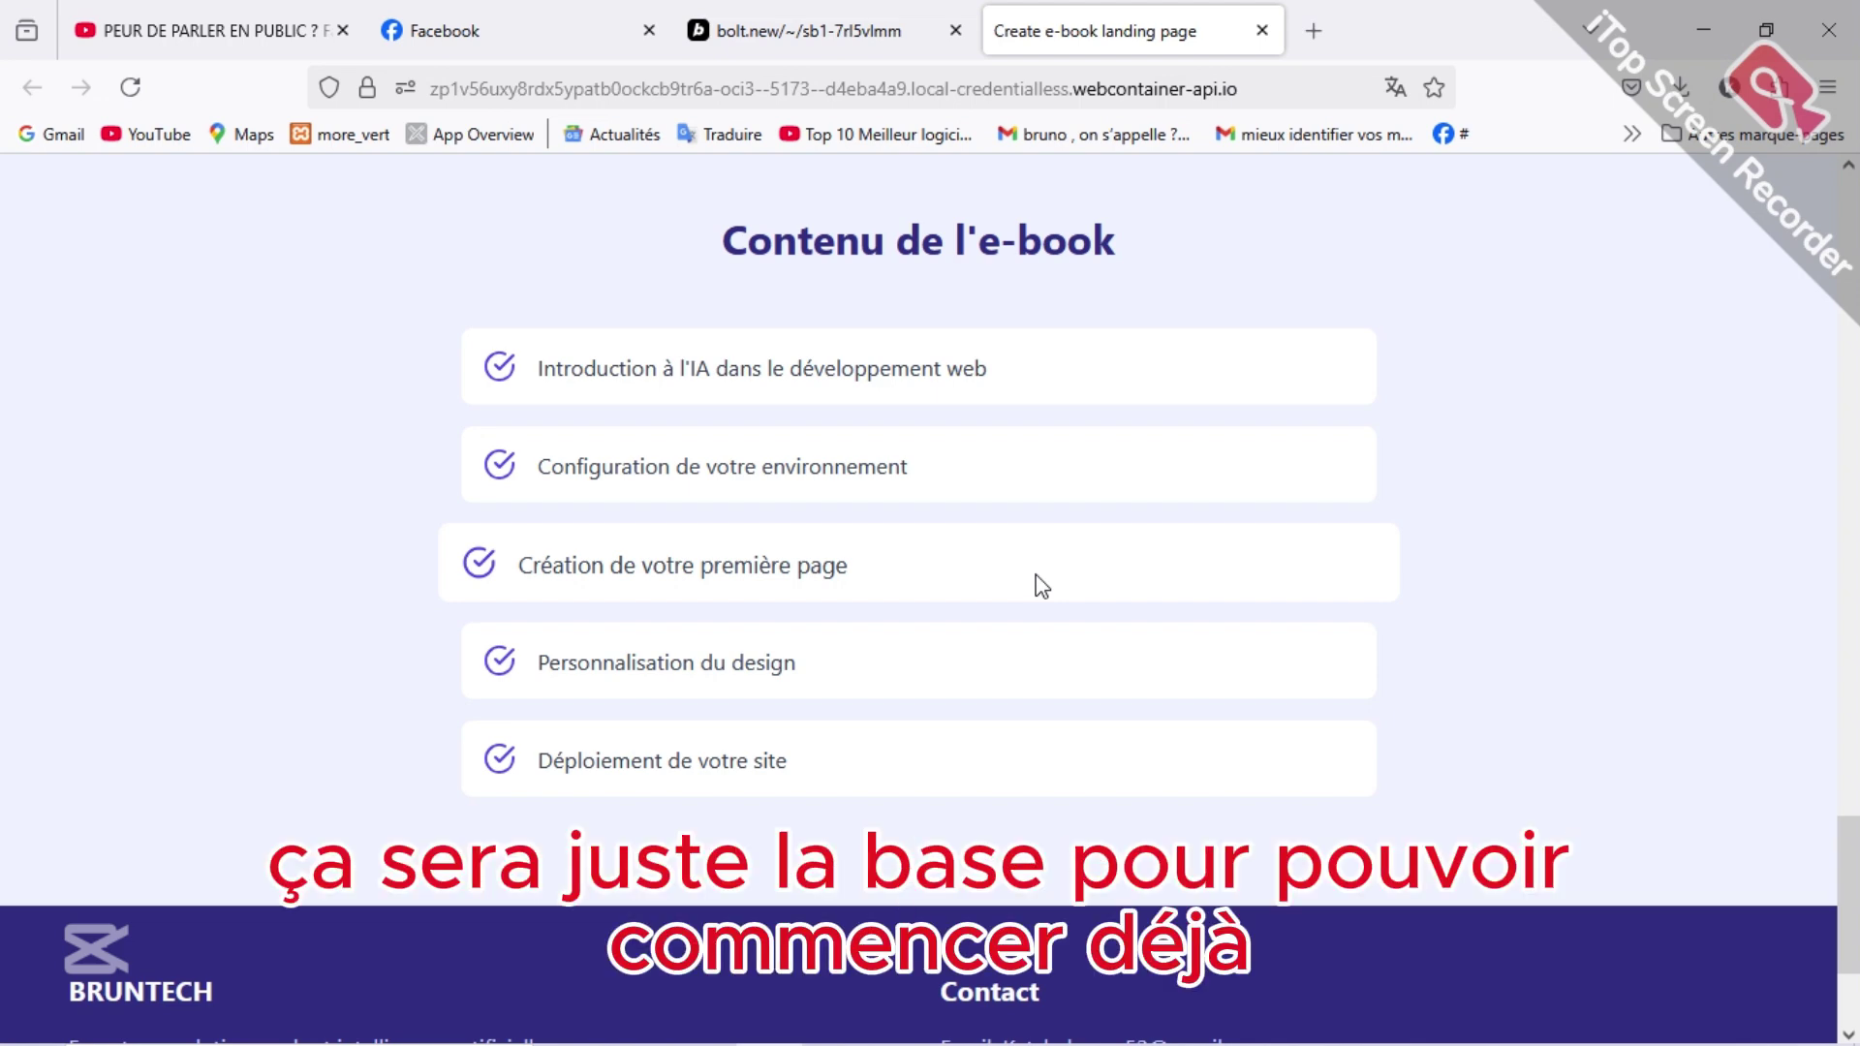
pyautogui.scroll(-3, 1037, 573)
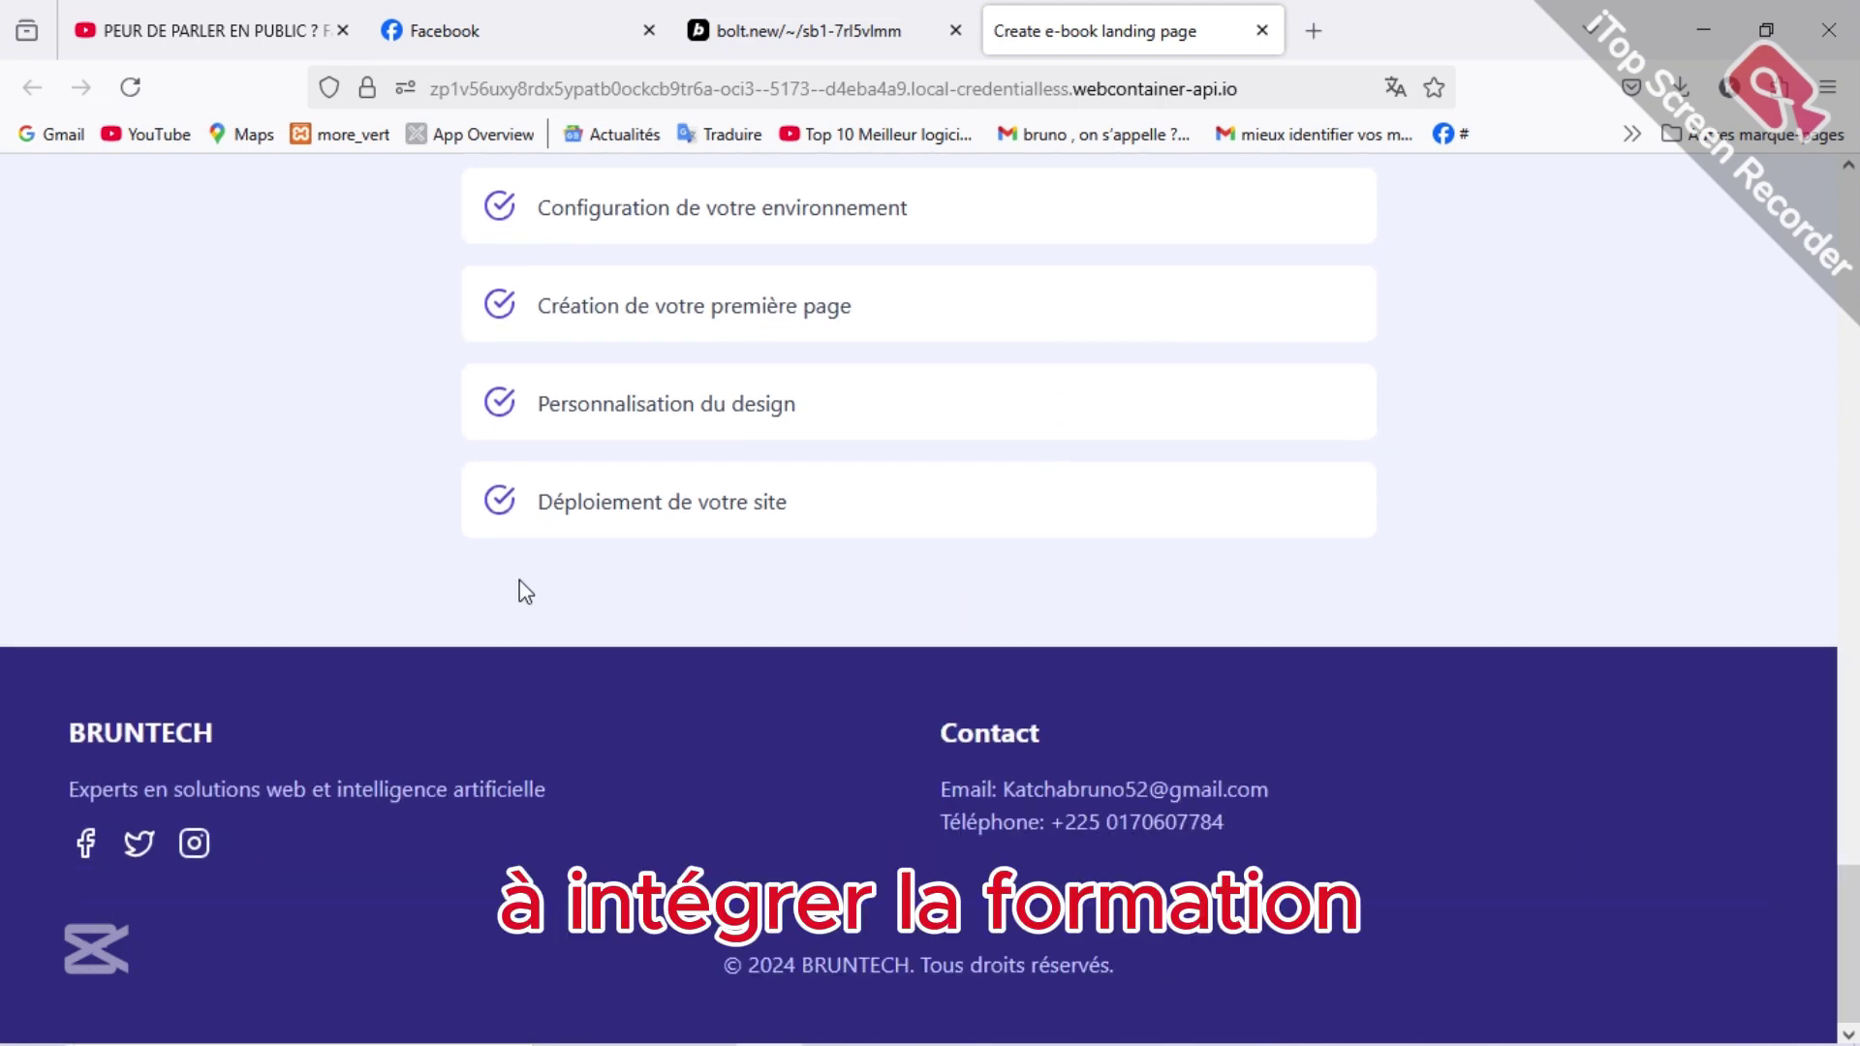
pyautogui.scroll(15, 785, 771)
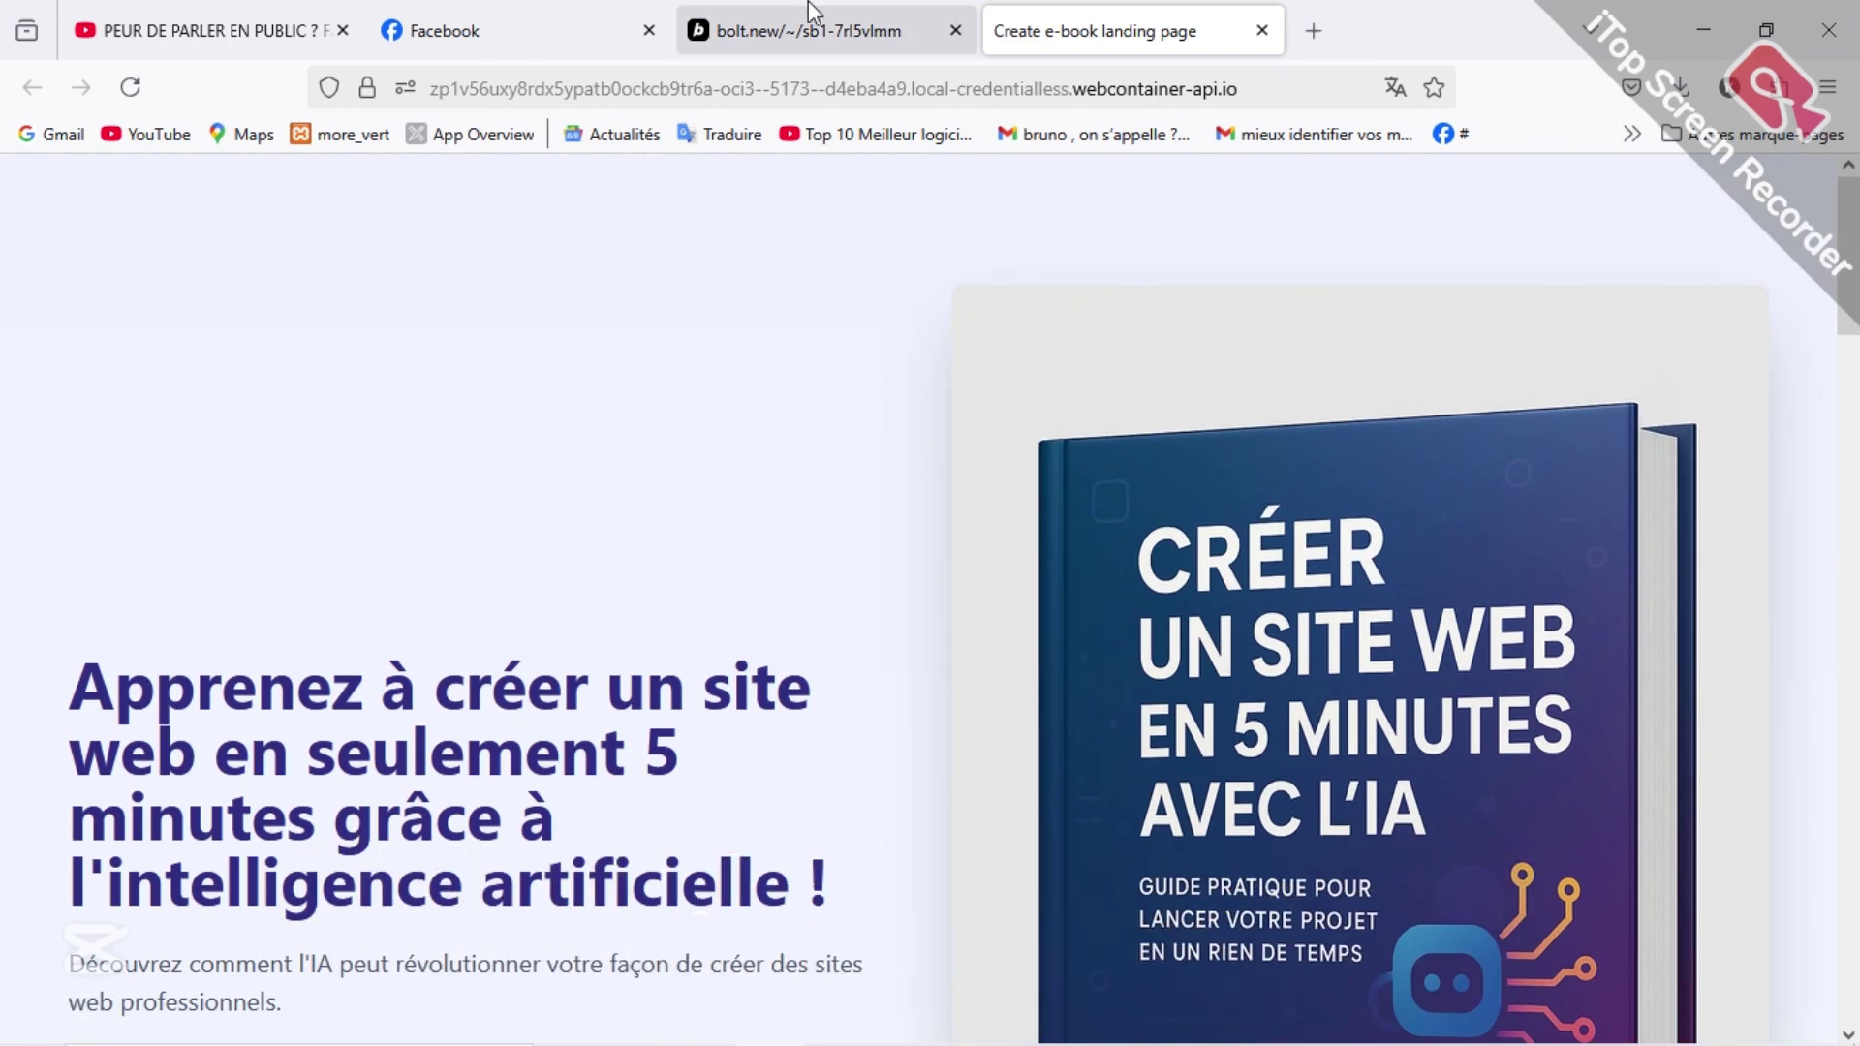
# Step: Switch back to the Bolt project and look through its chat history down to the StackBlitz project import
pyautogui.click(812, 23)
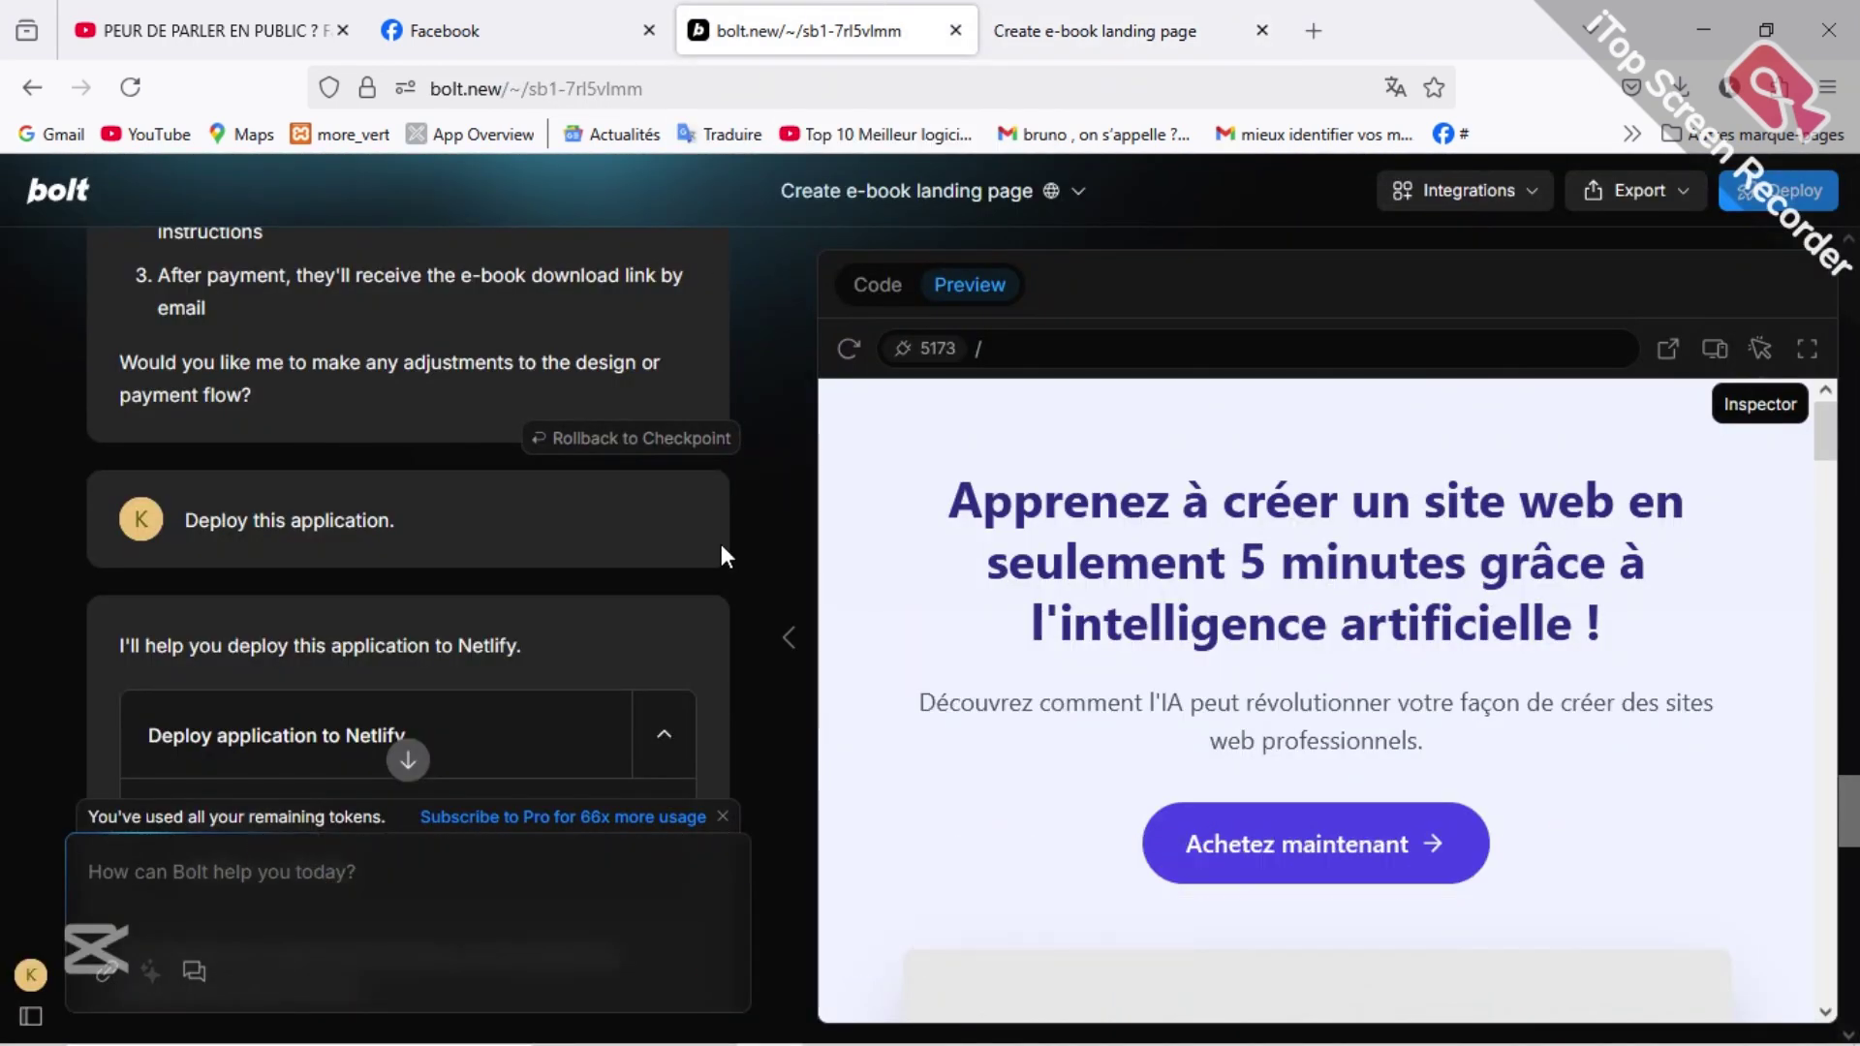
pyautogui.scroll(-10, 720, 554)
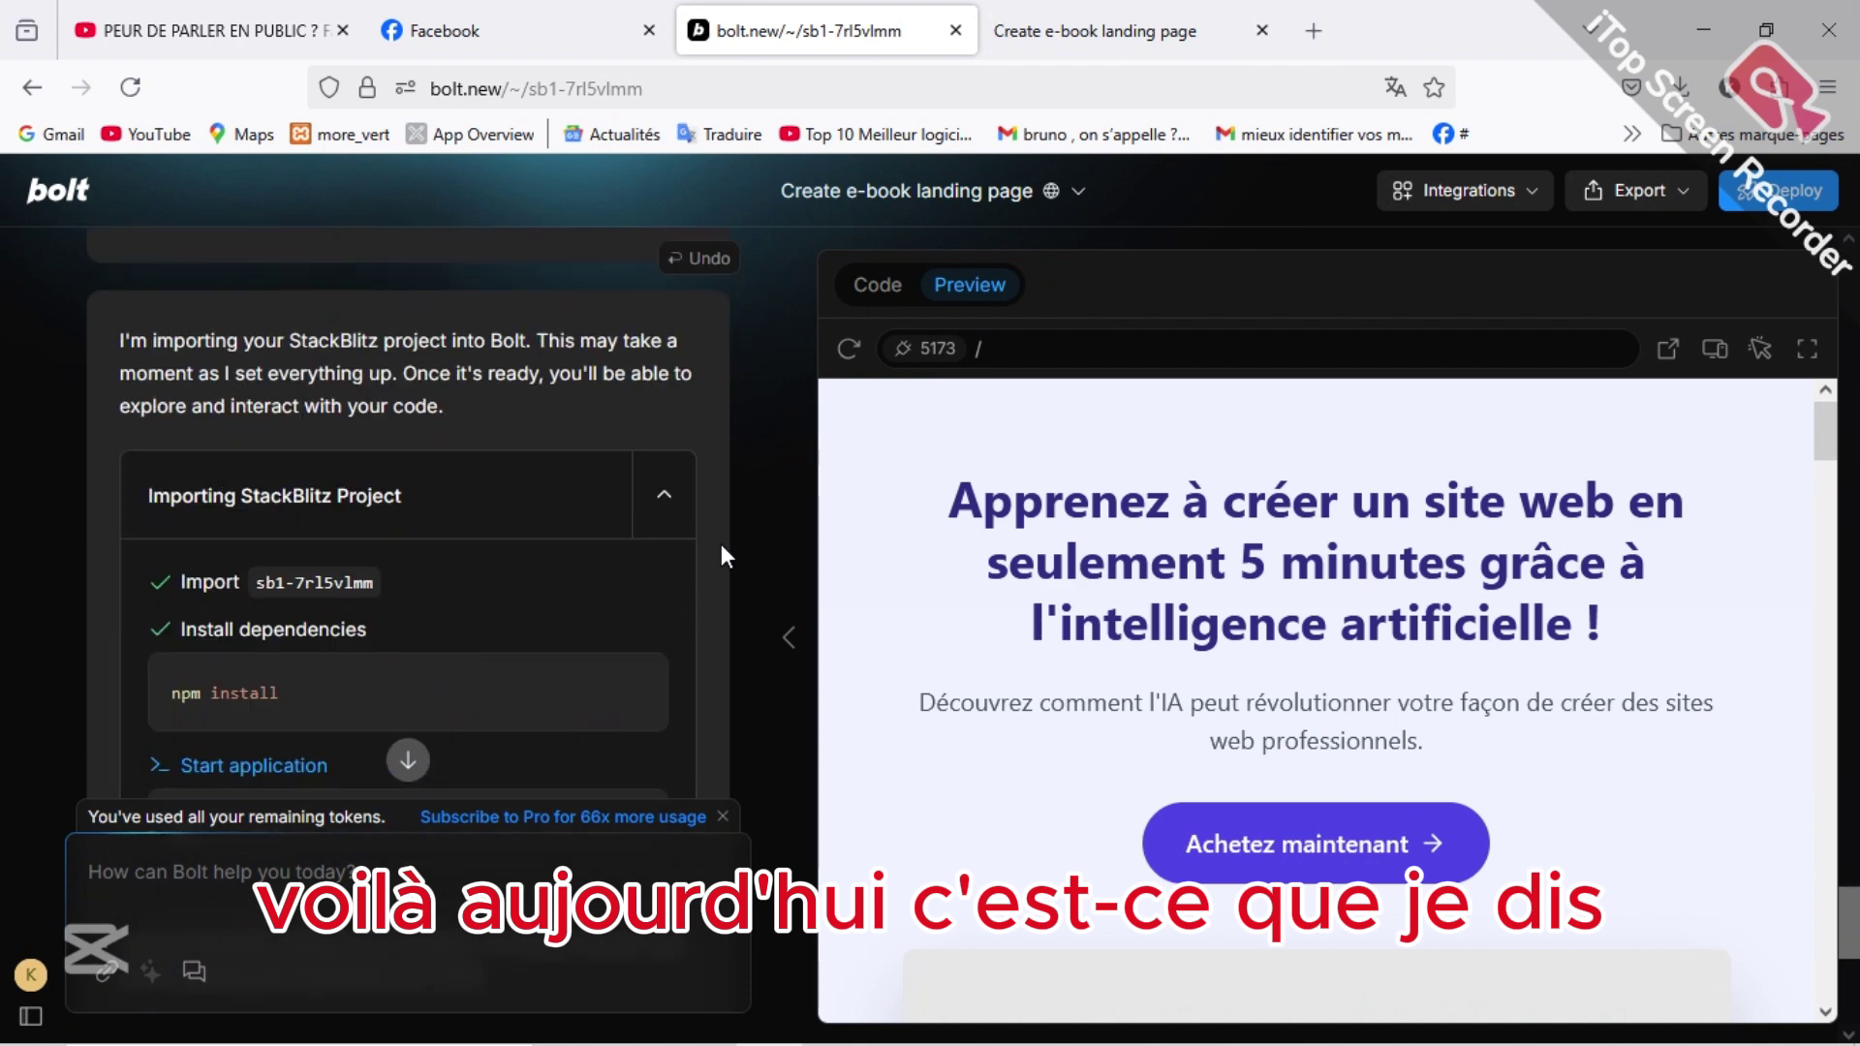